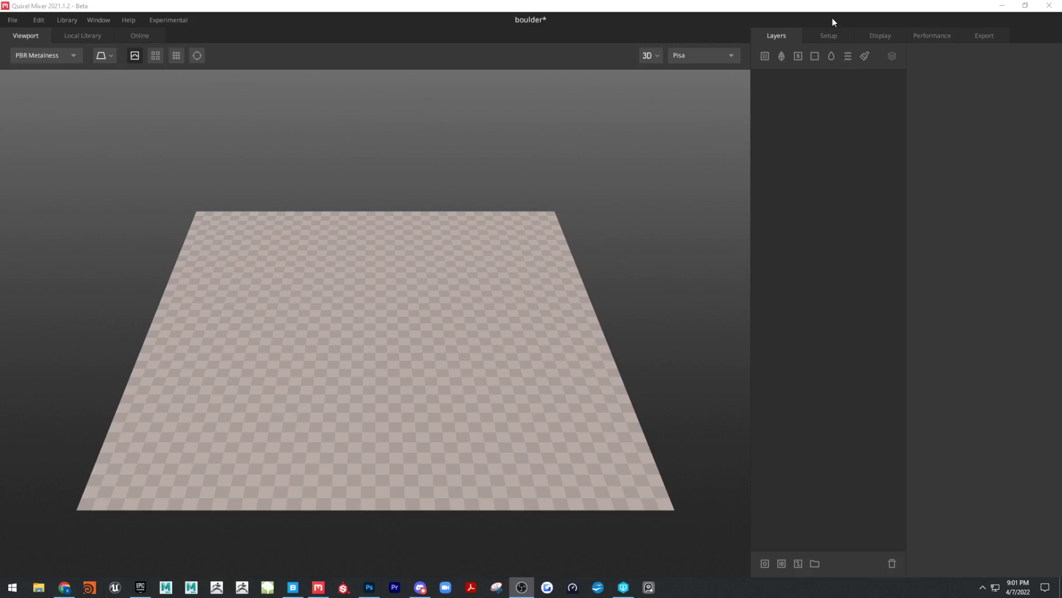
Step: Set the model type to Custom Model and load the new_lo mesh from the boulder_demo folder
left_click(829, 34)
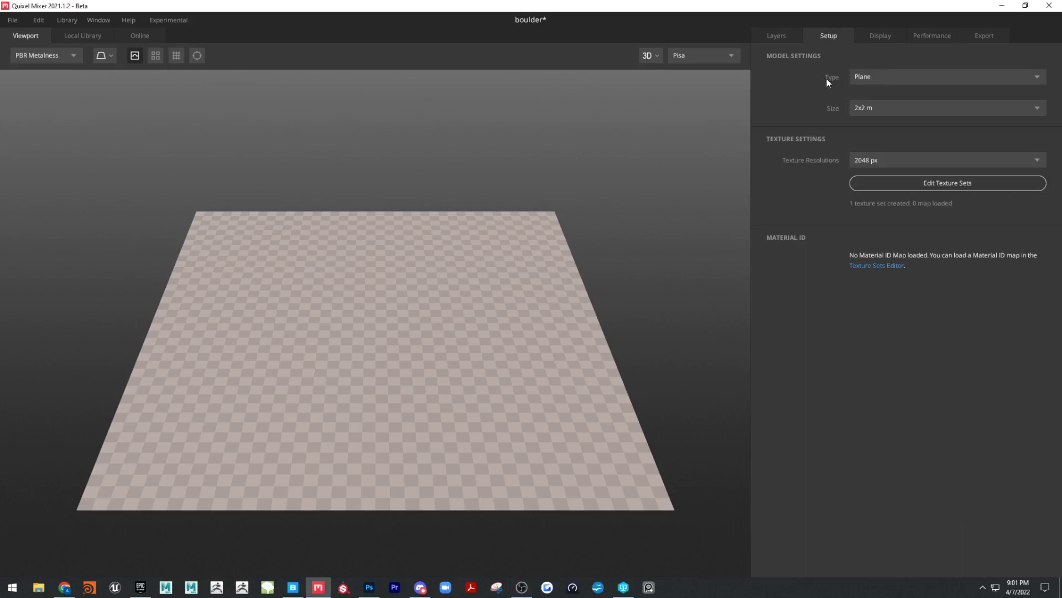
left_click(878, 81)
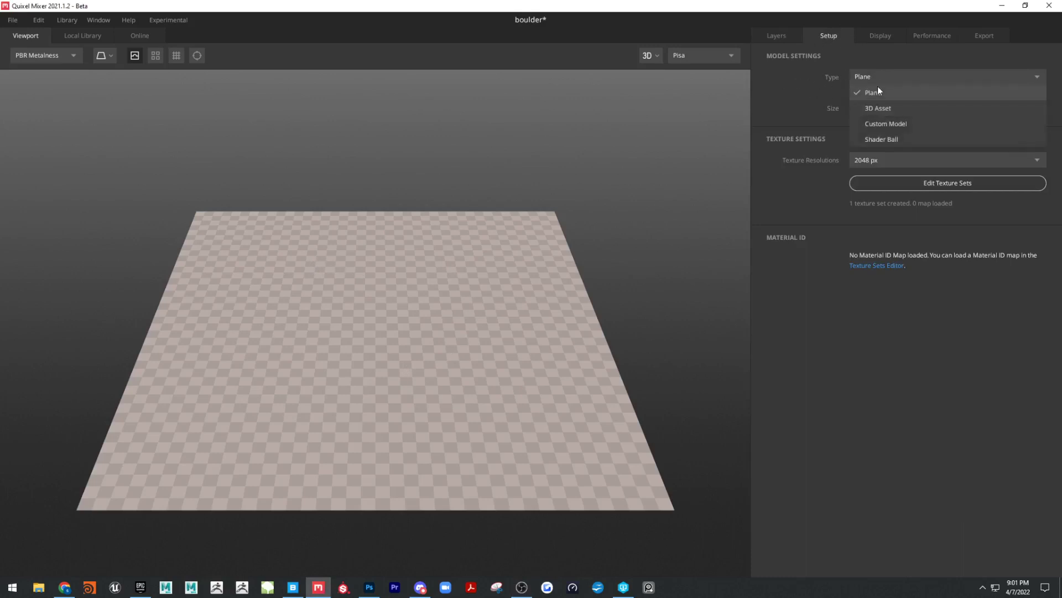
left_click(875, 124)
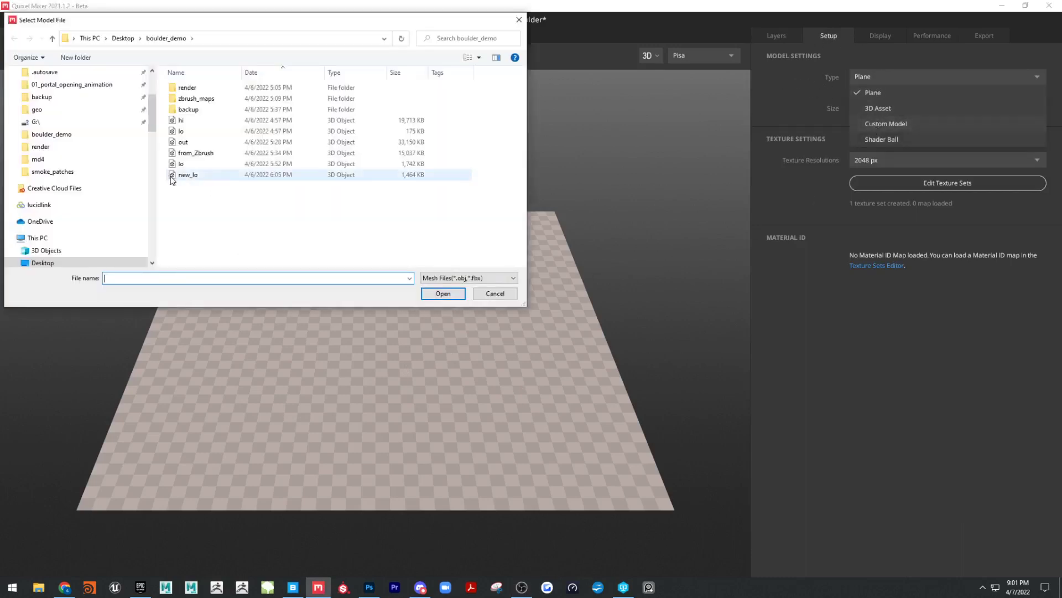
left_click(192, 176)
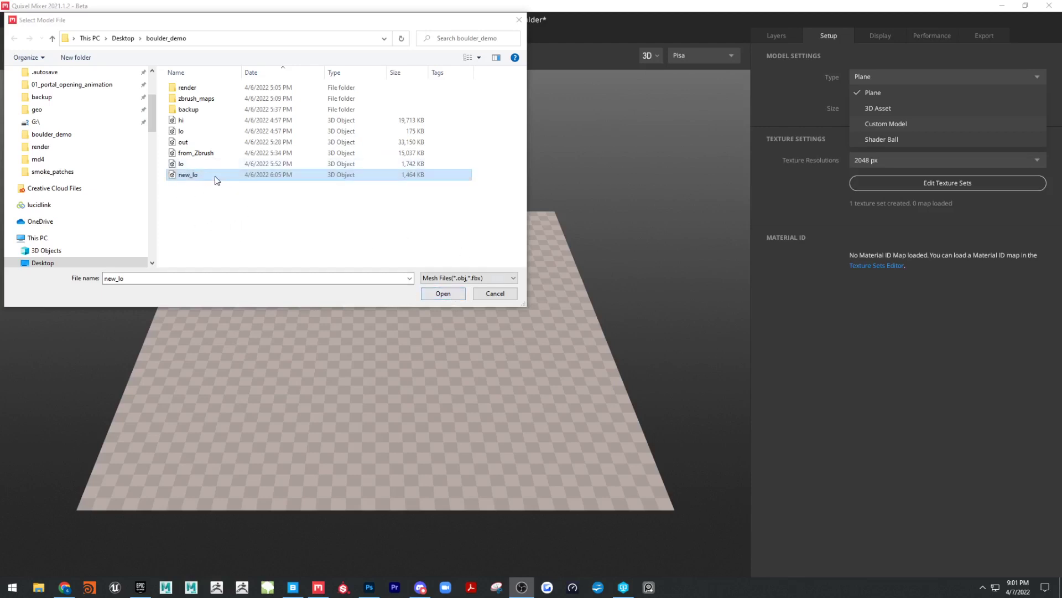
left_click(443, 294)
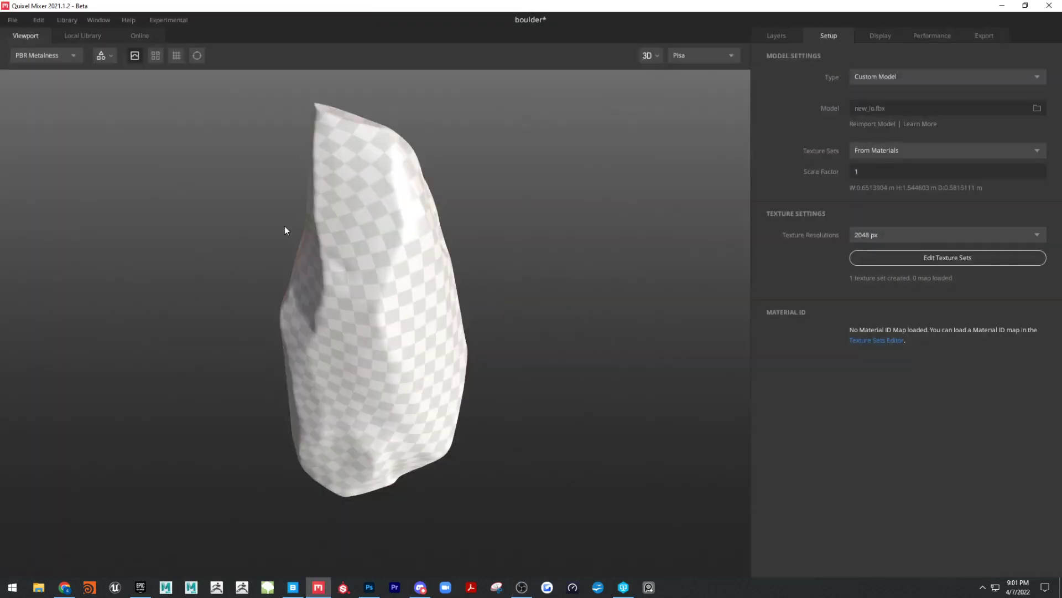
left_click_drag(284, 230, 612, 170)
Step: Add a solid layer and load the map_testing_normal image into its normals channel
left_click(777, 37)
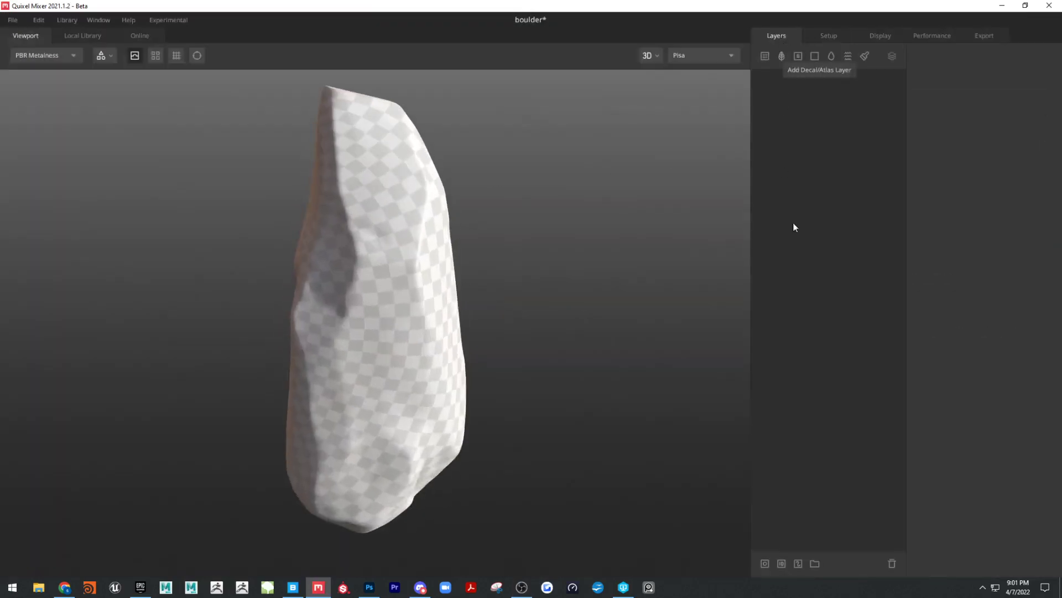
left_click(814, 55)
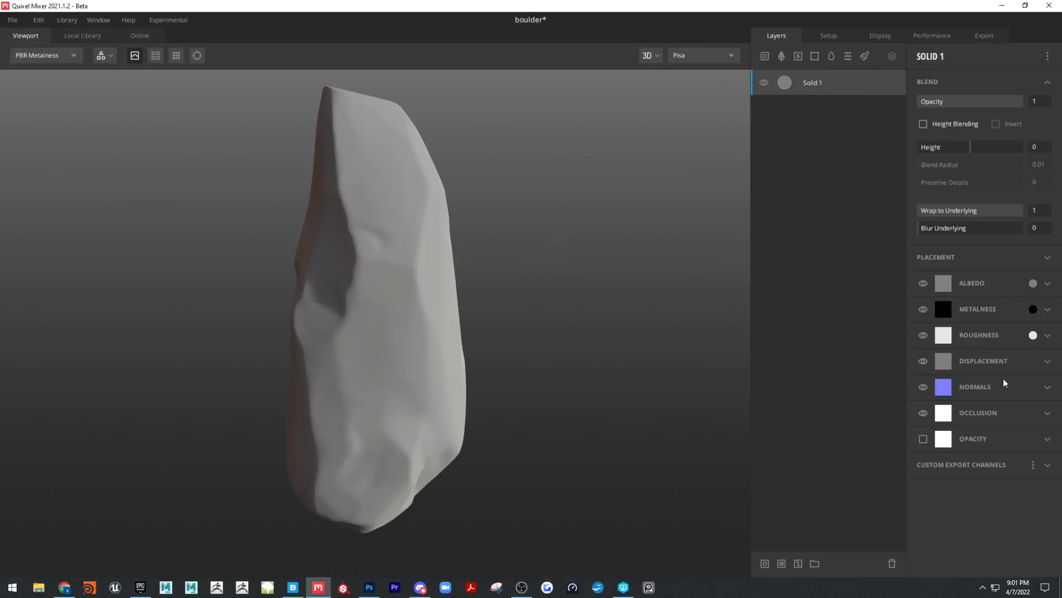
left_click(1049, 387)
left_click(940, 412)
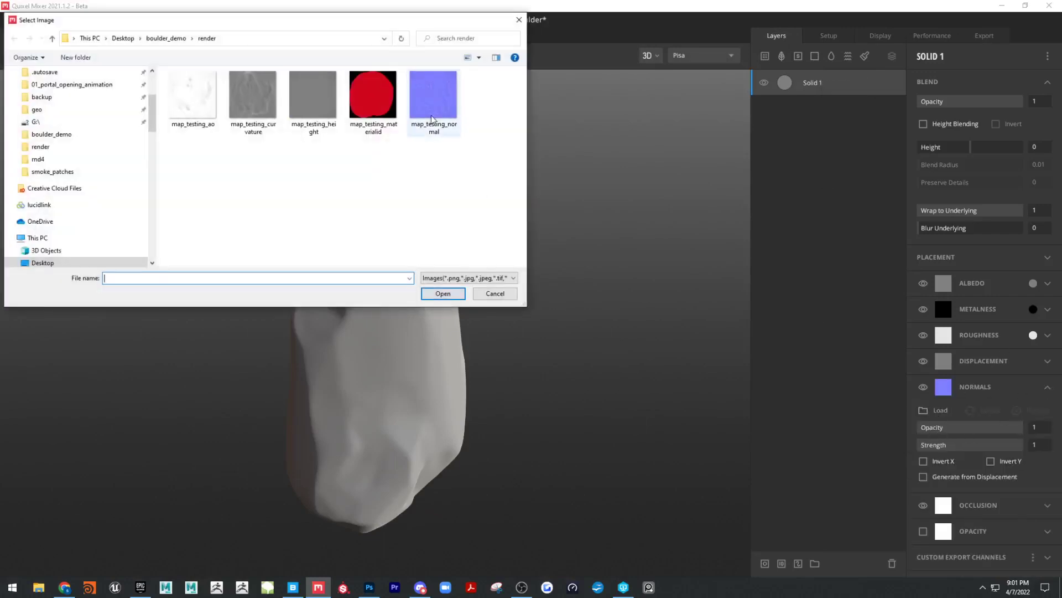
left_click(424, 100)
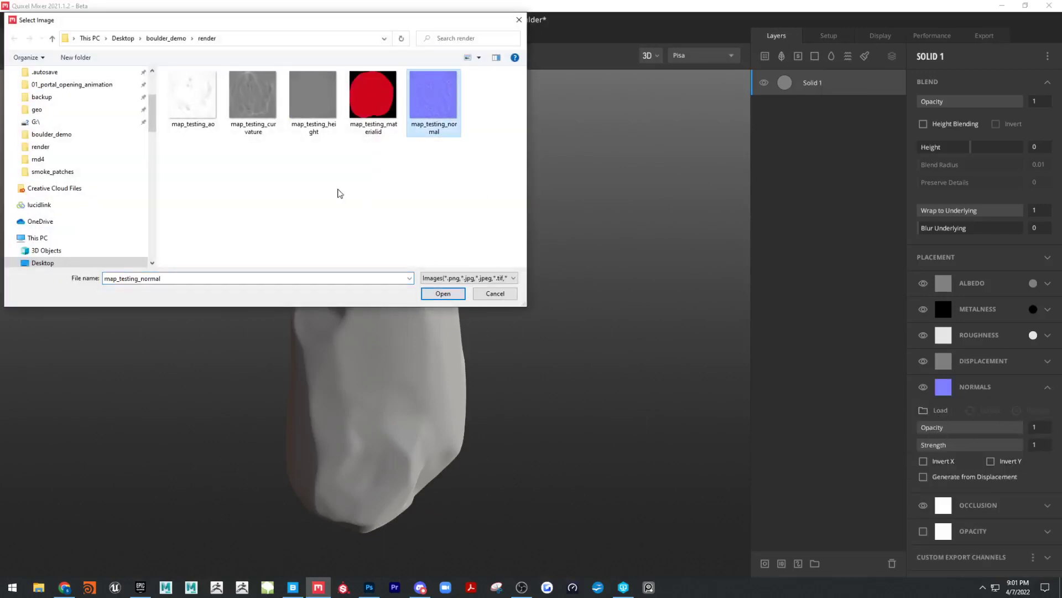
left_click(442, 294)
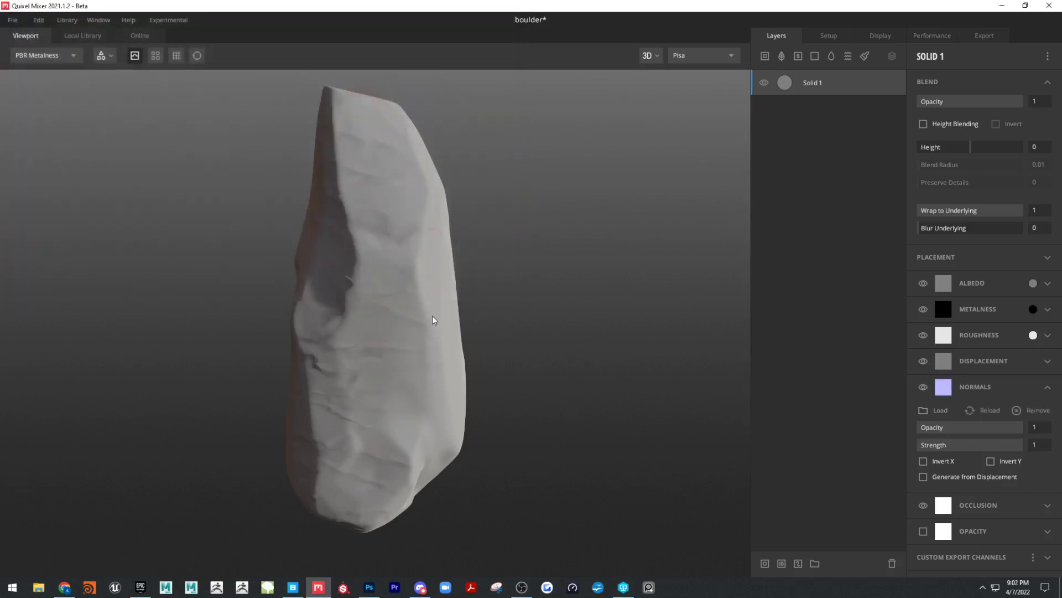
left_click_drag(435, 320, 533, 327)
scroll(462, 401, "up", 3)
middle_click_drag(462, 401, 481, 380)
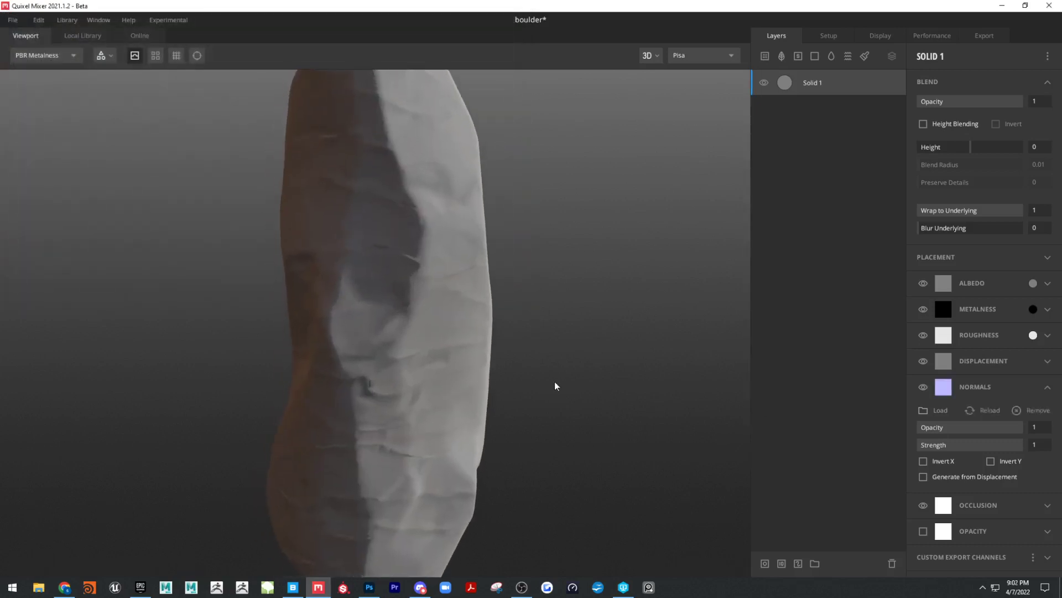
left_click_drag(556, 386, 613, 354)
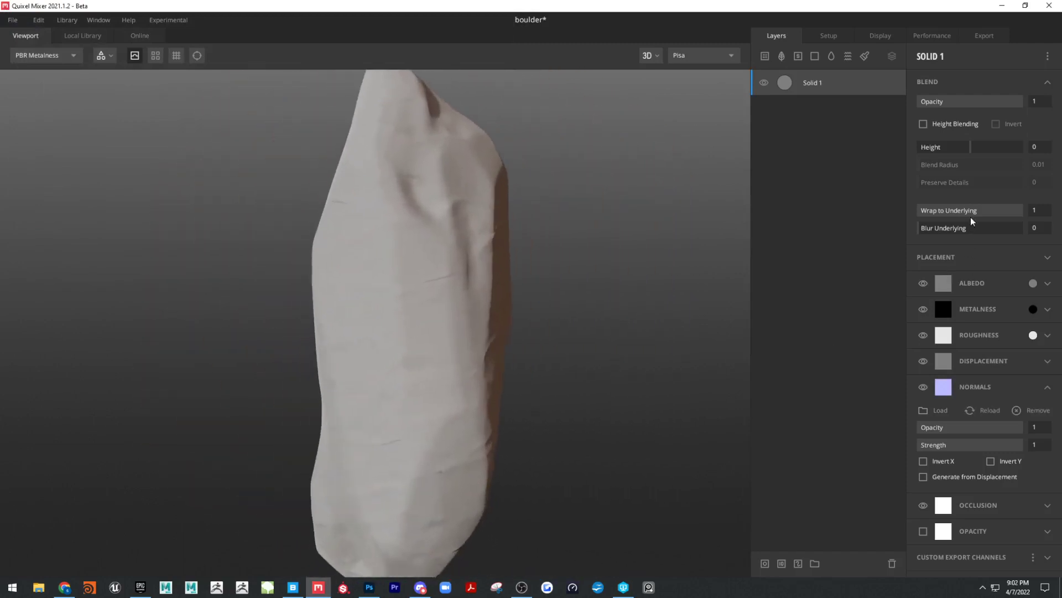
Step: Change the solid layer's placement from Box Projection to Tiling so the normal map follows the model's UVs
left_click(964, 258)
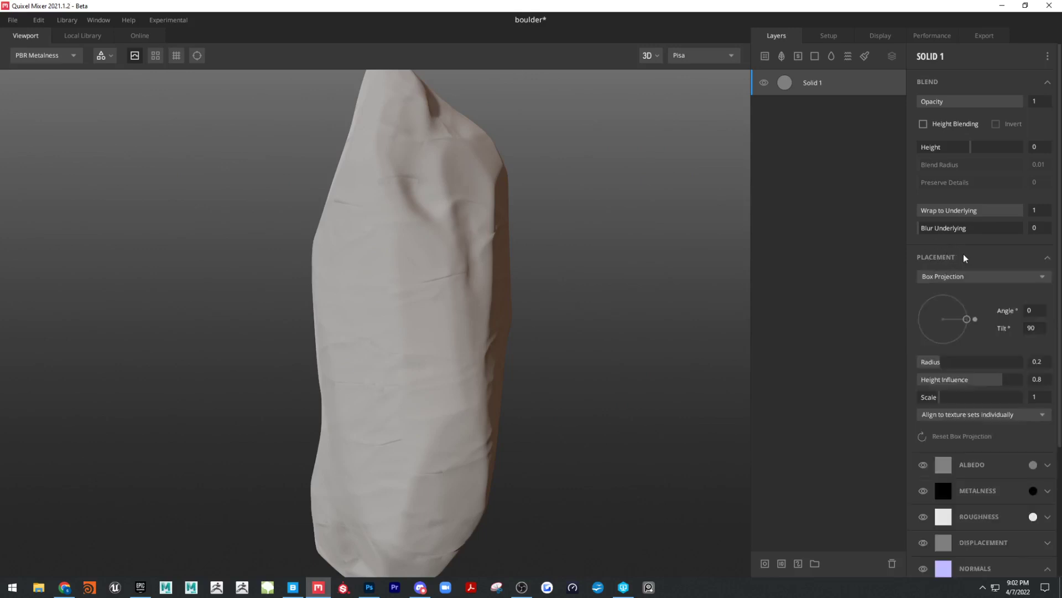
left_click(955, 279)
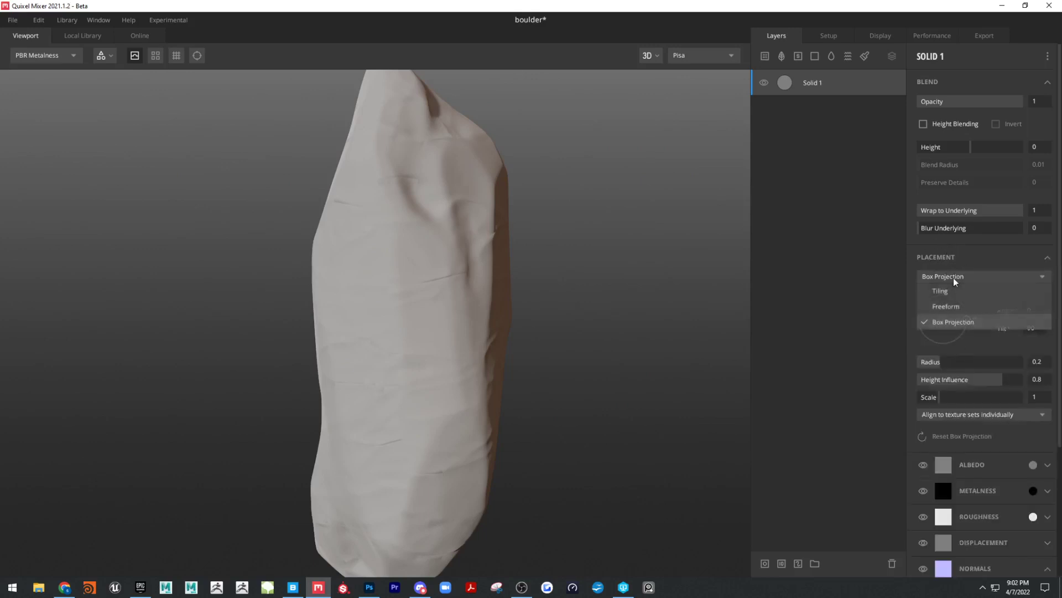
left_click(955, 288)
left_click_drag(529, 254, 510, 303)
right_click_drag(595, 381, 437, 328, "alt")
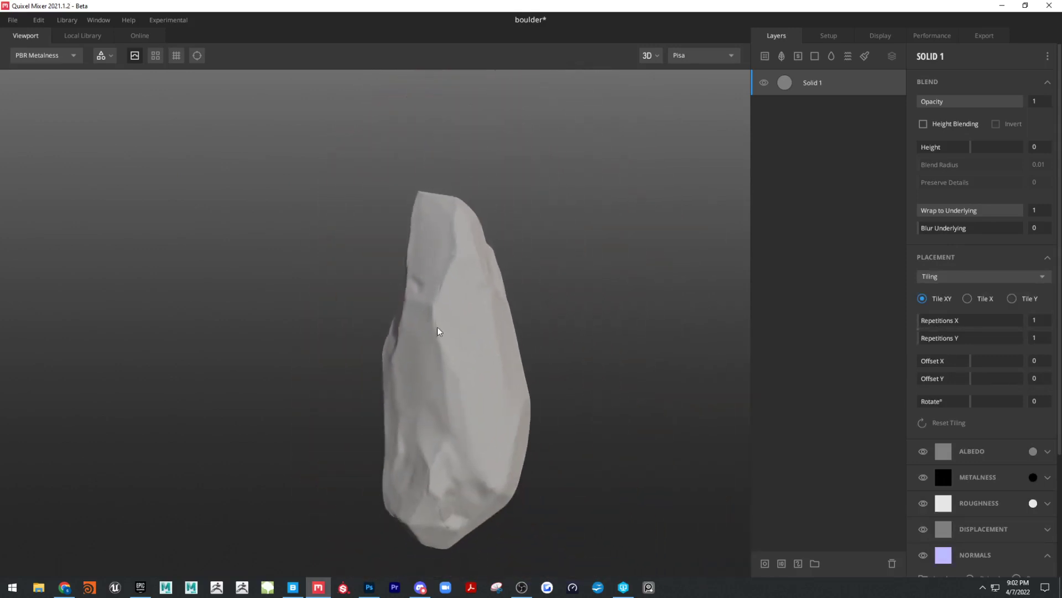
middle_click_drag(437, 328, 423, 315, "alt")
left_click_drag(422, 315, 593, 363, "alt")
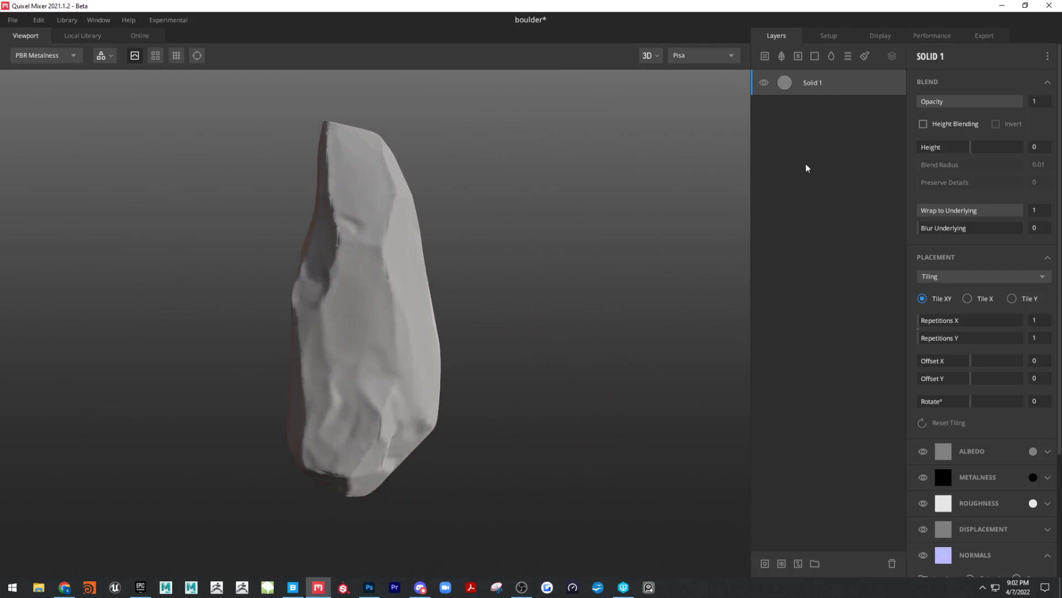
Step: Set the solid layer's albedo colour to dark grey 2D2D2D with a hue of 215
left_click(1033, 450)
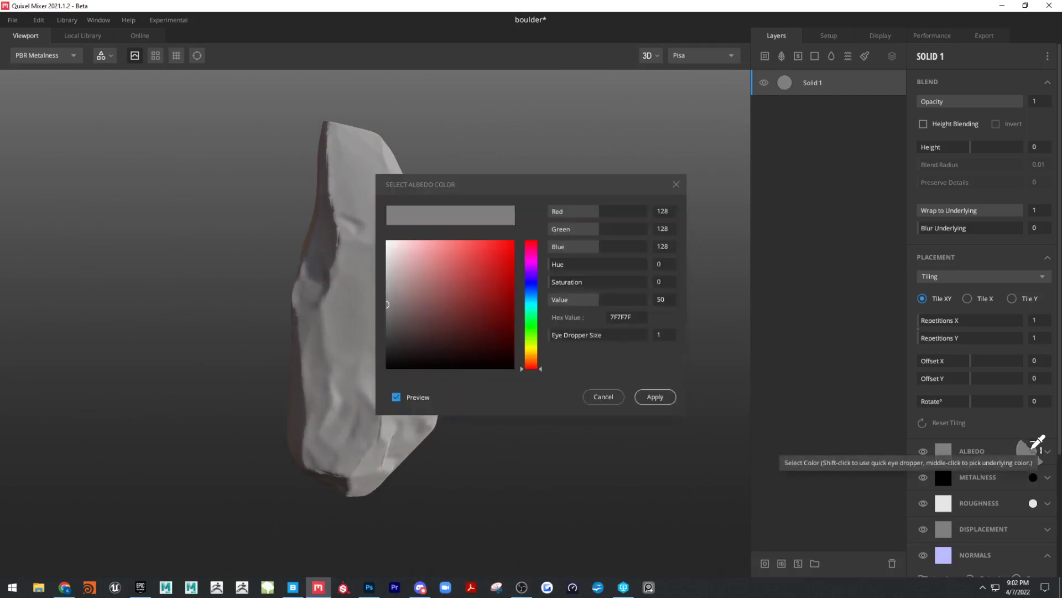
left_click(391, 318)
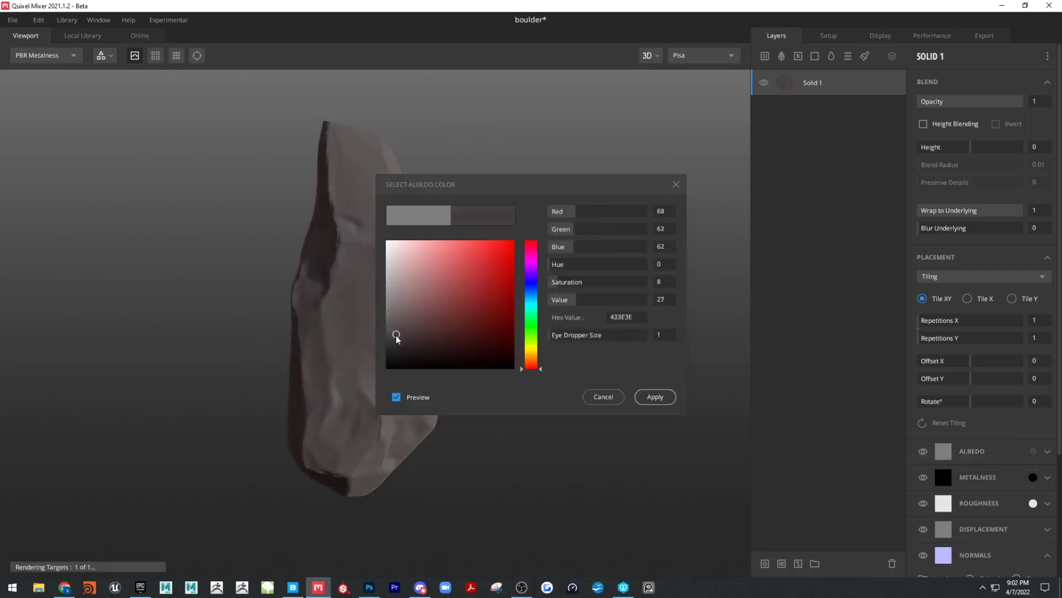
left_click(391, 340)
left_click_drag(537, 368, 540, 313)
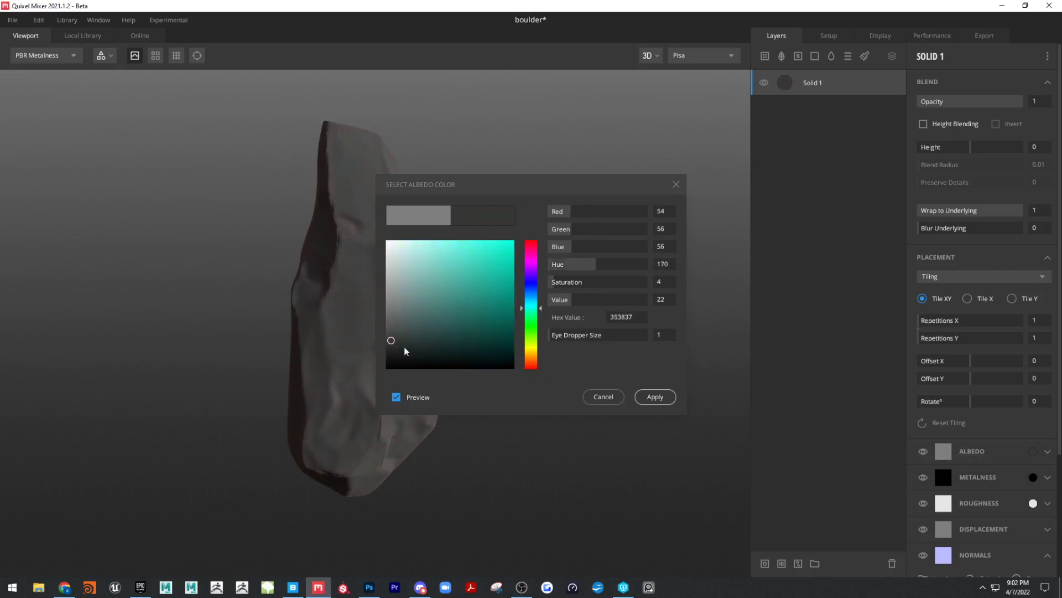
left_click_drag(393, 344, 387, 346)
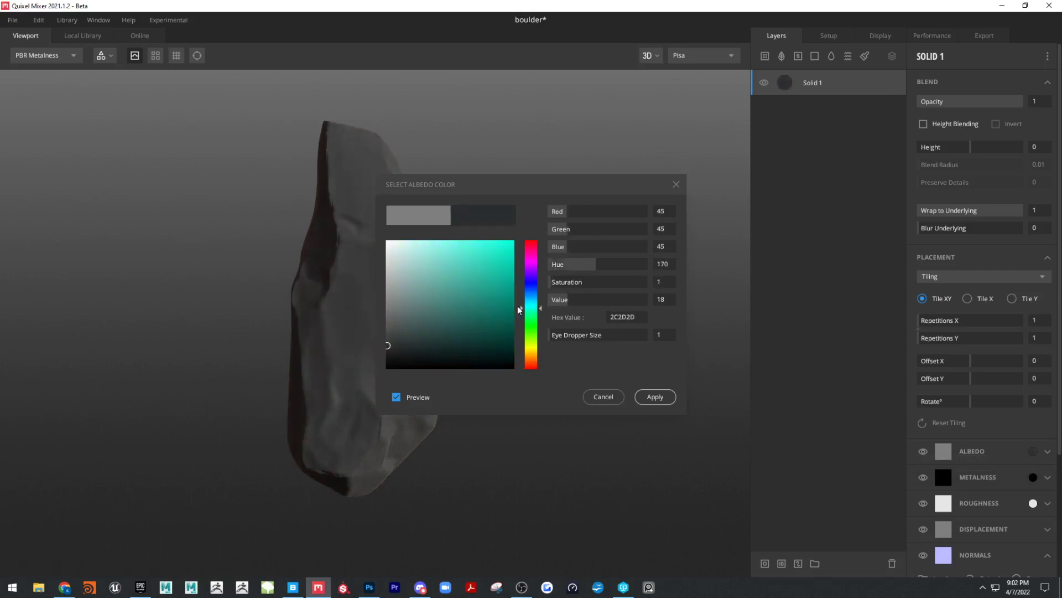
left_click(536, 303)
left_click_drag(537, 304, 536, 292)
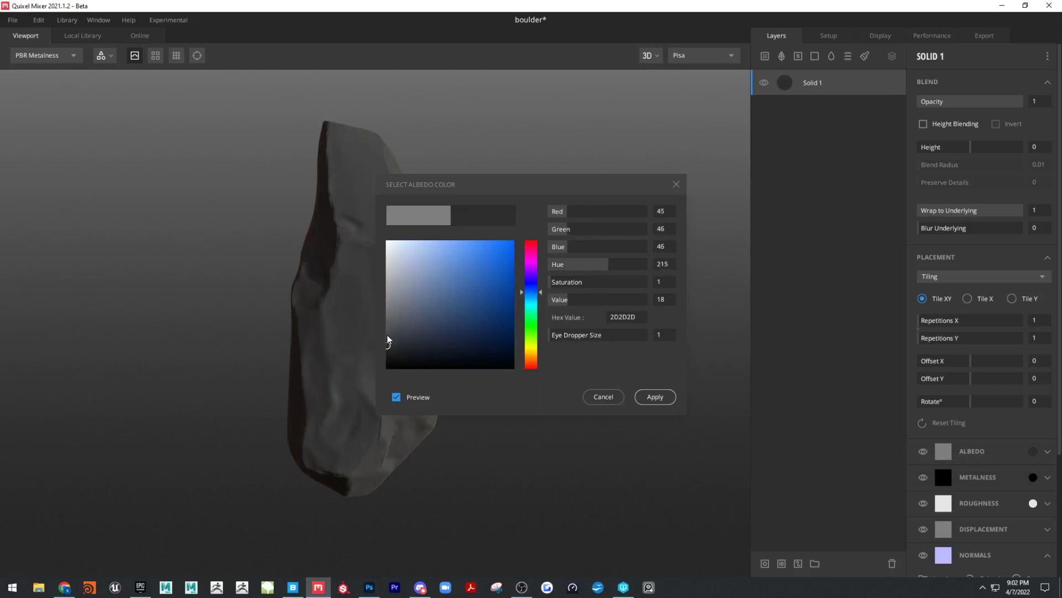
left_click(653, 397)
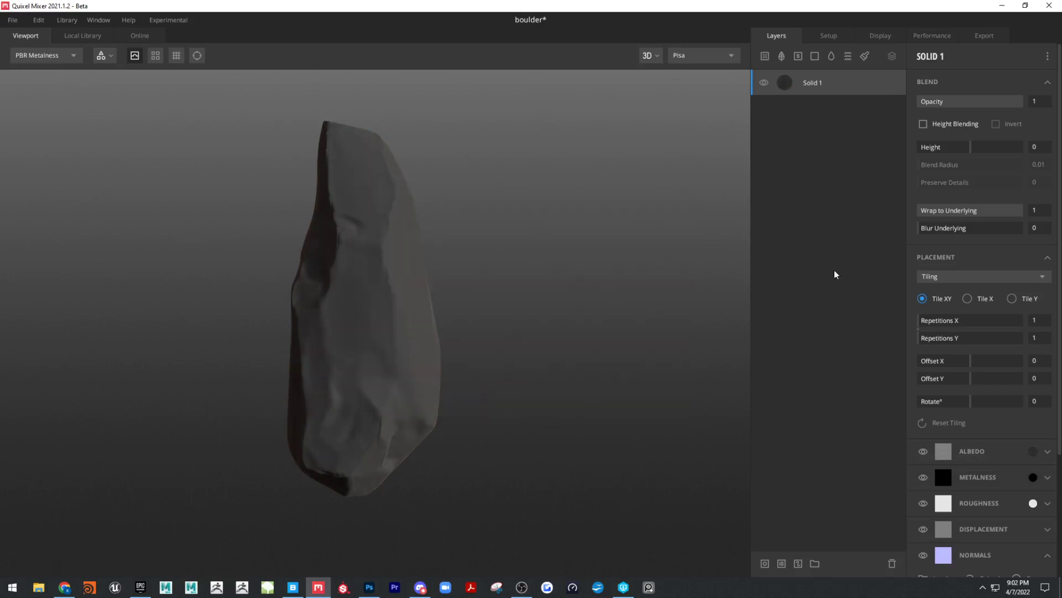
mouse_move(465, 234)
left_mouse_down()
mouse_move(320, 225)
mouse_move(528, 226)
left_mouse_up()
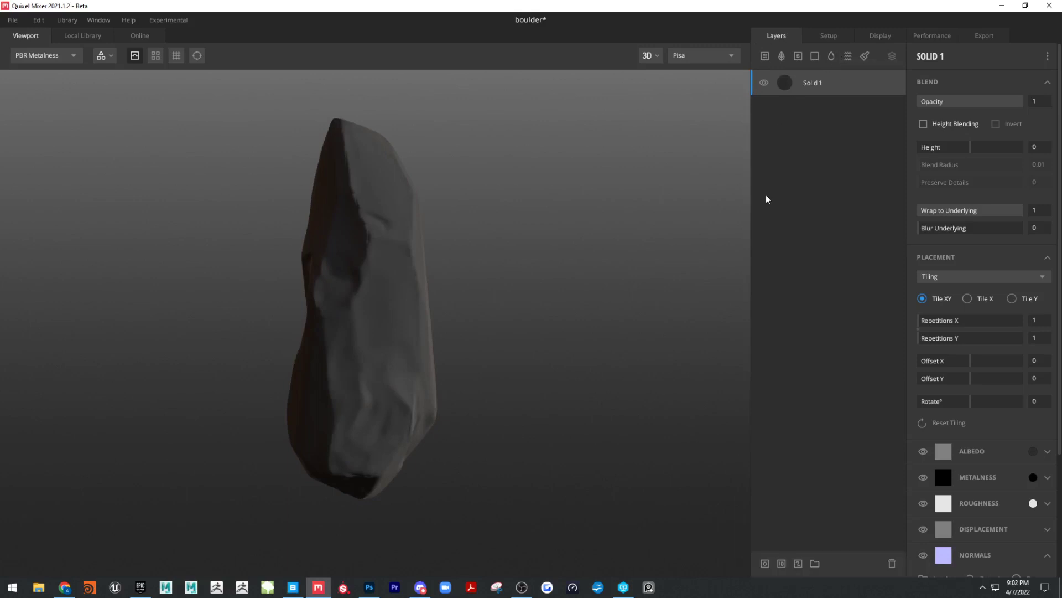
Step: Add the Jagged Rock surface from the local library as a layer above the solid layer
left_click(787, 61)
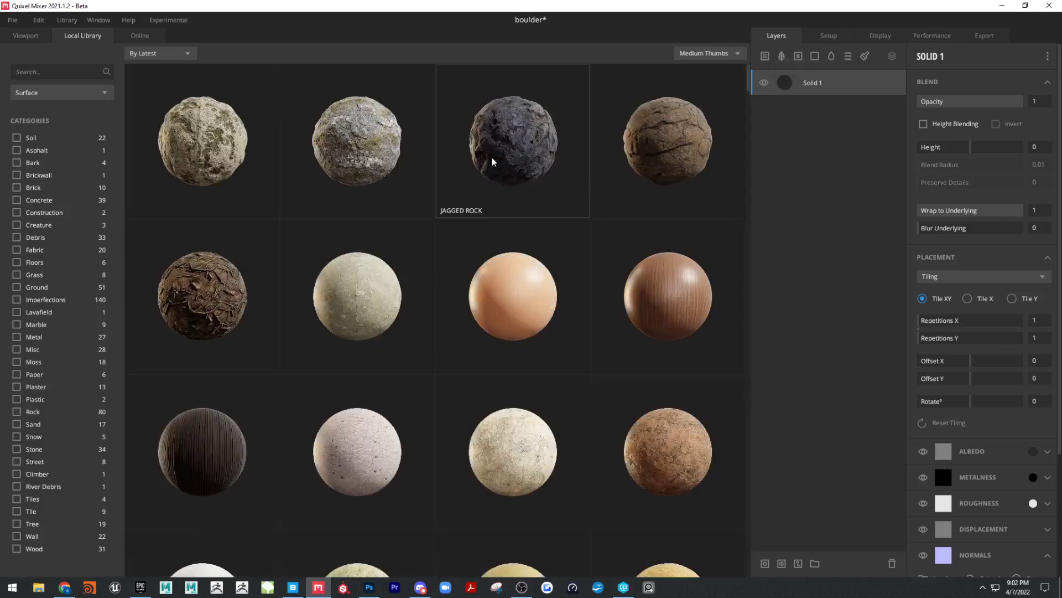
left_click(573, 192)
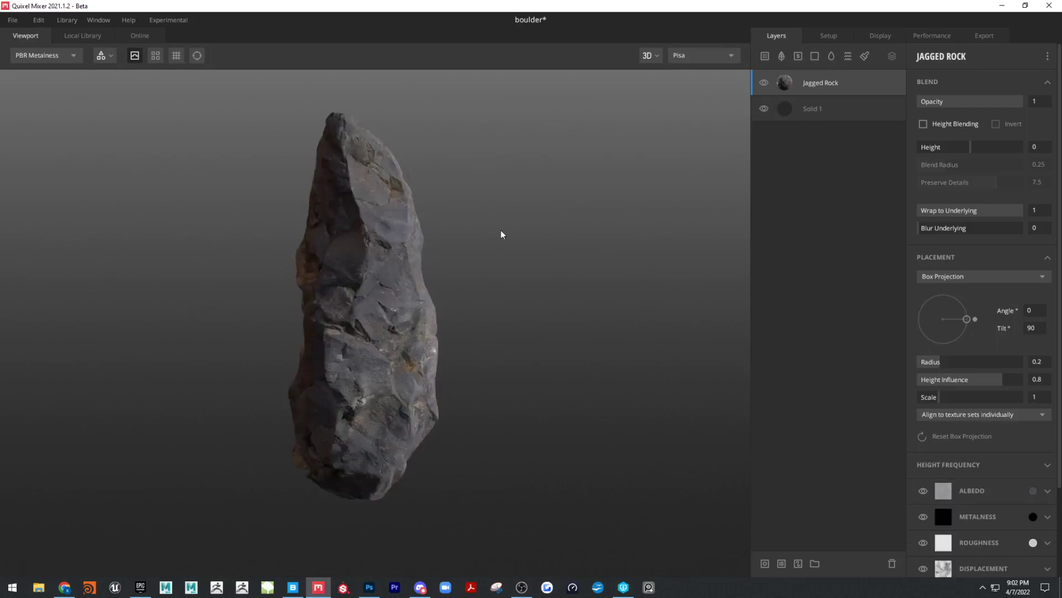
mouse_move(293, 240)
left_mouse_down()
mouse_move(408, 280)
mouse_move(649, 297)
left_mouse_up()
left_click_drag(417, 299, 542, 310)
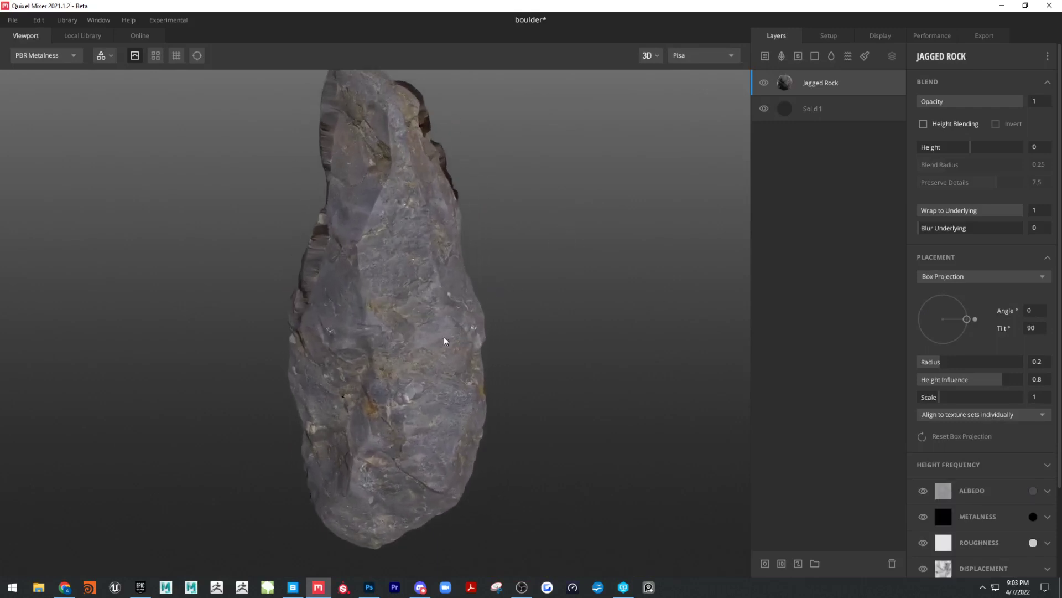
left_click_drag(349, 328, 411, 252)
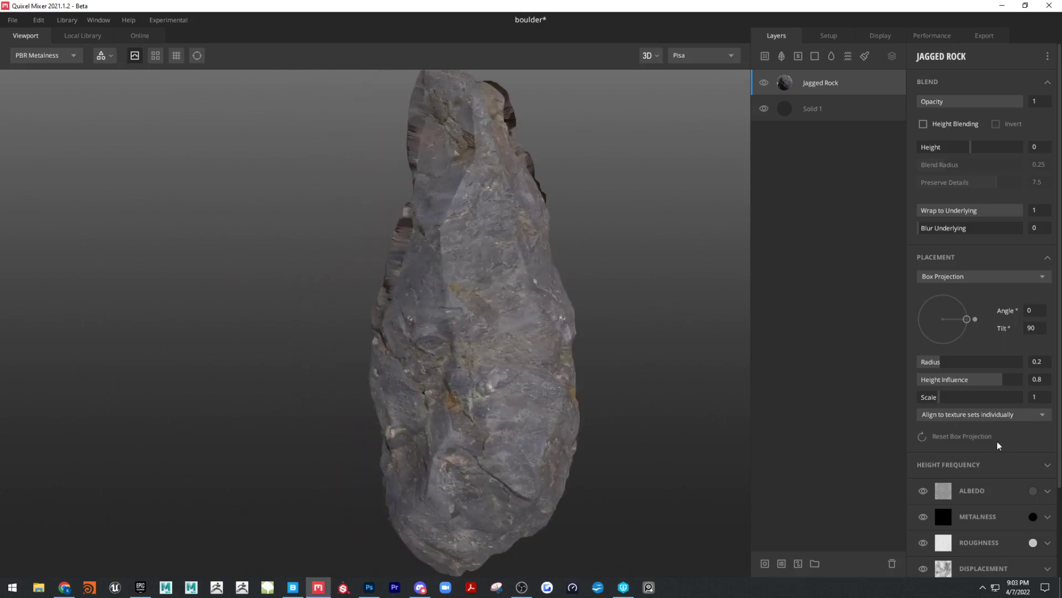
Step: Set the Jagged Rock layer's displacement strength to 0
scroll(999, 445, "down", 3)
left_click(983, 476)
scroll(943, 499, "down", 1)
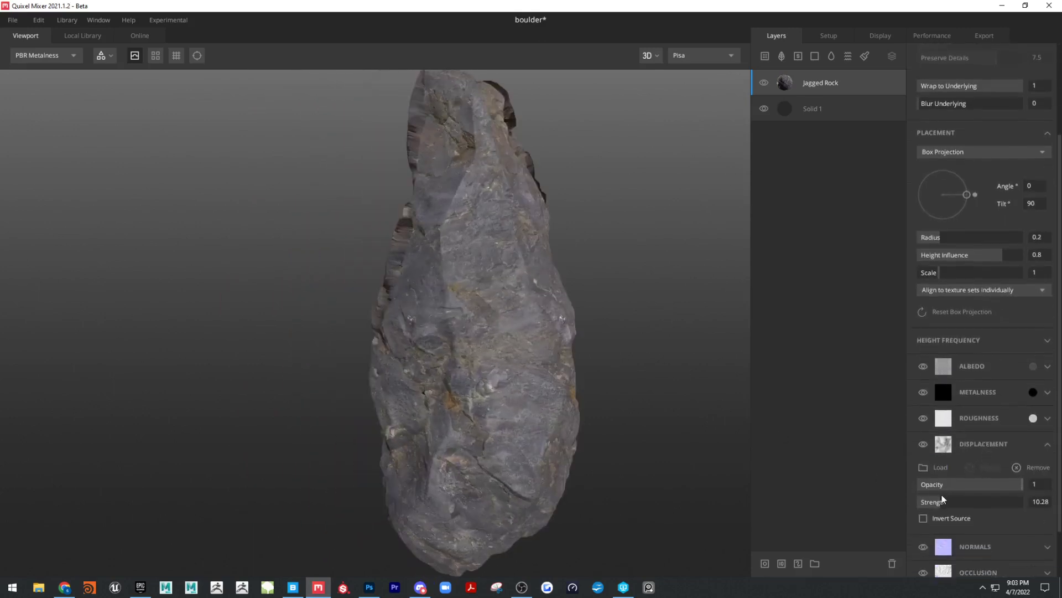
left_click_drag(938, 505, 829, 489)
left_click_drag(441, 236, 773, 238)
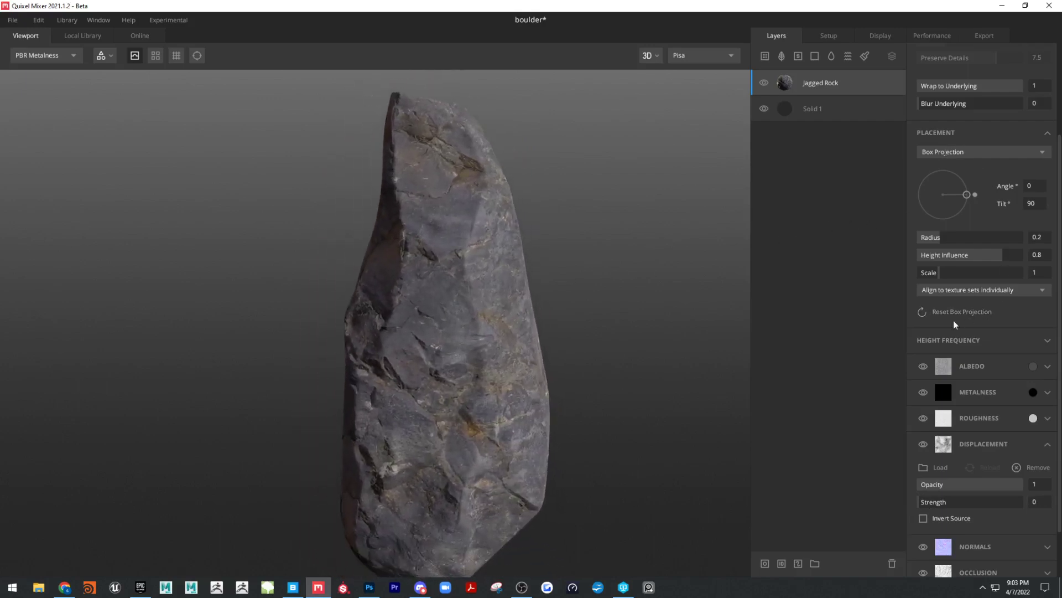
Step: Switch the Jagged Rock layer's placement to Tiling
left_click(954, 150)
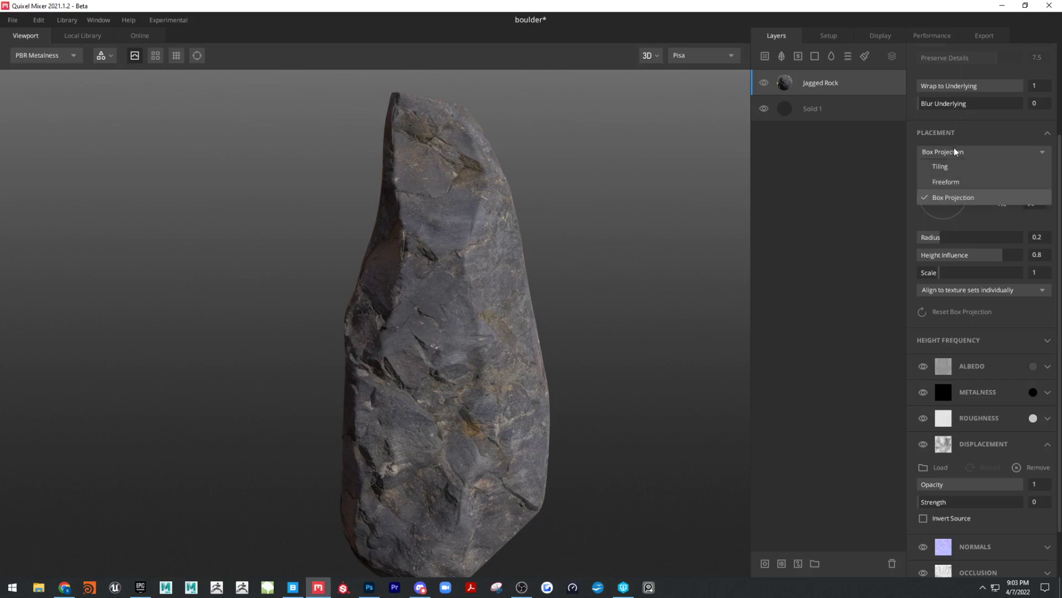
left_click(957, 165)
left_click_drag(623, 271, 681, 246)
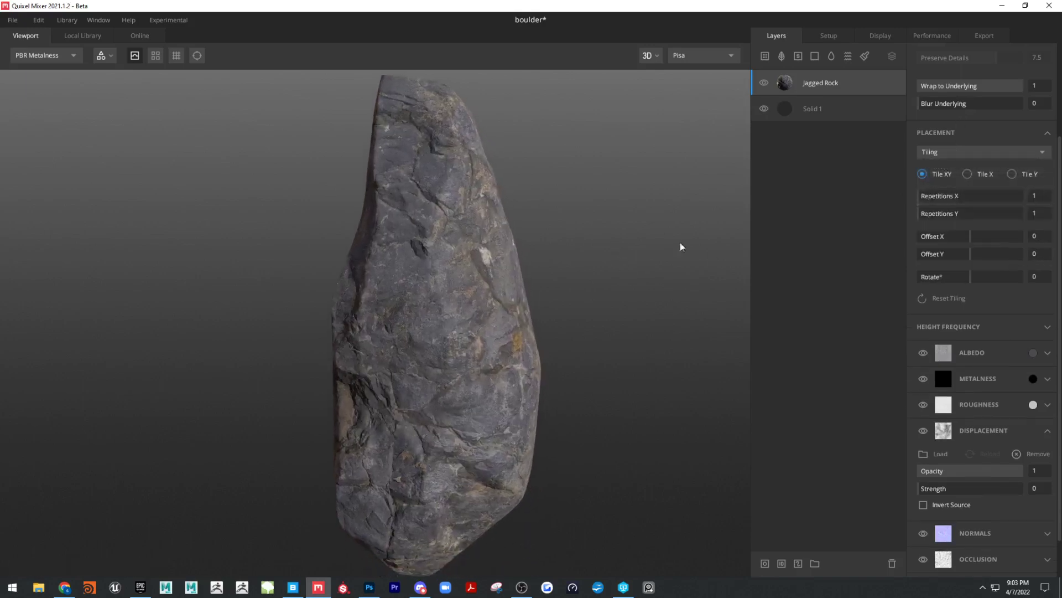
Step: Adjust the Jagged Rock layer's tiling, trying 3 repetitions and settling on 2 in both X and Y
left_click(934, 203)
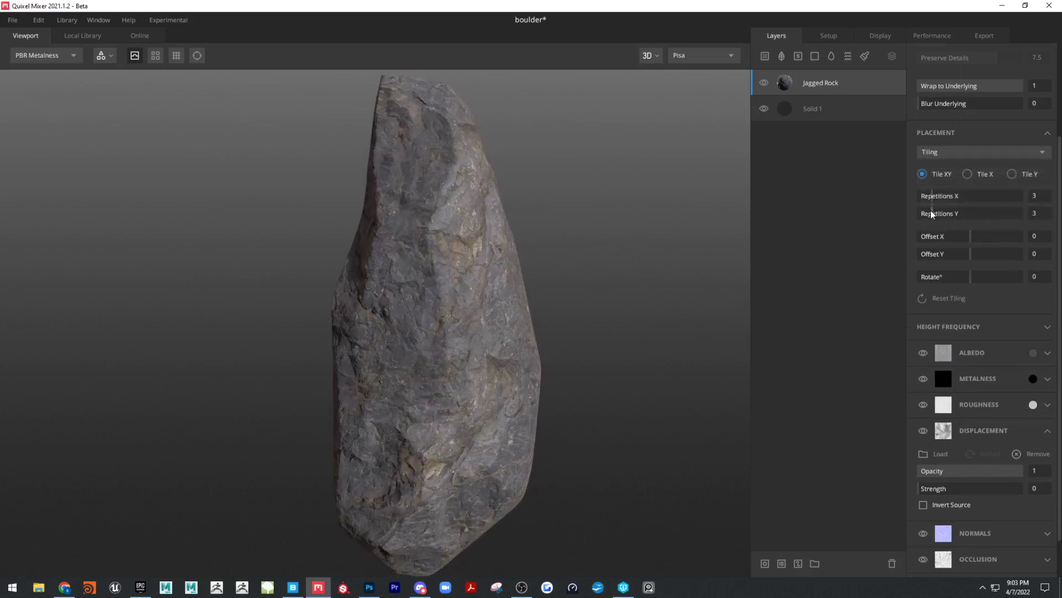
left_click_drag(561, 273, 531, 279)
left_click(930, 197)
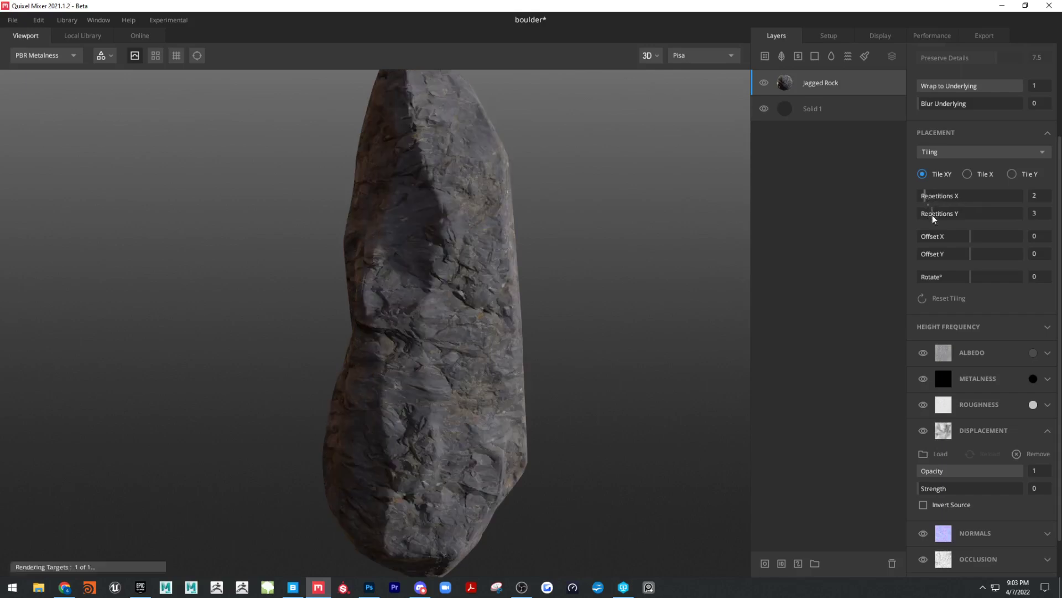
left_click(930, 216)
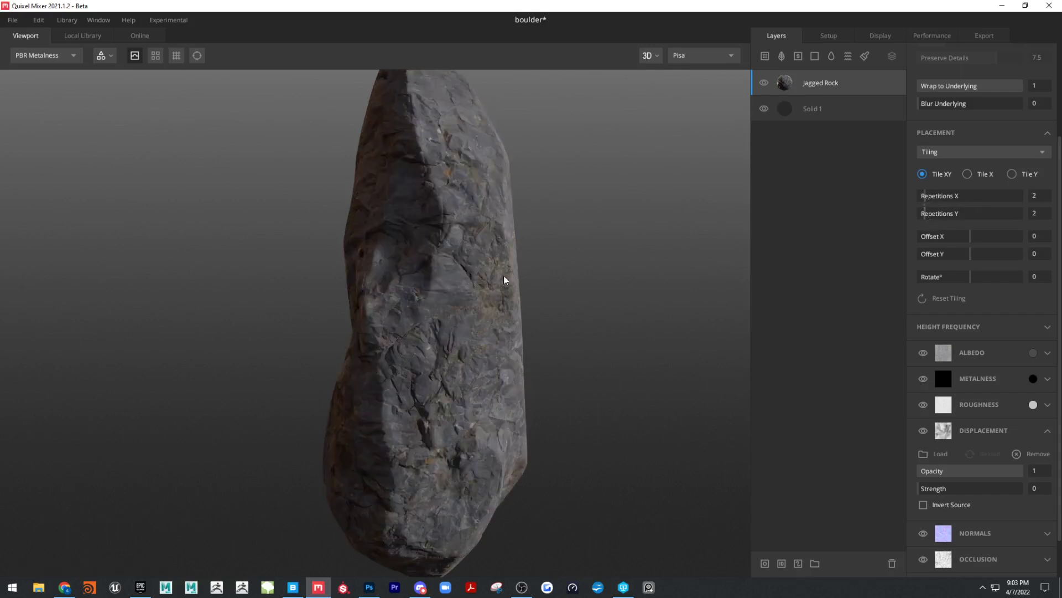
left_click_drag(527, 279, 280, 277)
left_click_drag(514, 313, 496, 415)
scroll(473, 425, "up", 3)
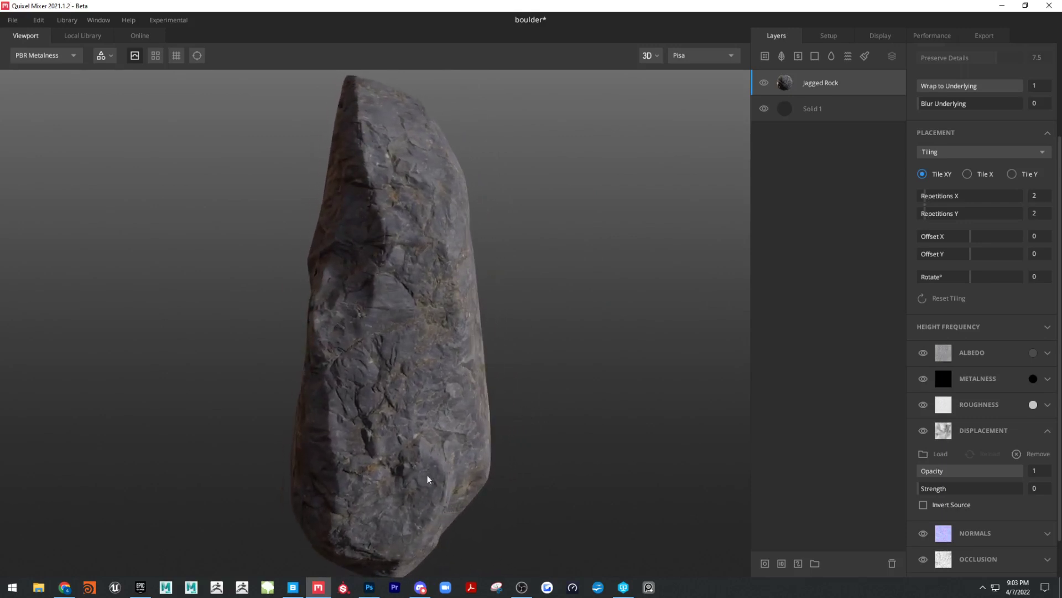
Step: Add a solid layer above the Jagged Rock layer and give it a mask stack
left_click(816, 57)
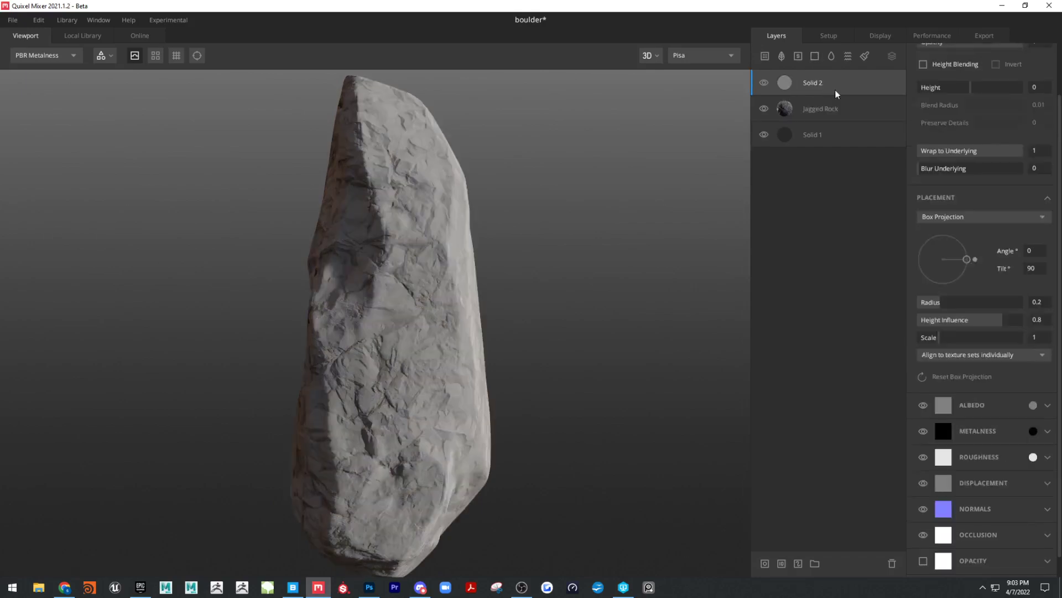
right_click(846, 82)
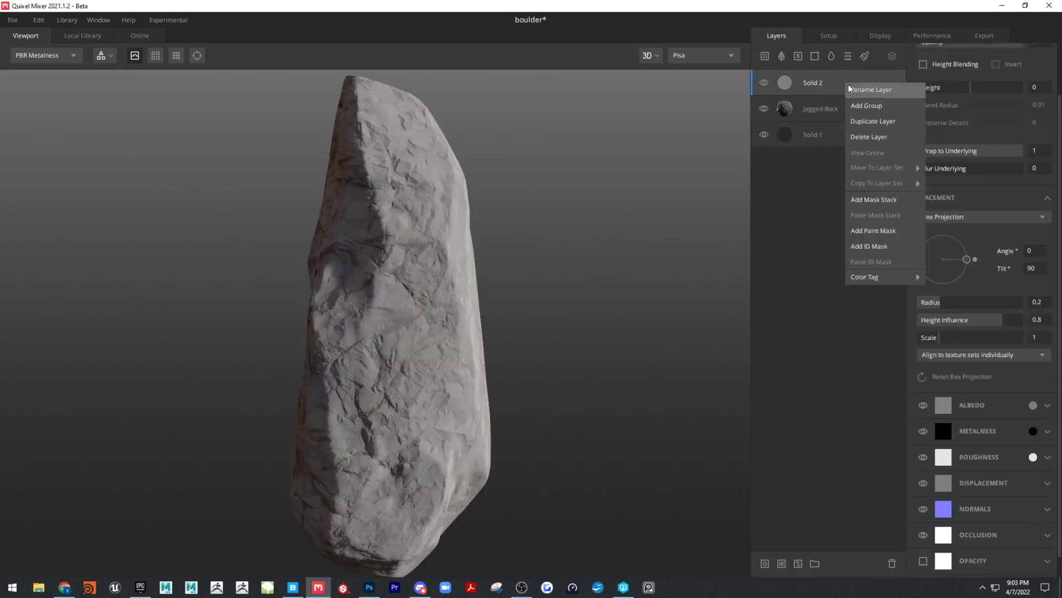
left_click(875, 200)
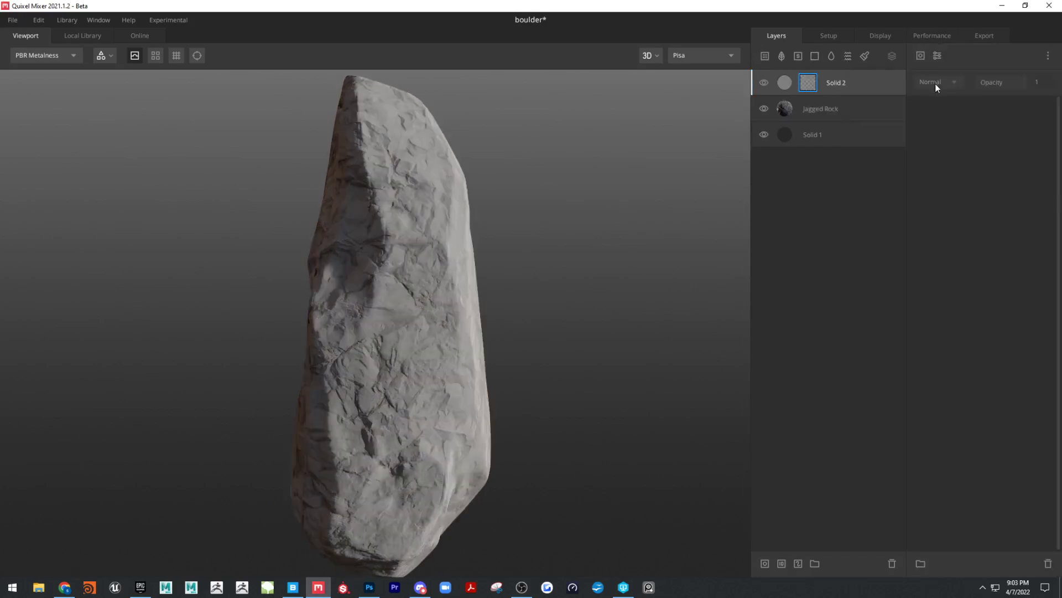
Step: Add a Simplex noise component to the new solid layer's mask stack
left_click(921, 62)
mouse_move(927, 103)
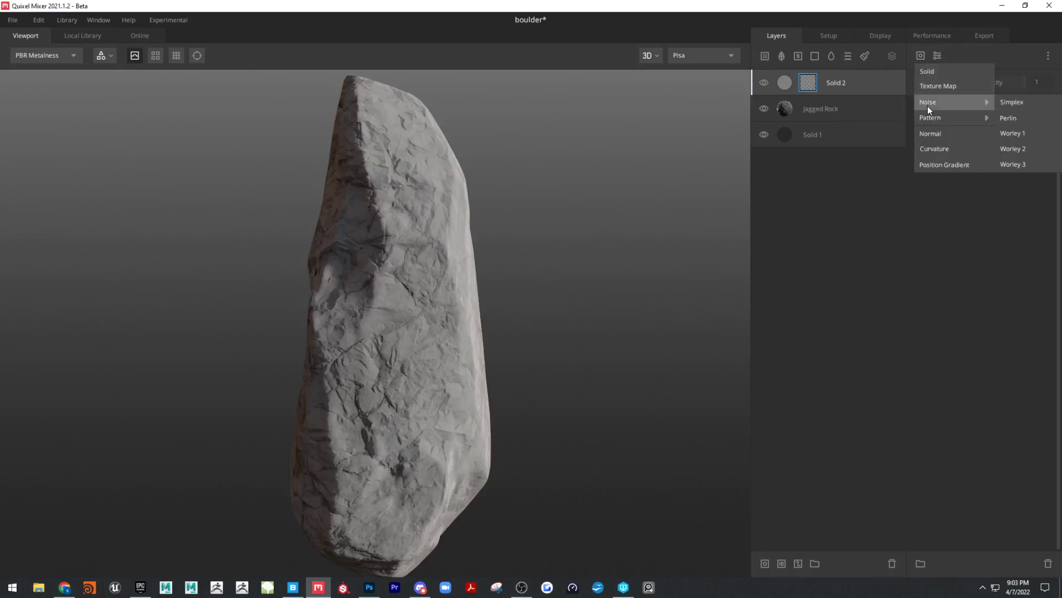
left_click(1019, 103)
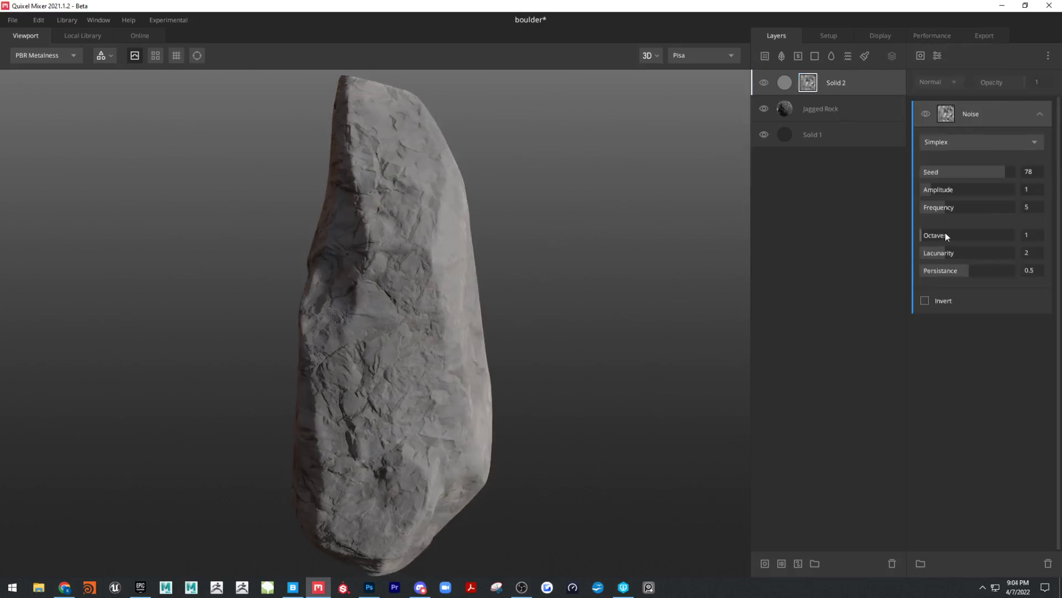
Step: Set the mask noise's amplitude to about 6.188, octaves to 2 and lacunarity to 3.5
left_click_drag(932, 192, 978, 188)
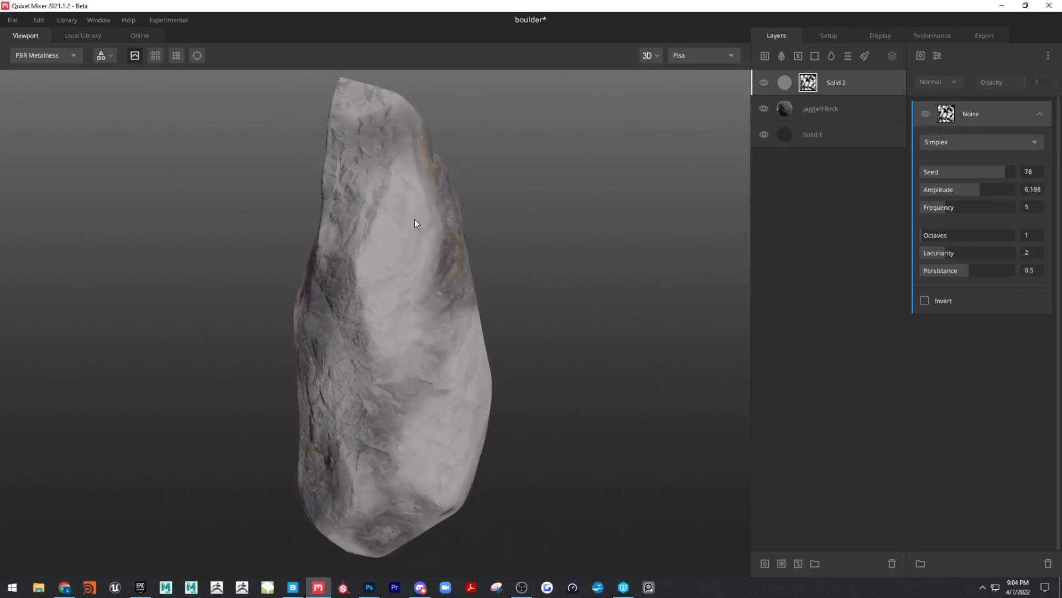
left_click_drag(416, 223, 515, 234)
mouse_move(931, 237)
left_mouse_down()
mouse_move(958, 254)
mouse_move(1028, 254)
mouse_move(933, 239)
left_mouse_up()
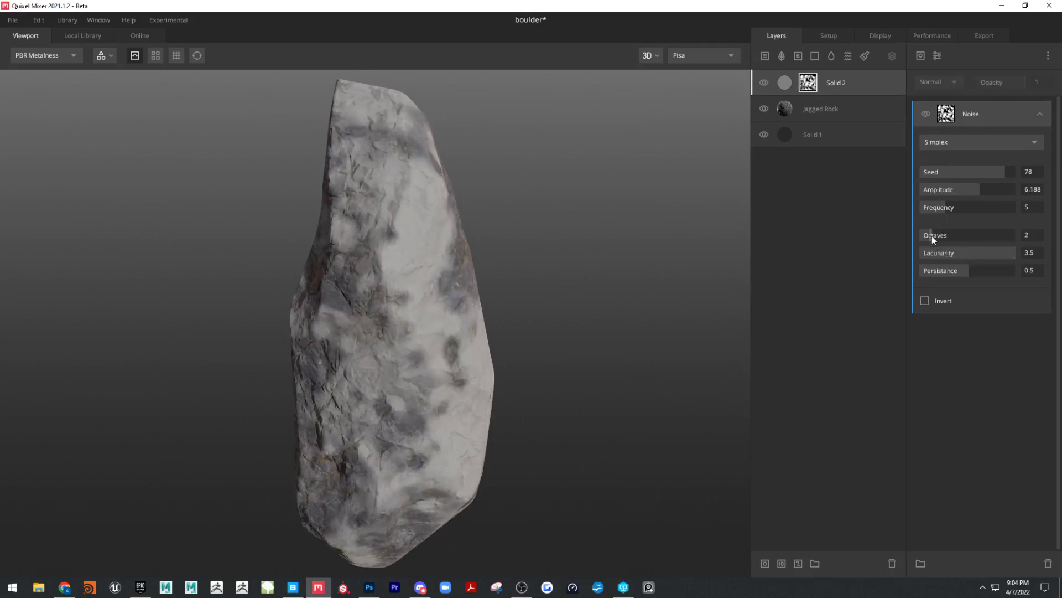
left_click_drag(531, 230, 432, 224)
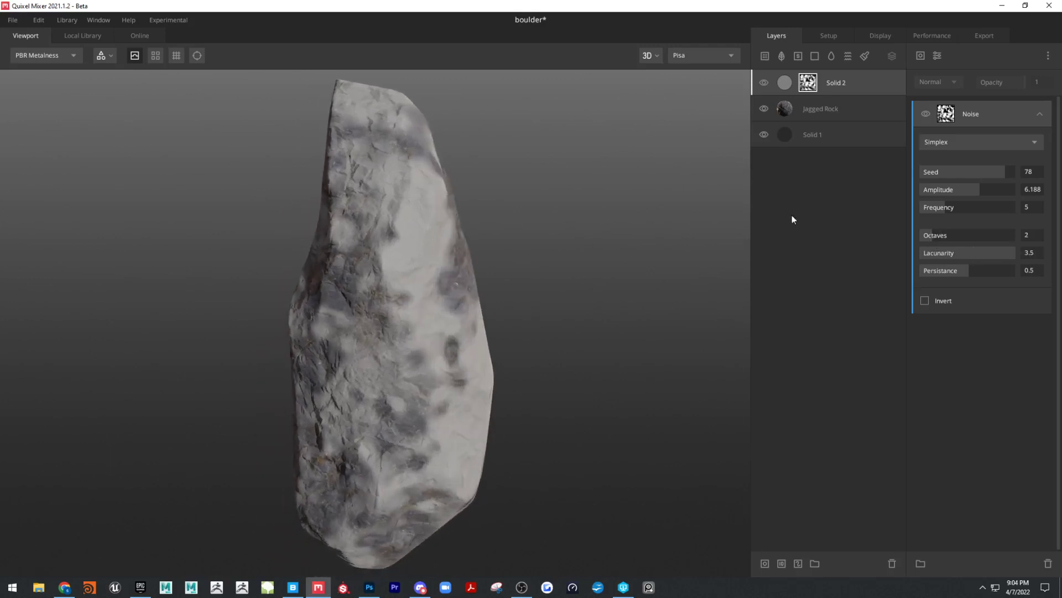
Step: Pick the underlying color as the albedo of the Solid 2 layer
left_click(789, 87)
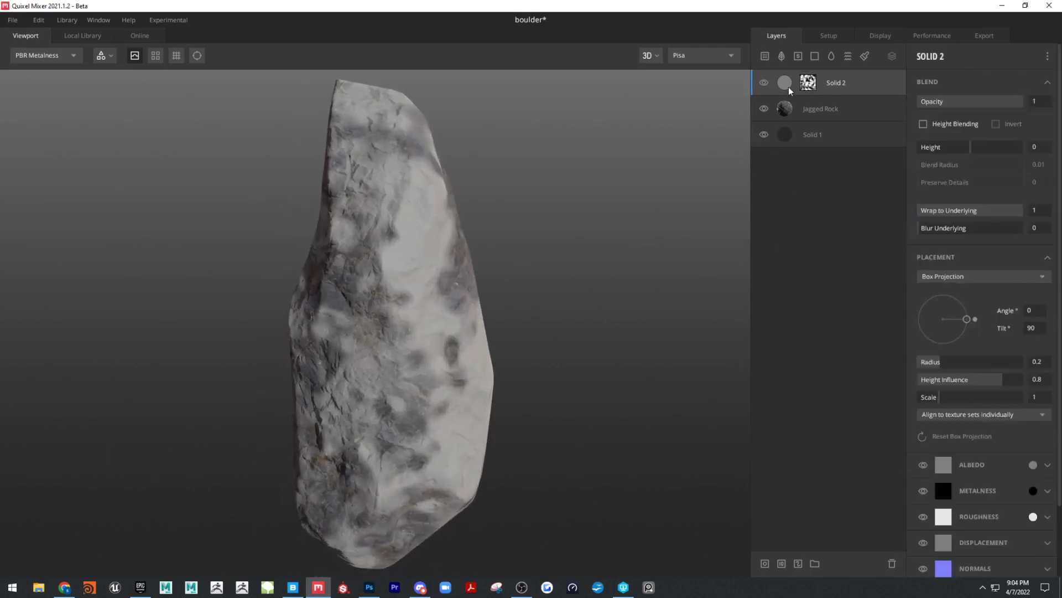
left_click(1034, 463)
right_click(1034, 464)
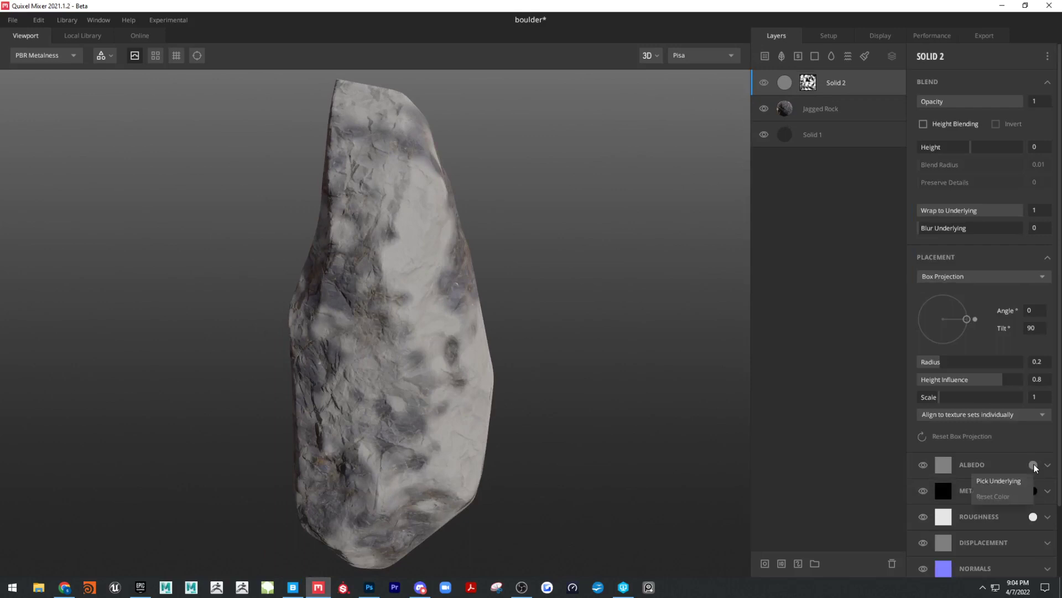
left_click(1013, 481)
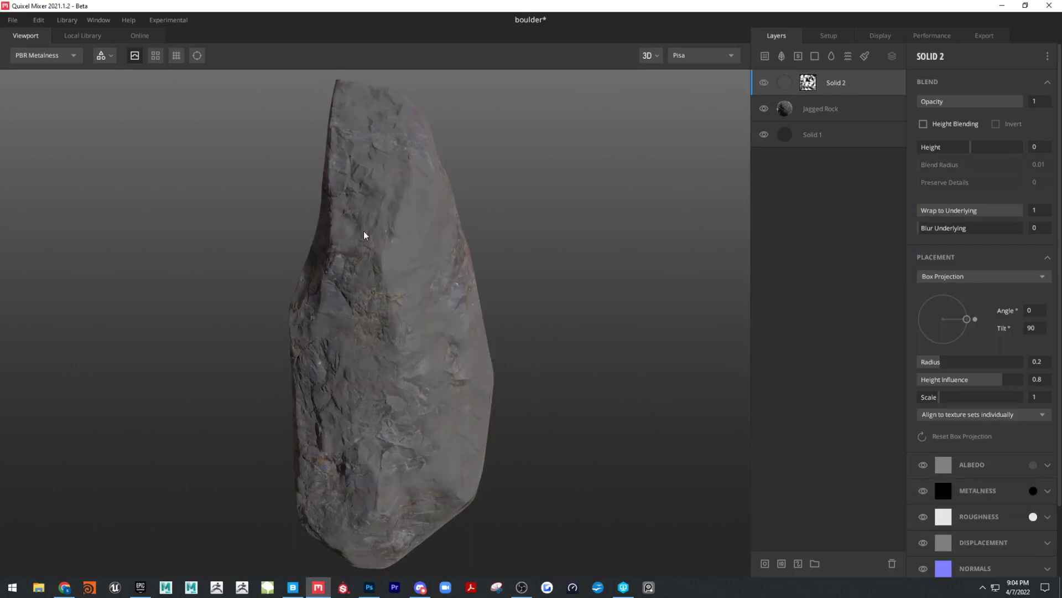
mouse_move(364, 235)
left_mouse_down()
mouse_move(349, 273)
mouse_move(360, 247)
left_mouse_up()
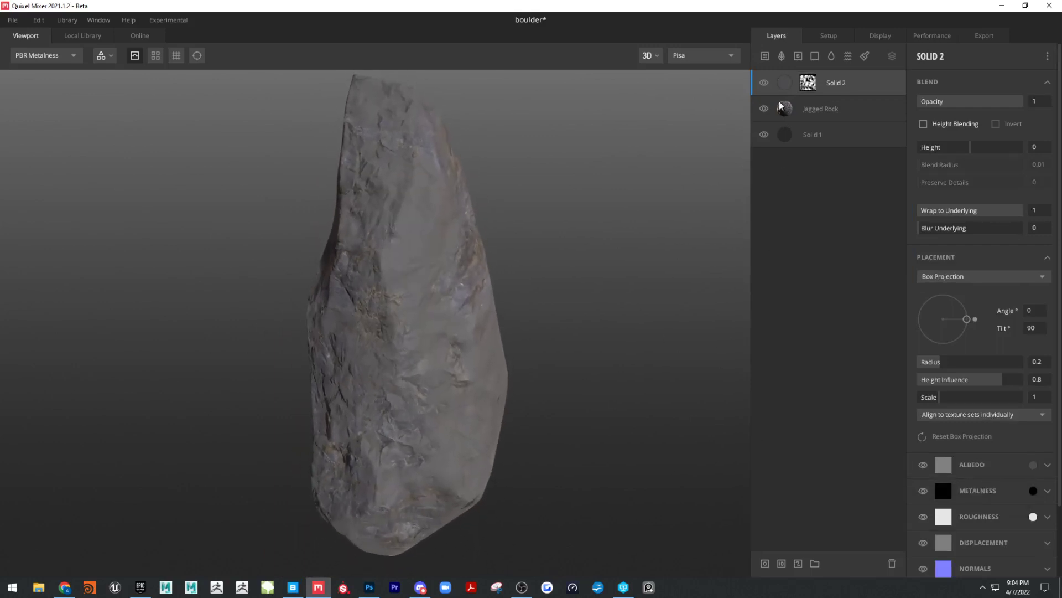
Step: Darken the Solid 2 layer's albedo color to about hex 302F31 and apply it
left_click(1033, 464)
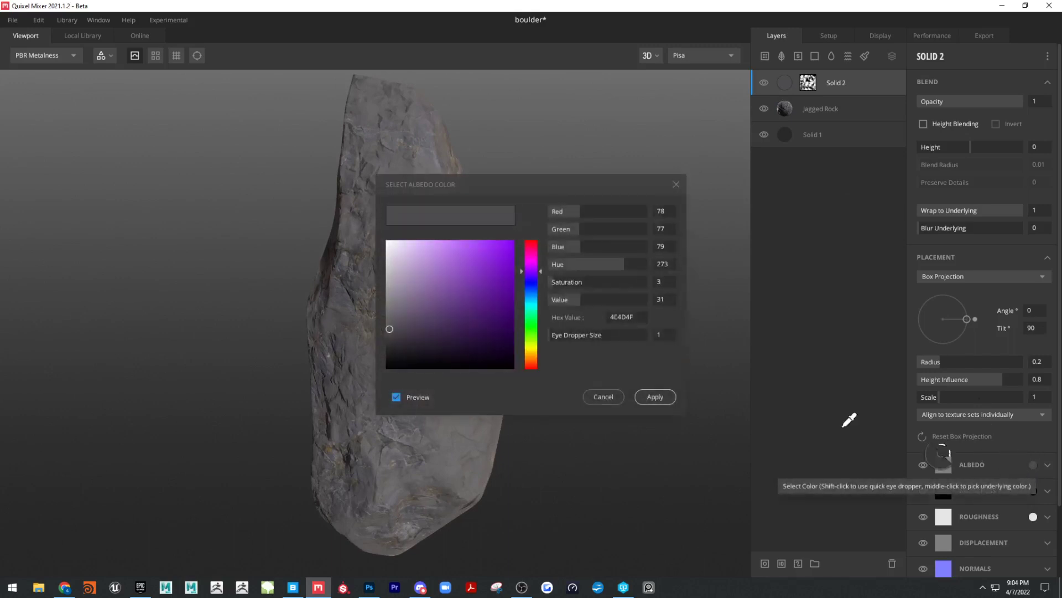
left_click_drag(390, 330, 390, 347)
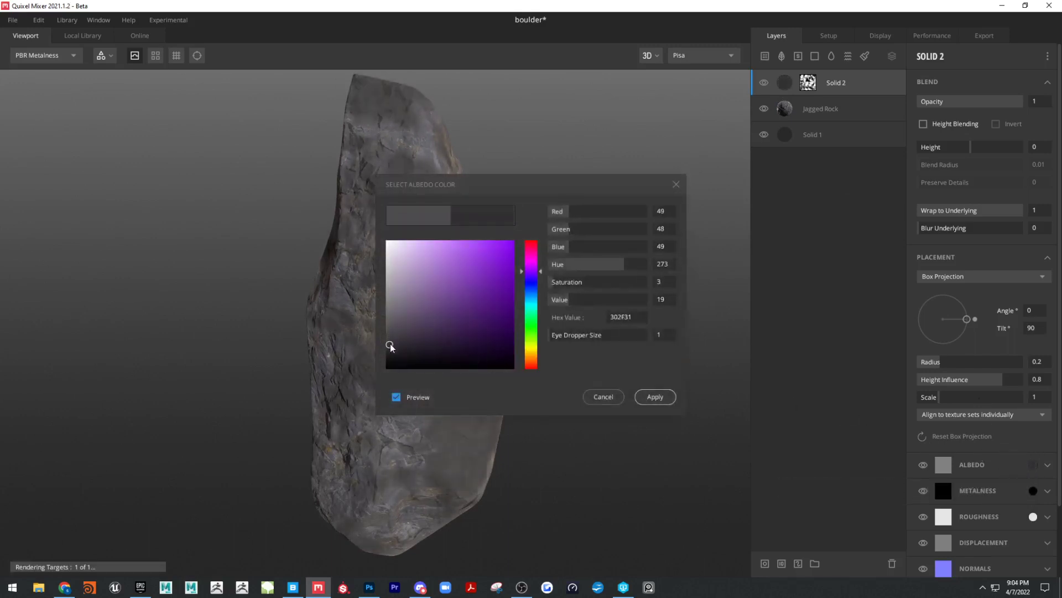
left_click(655, 396)
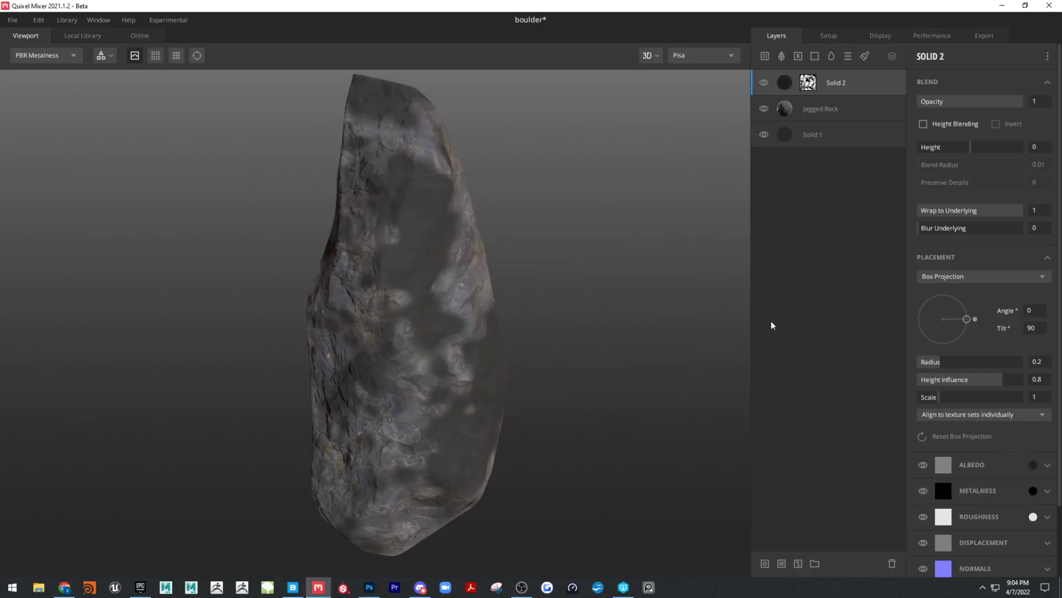
Step: Add a texture map above the noise in the Solid 2 mask, using the Damaged Wall Plaster library asset
left_click(814, 86)
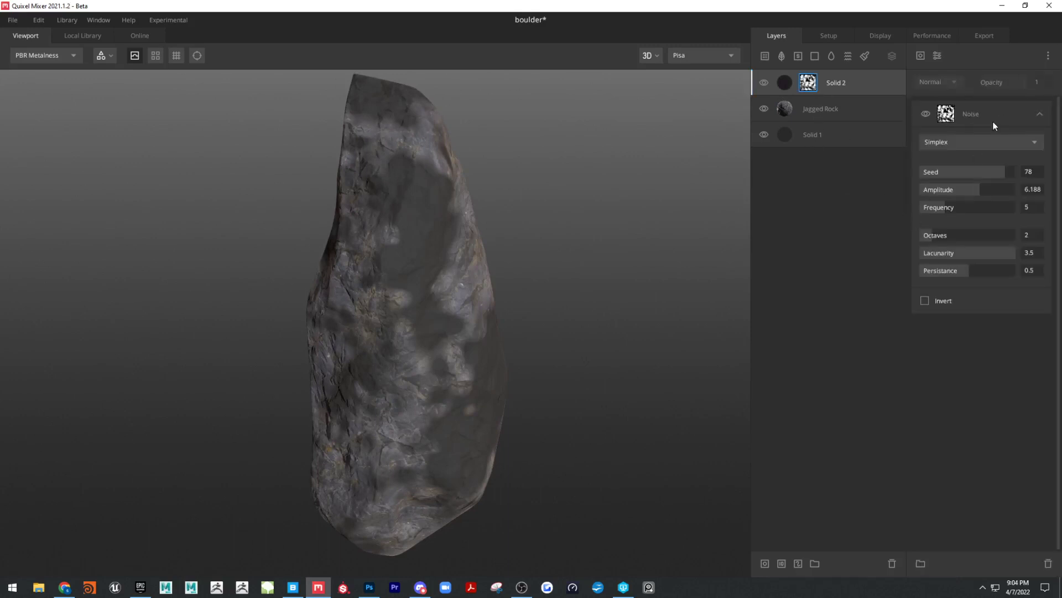
left_click(923, 55)
left_click(936, 85)
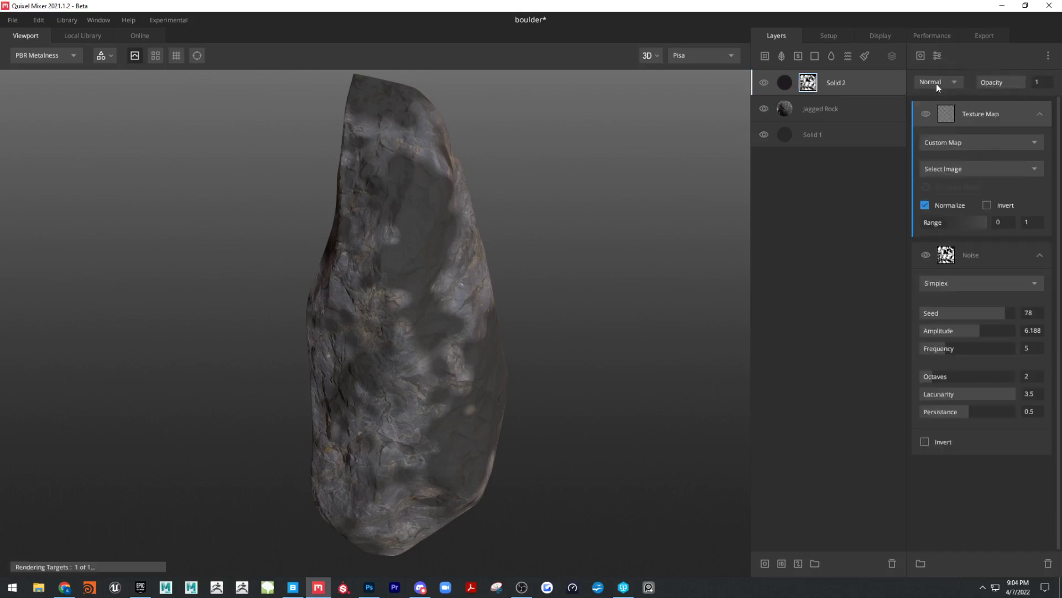
left_click(958, 144)
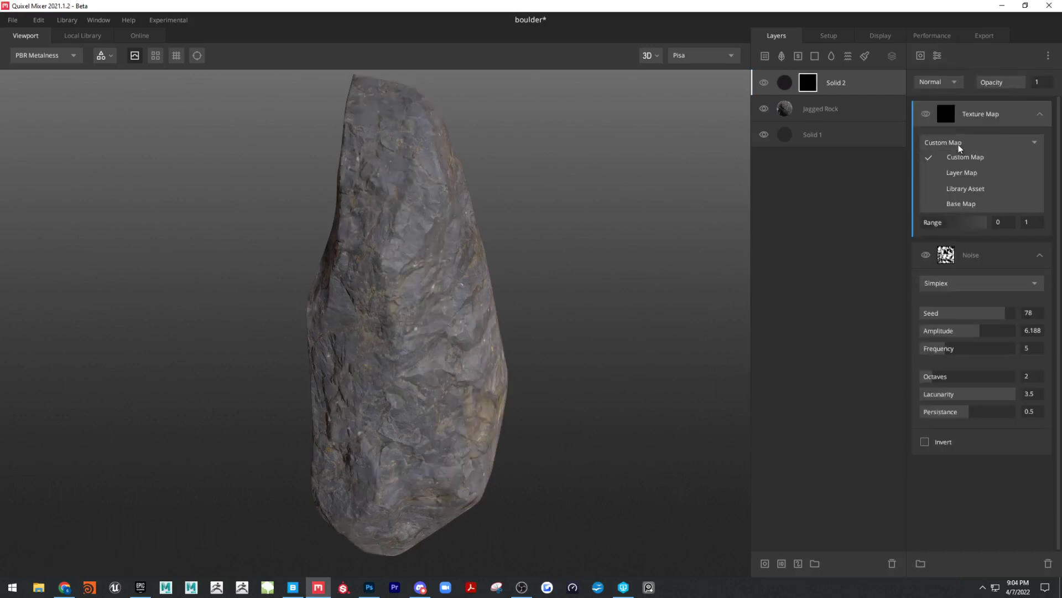
left_click(952, 190)
left_click(952, 170)
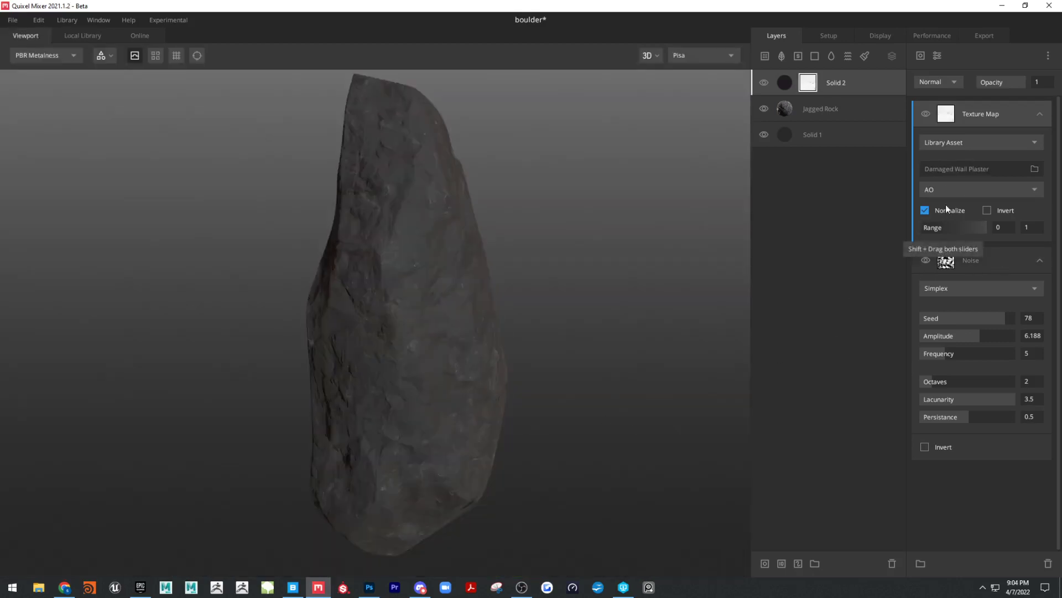
Step: Try the plaster's Albedo map, choose Displacement as the mask source, and display the active mask in the viewport
left_click(997, 192)
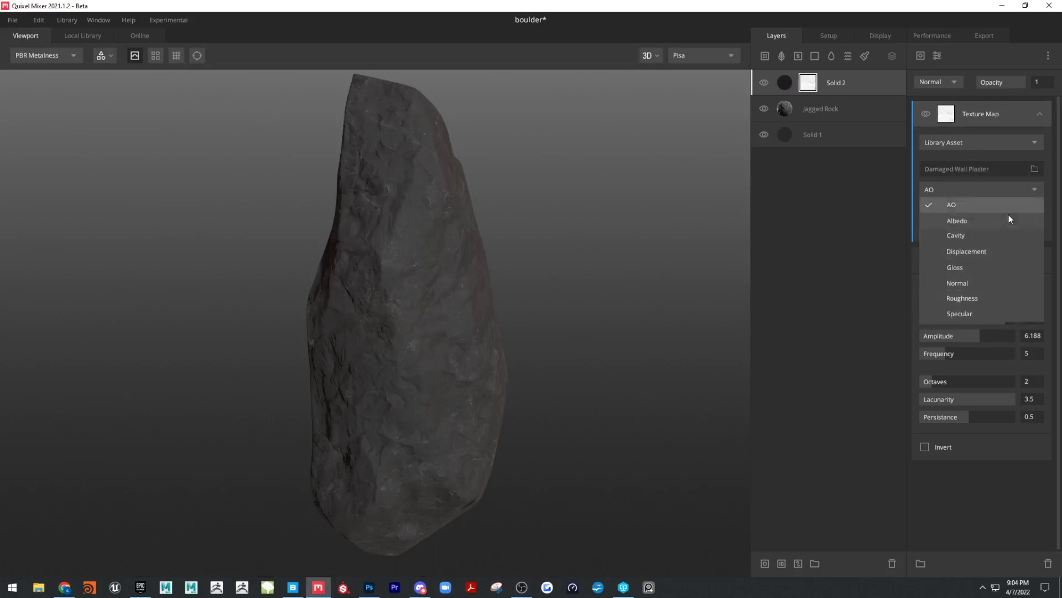
left_click(937, 220)
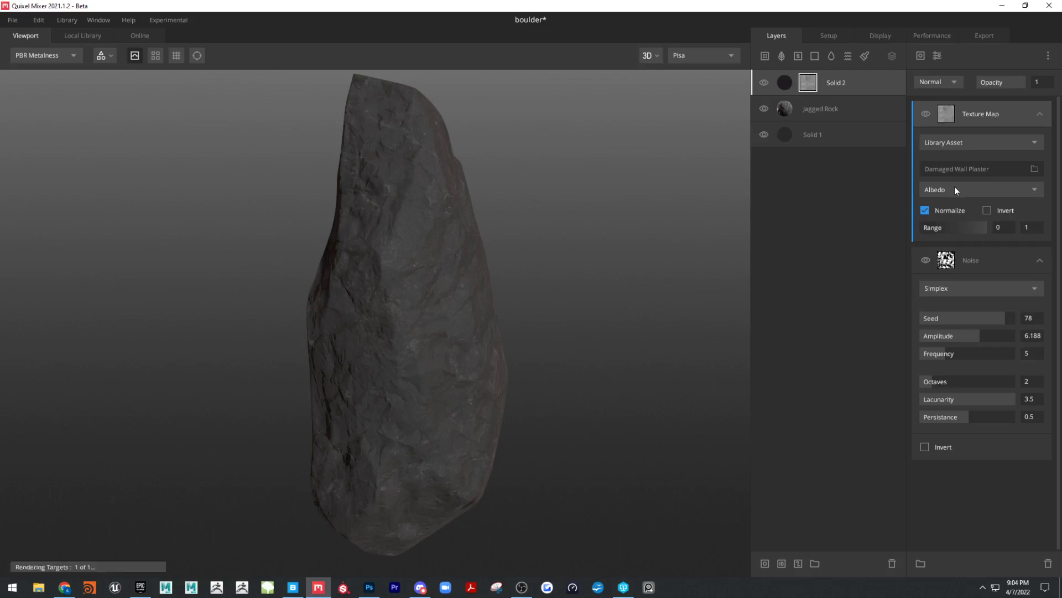
left_click(954, 187)
left_click(961, 251)
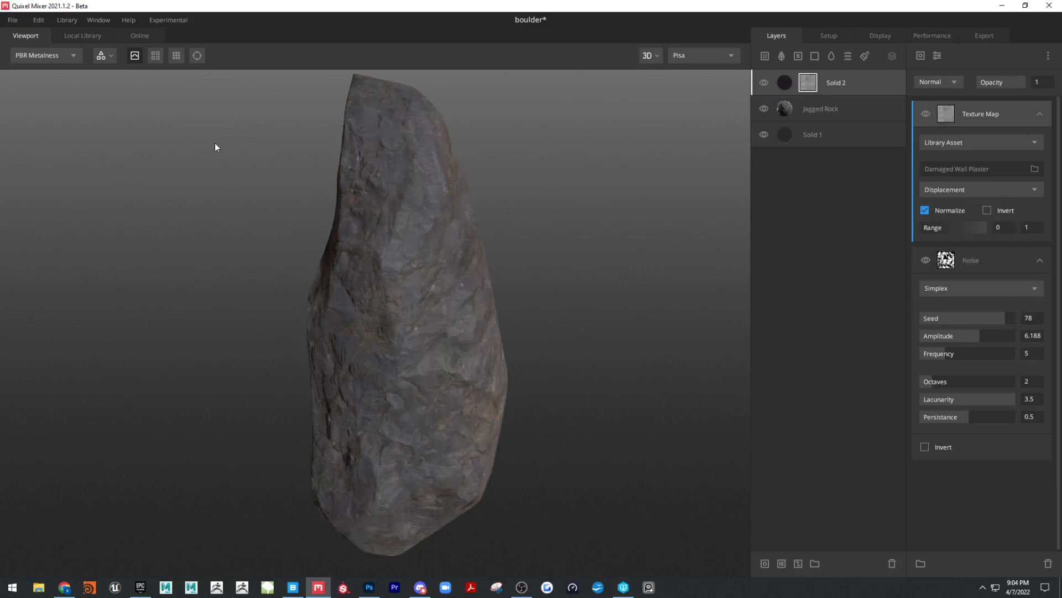
left_click(34, 52)
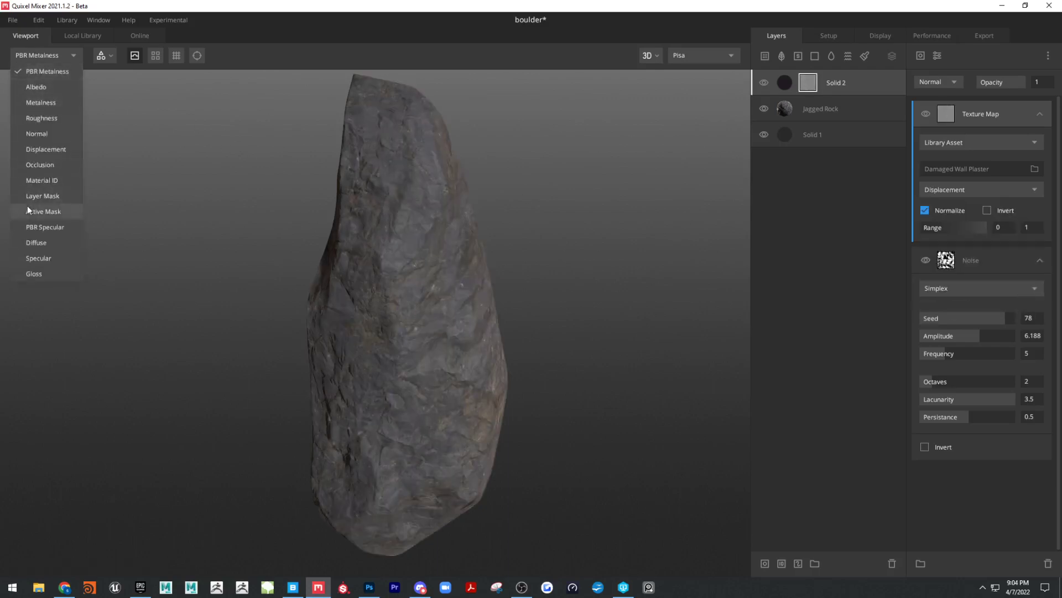
left_click(28, 205)
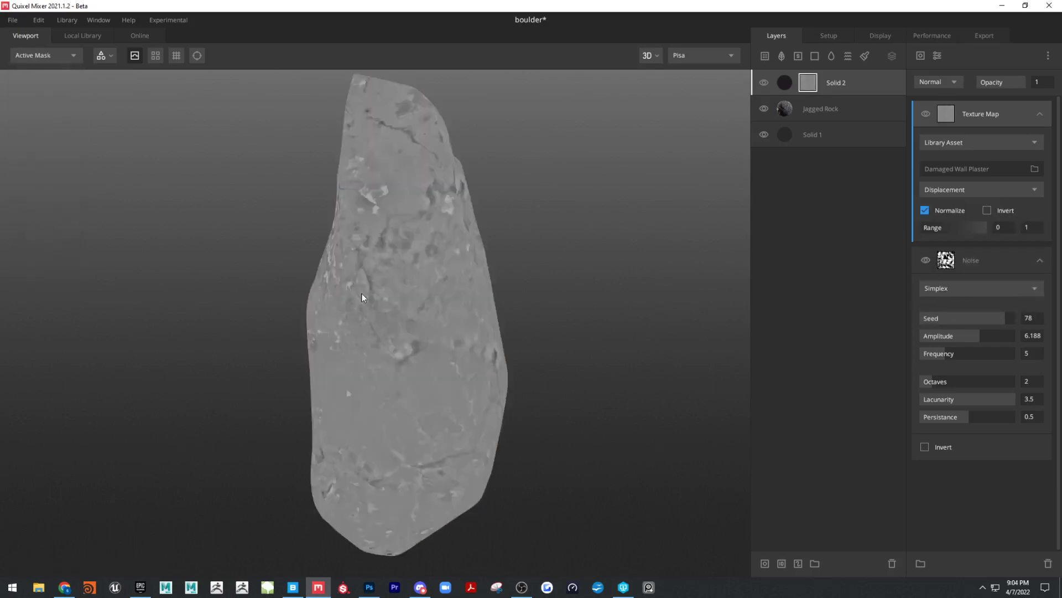
Step: Compare the plaster's Normal, Specular and Cavity maps as mask sources, then return to Displacement
left_click(962, 190)
left_click(974, 283)
left_click(958, 191)
left_click(964, 308)
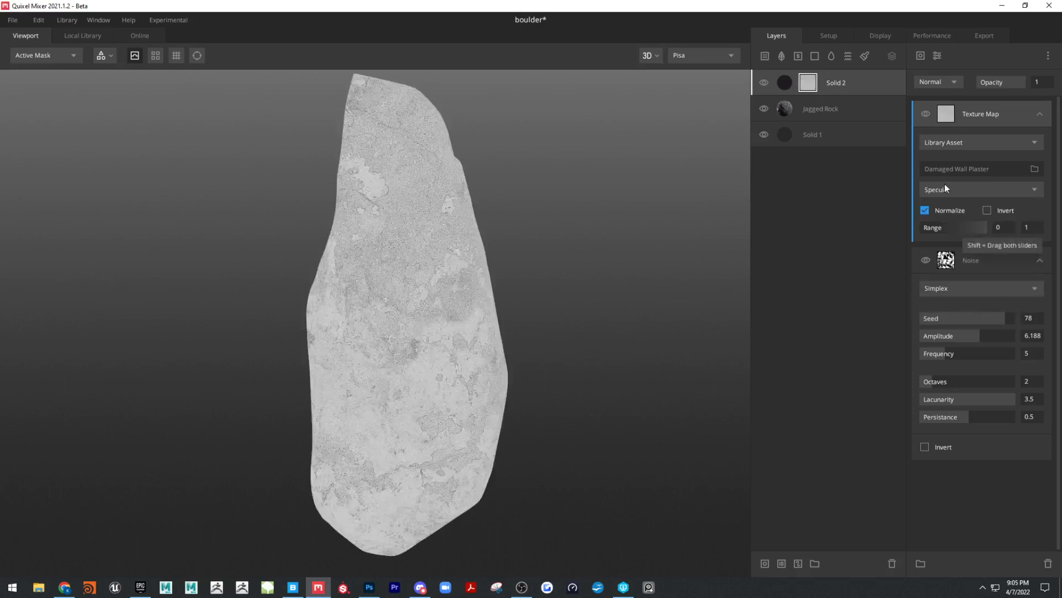
left_click(945, 188)
left_click(953, 234)
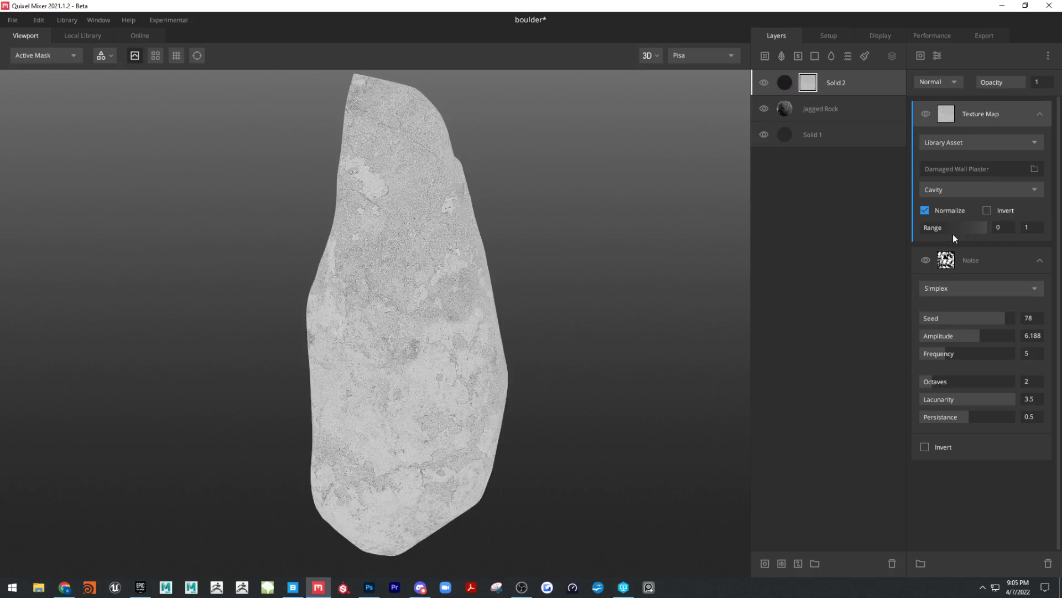
left_click(958, 190)
left_click(964, 249)
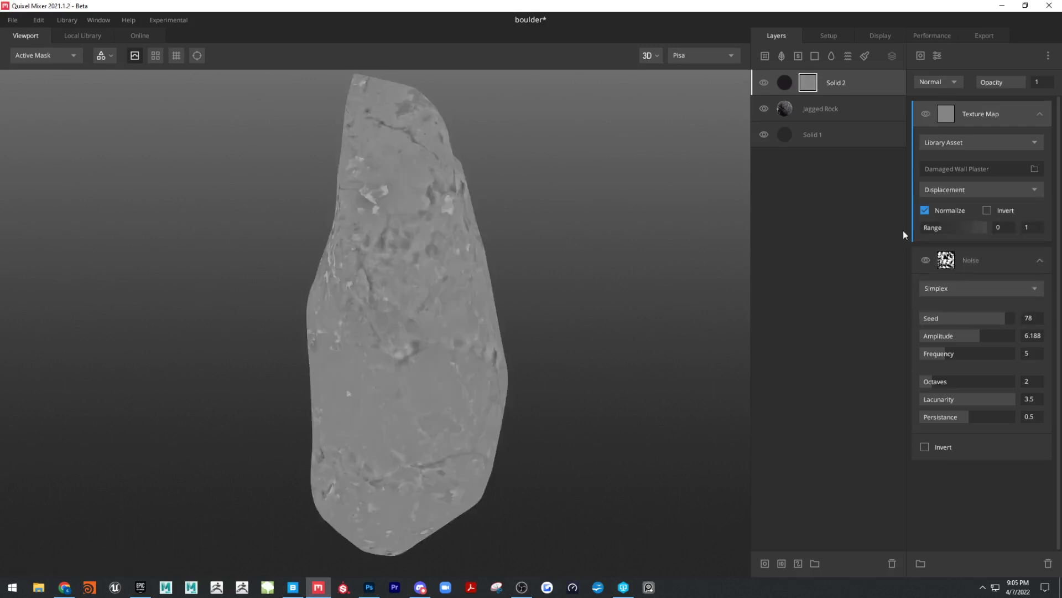
Step: Narrow the texture map's range to about 0.413–0.73 and set its blend mode to Multiply
left_click_drag(922, 228, 948, 222)
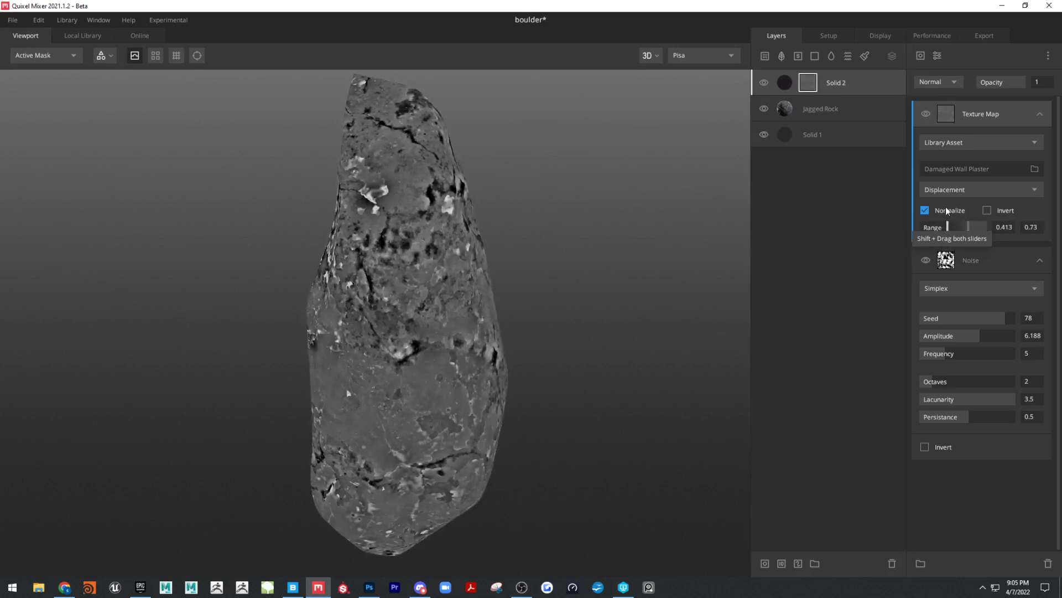
left_click(929, 81)
left_click(940, 142)
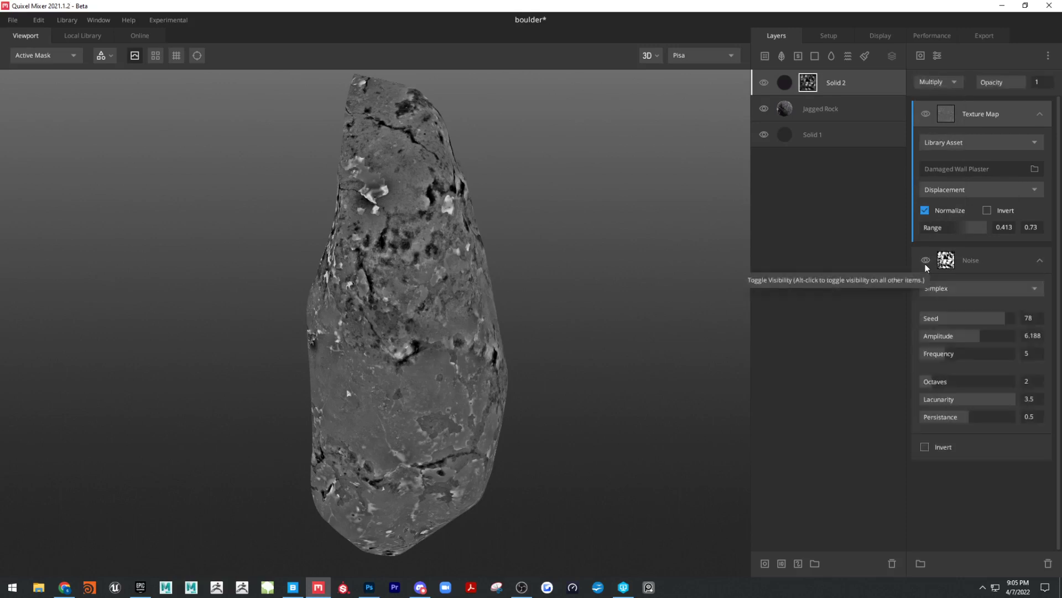
Step: Hide the texture map component and select the noise component to inspect its mask on its own
left_click(926, 114)
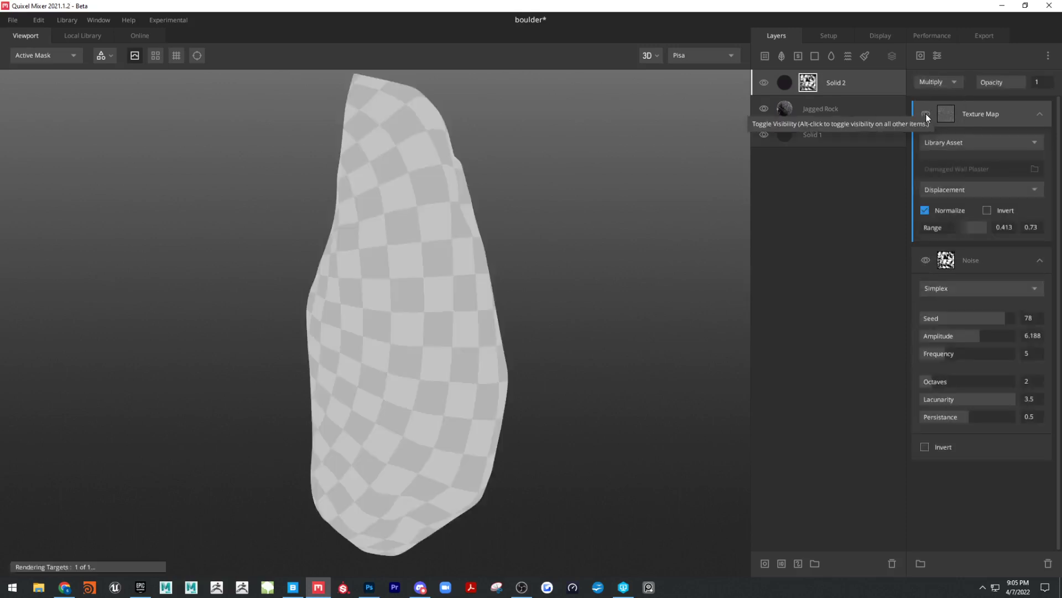
left_click(925, 115)
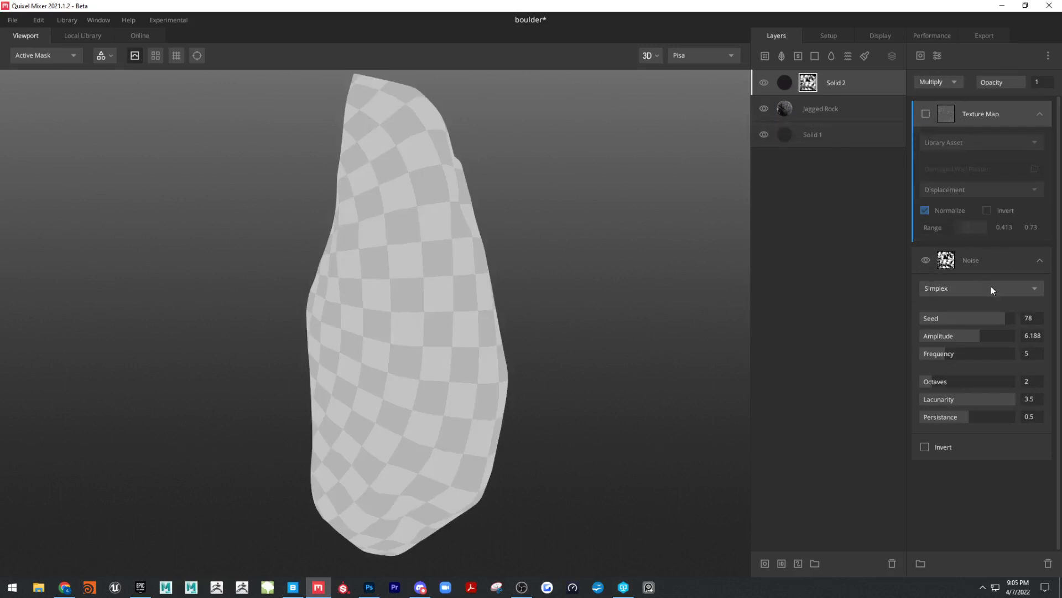
left_click(994, 266)
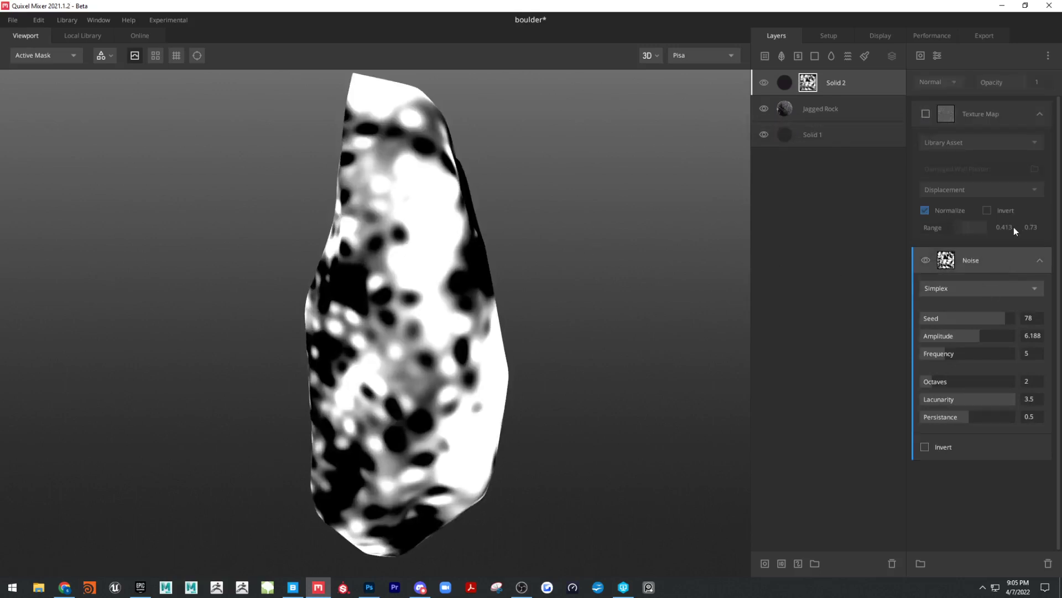
Step: Change the texture map's blend mode to Overlay and turn its visibility back on
left_click(978, 112)
left_click(935, 83)
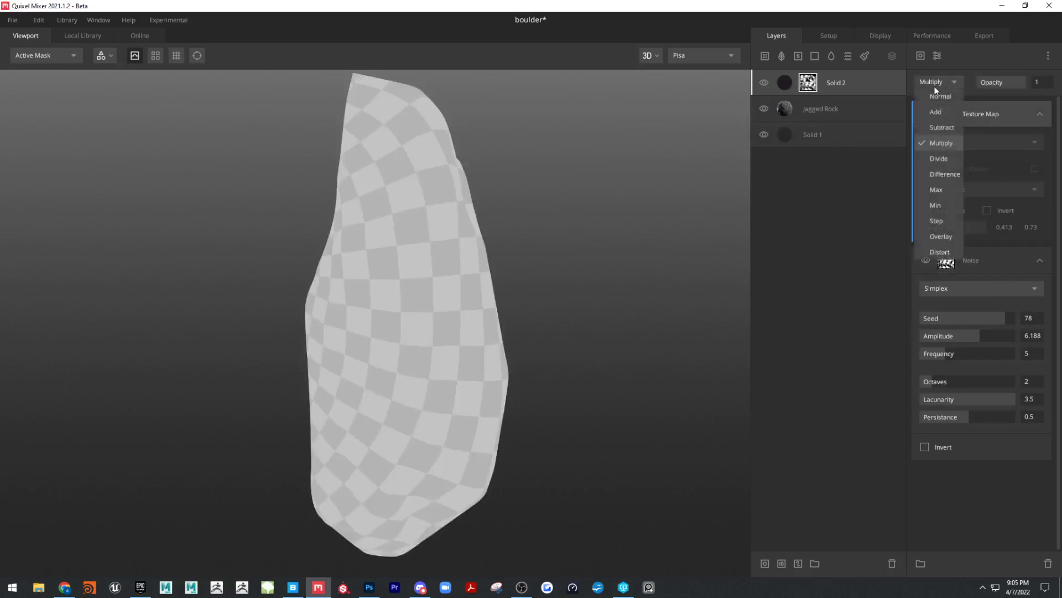
left_click(937, 235)
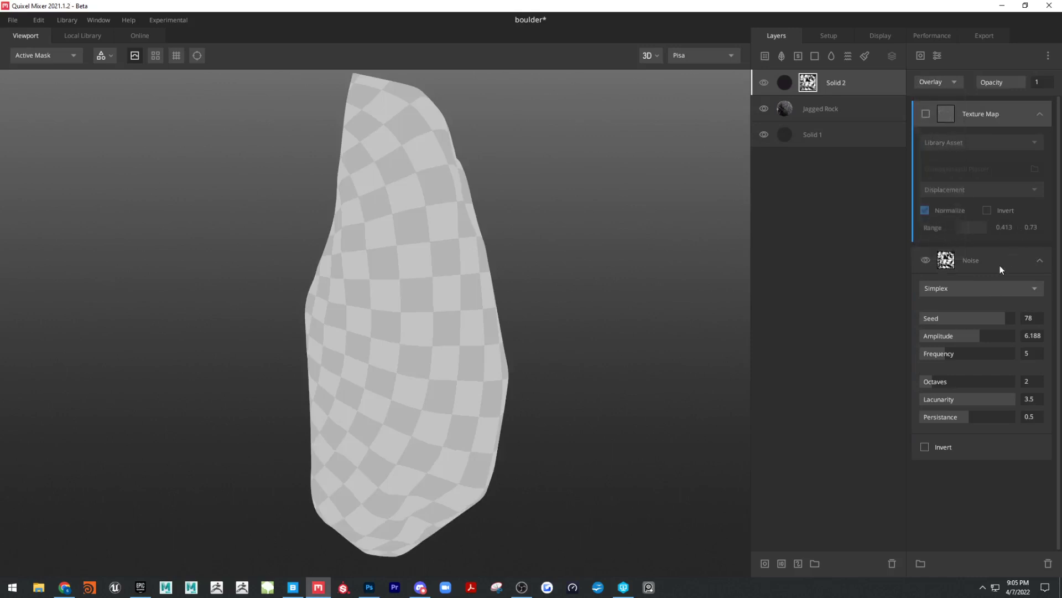
left_click(927, 114)
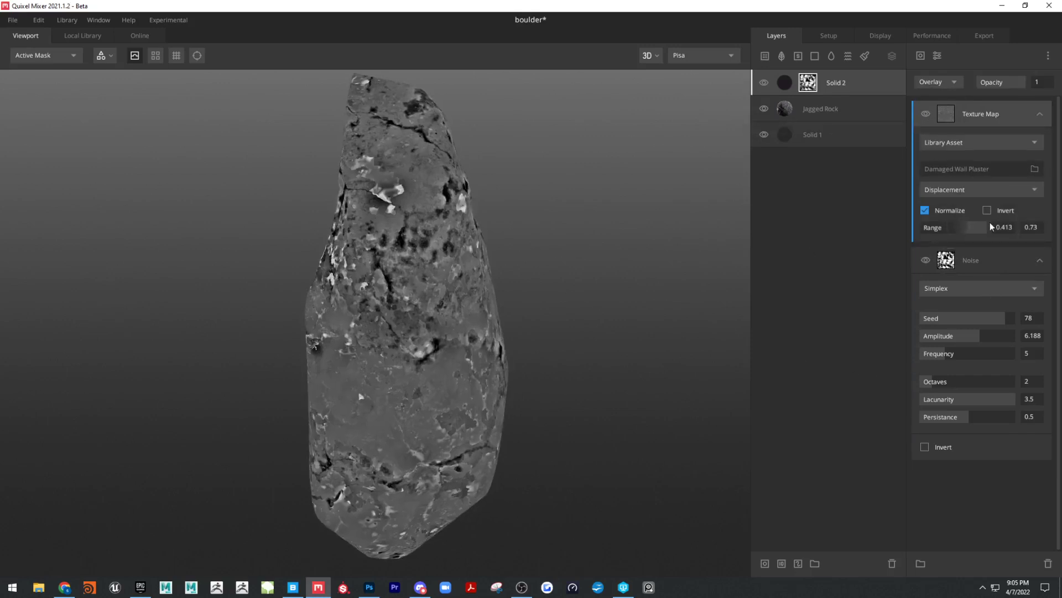
Step: Toggle the texture map and noise components off and on to compare them, and select the noise component
left_click(921, 115)
left_click(922, 115)
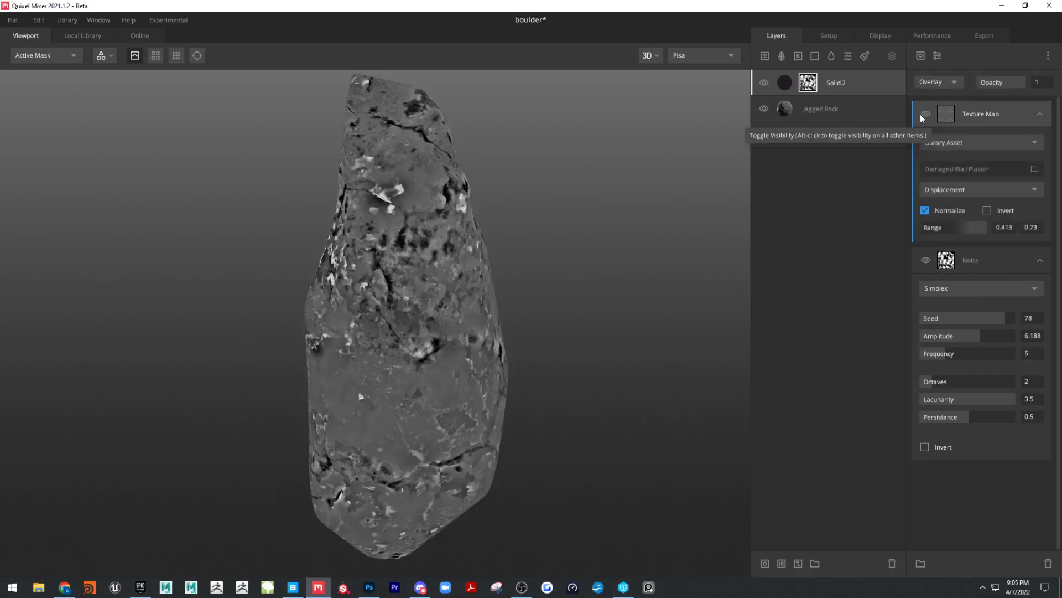
left_click(925, 262)
left_click(926, 262)
left_click(963, 269)
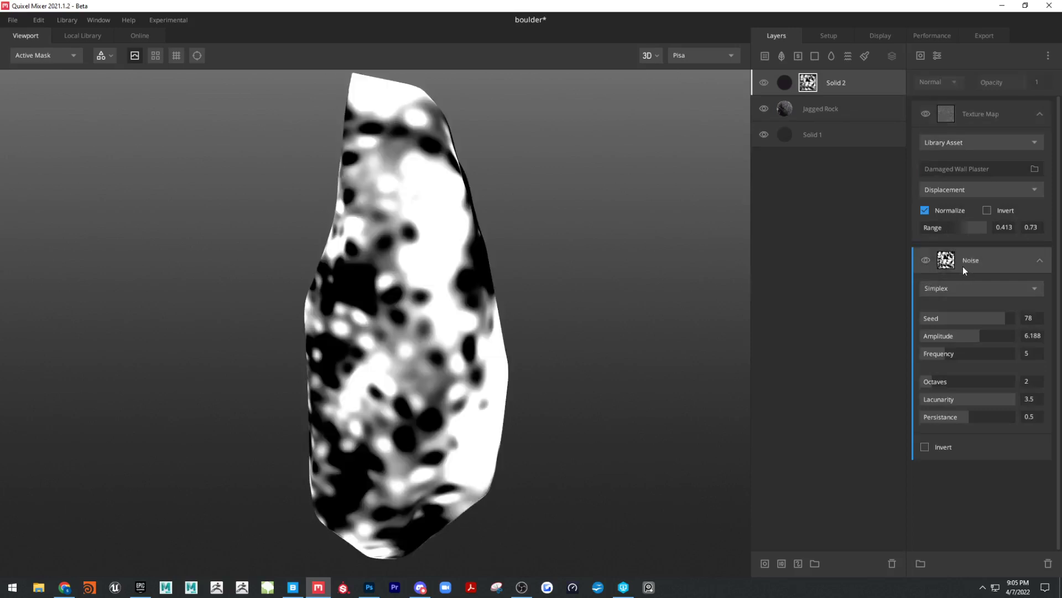
Step: Try Subtract and Multiply blending on the texture map component, and widen its range to 0.087–1
left_click(1015, 112)
left_click(951, 81)
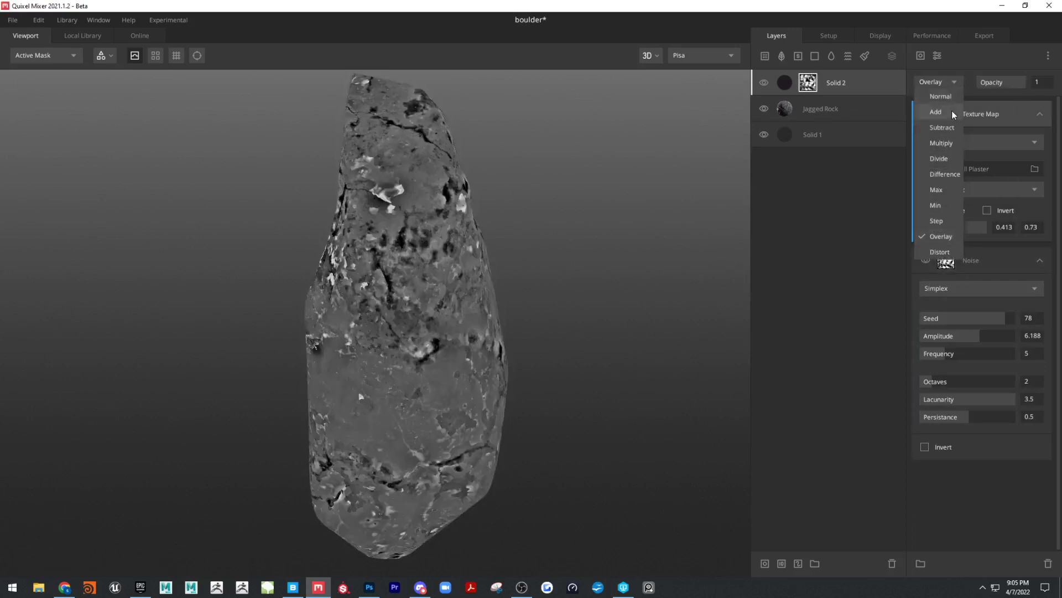
left_click(950, 125)
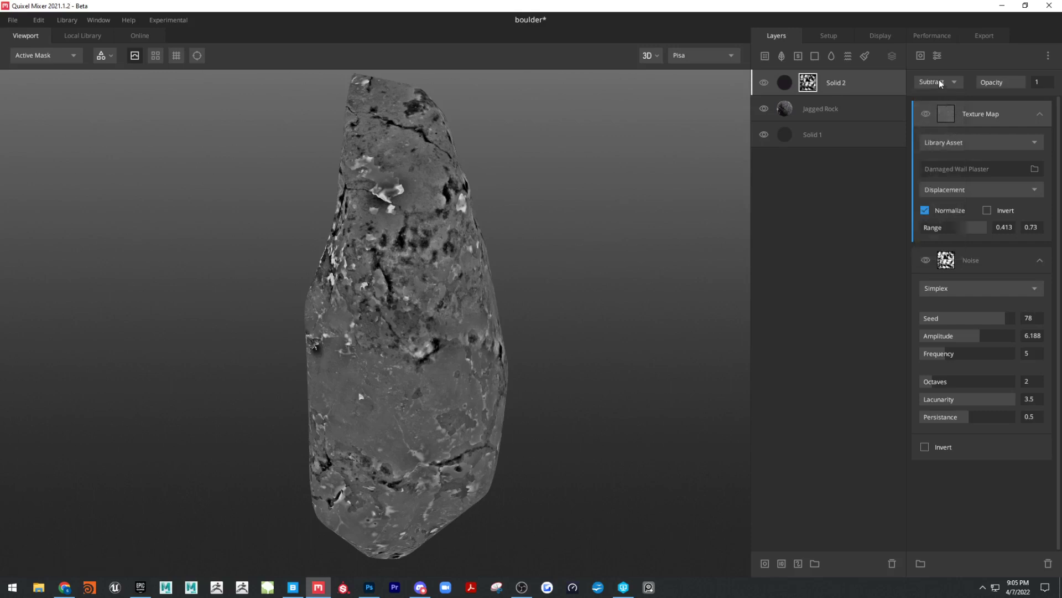
left_click(939, 81)
left_click(935, 139)
left_click(926, 84)
left_click(927, 84)
left_click_drag(953, 228, 997, 227)
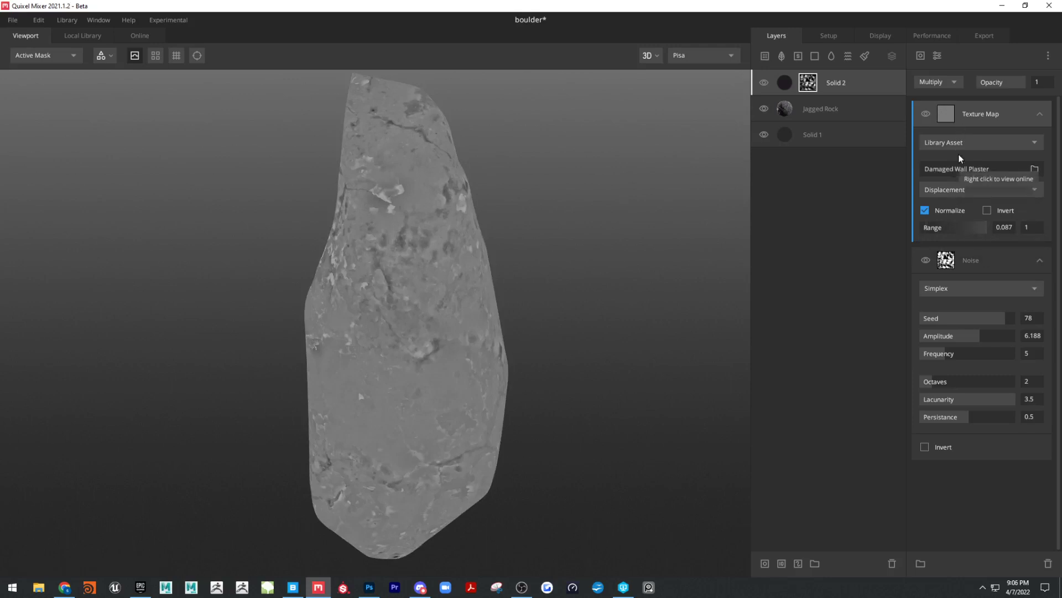
Step: Compare the mask with the texture map component hidden and shown, and delete that component
left_click(926, 115)
left_click(926, 115)
left_click(926, 115)
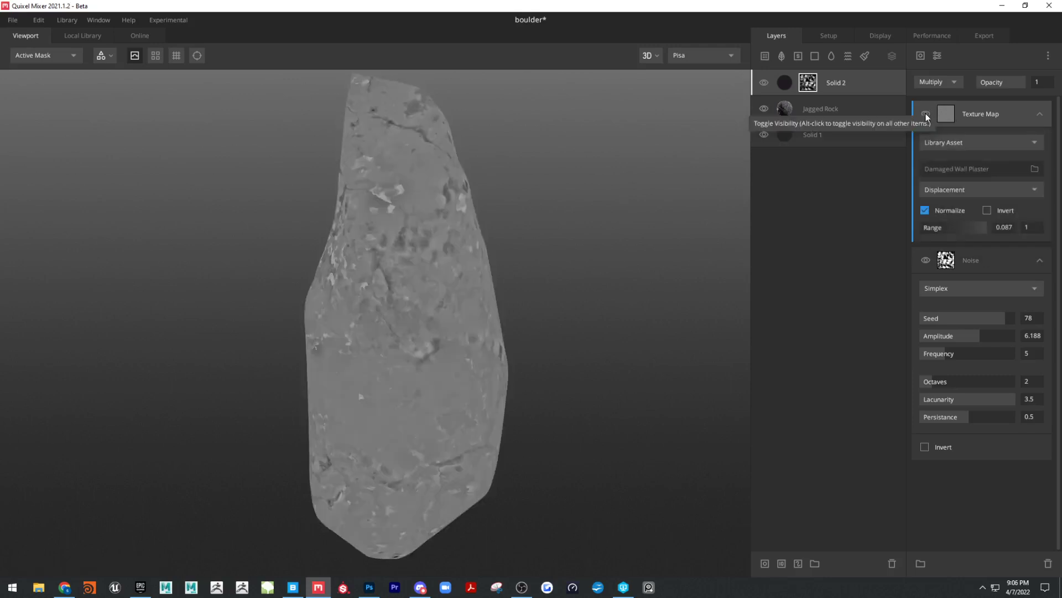
key("Delete")
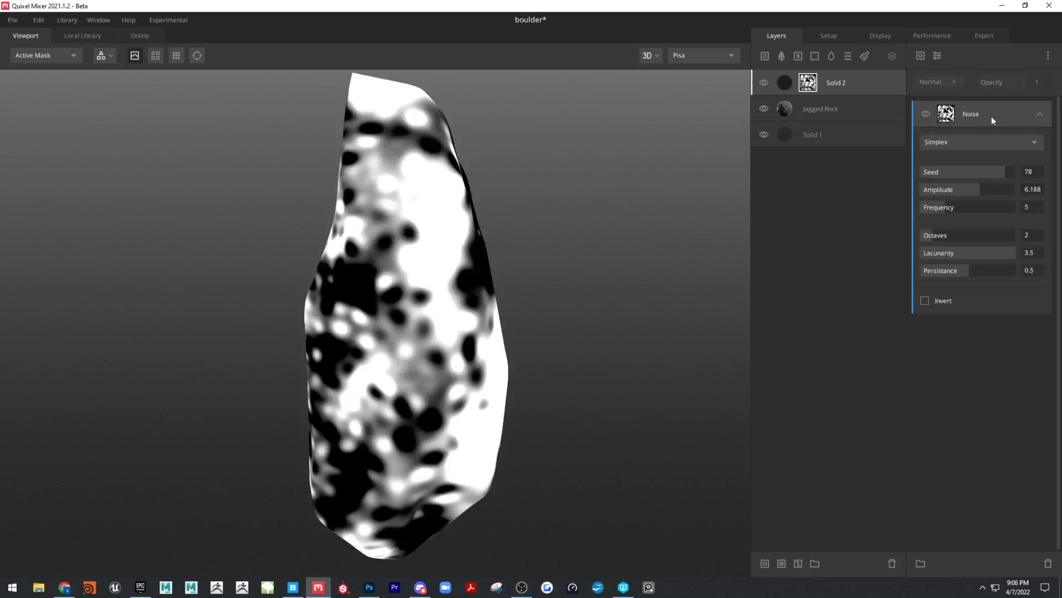
Step: Add a Perlin noise mask component in Multiply mode with amplitude about 6.243 and frequency about 7.293
left_click(921, 56)
mouse_move(956, 105)
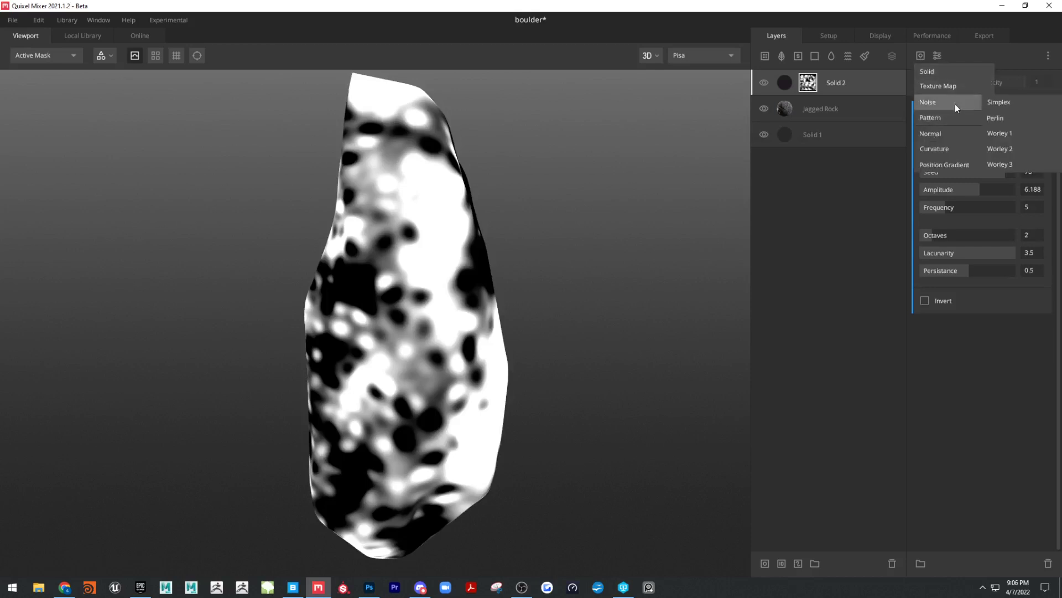
left_click(1015, 111)
left_click(933, 81)
left_click(941, 143)
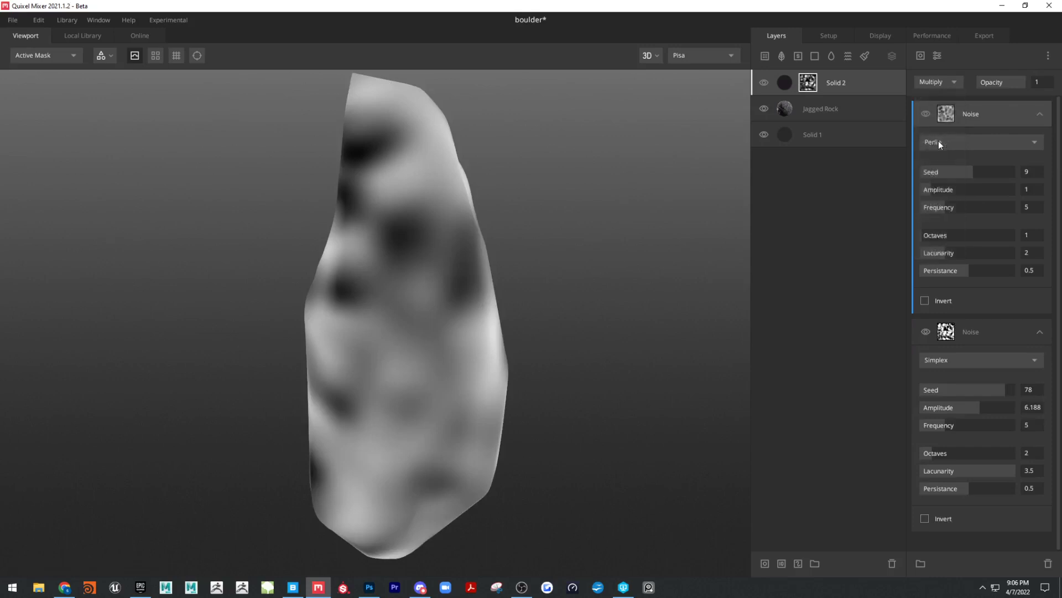
left_click_drag(944, 189, 978, 189)
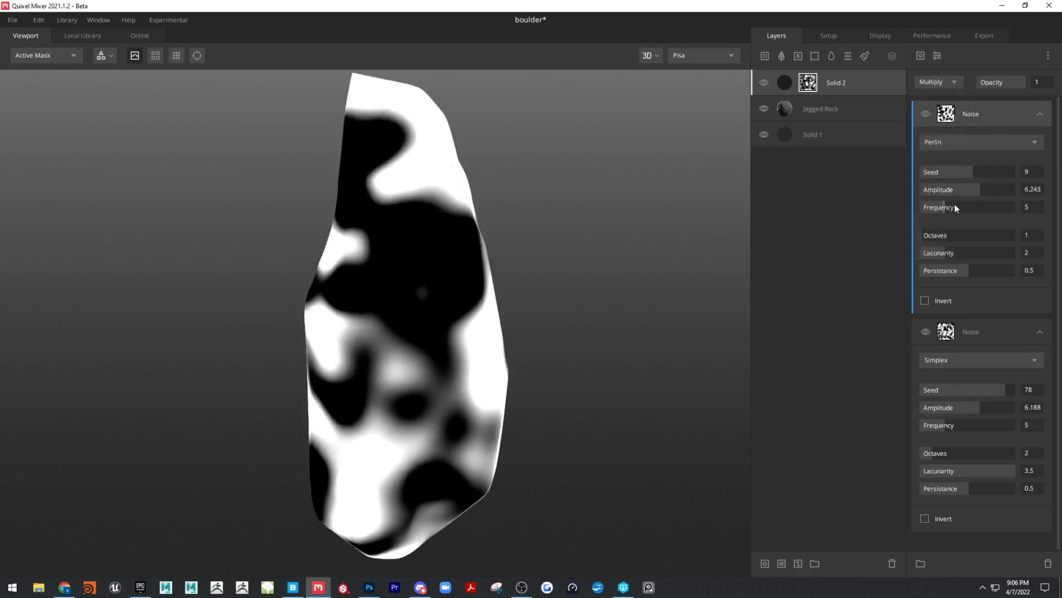
left_click(955, 205)
Step: Toggle the Perlin noise component and the Solid 2 layer off and on to examine the mask around the boulder
left_click(922, 114)
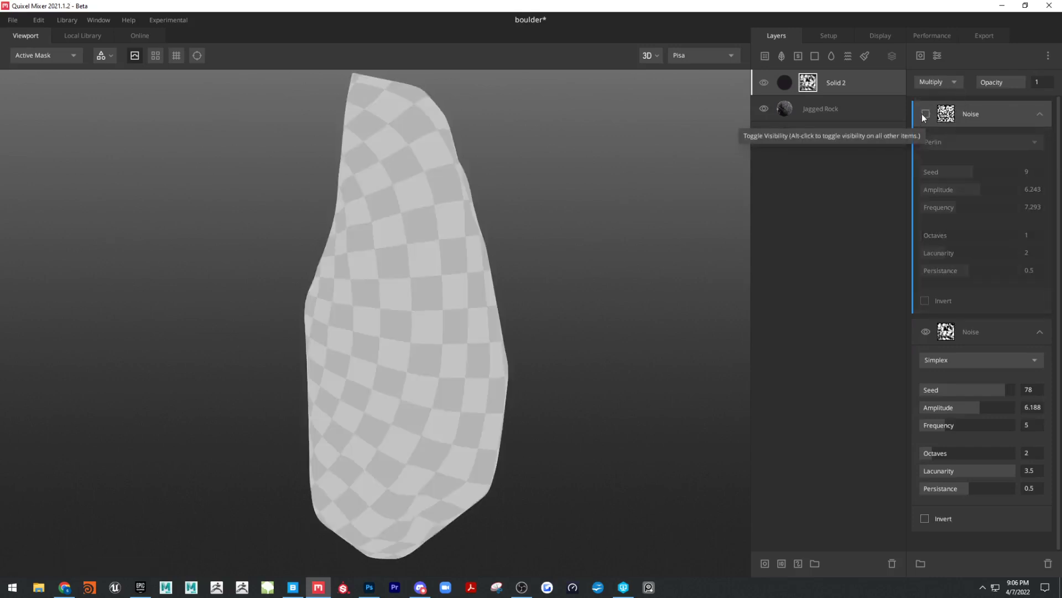
left_click_drag(401, 249, 645, 216)
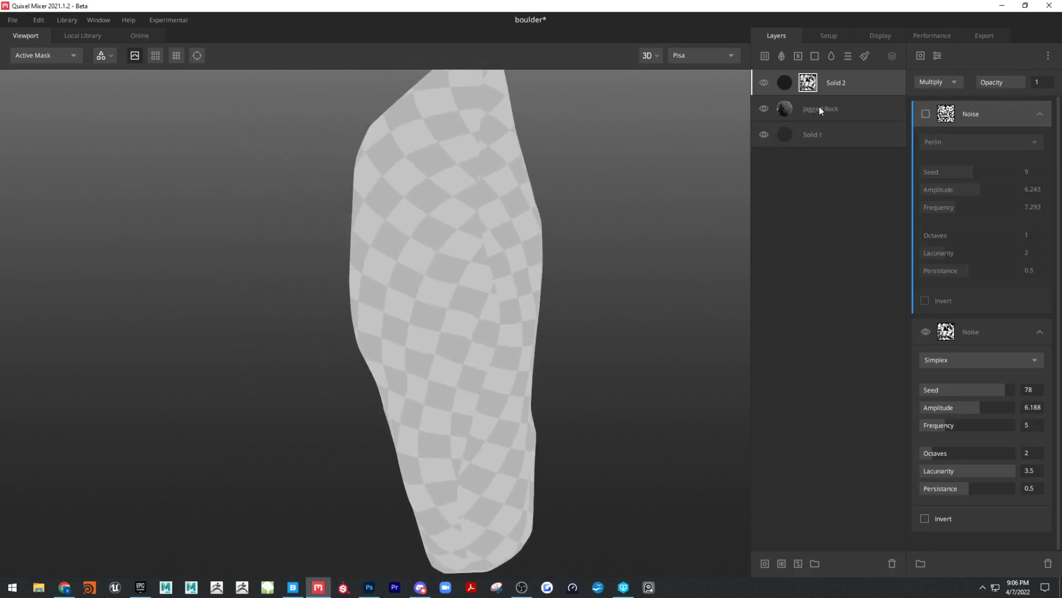
left_click(769, 81)
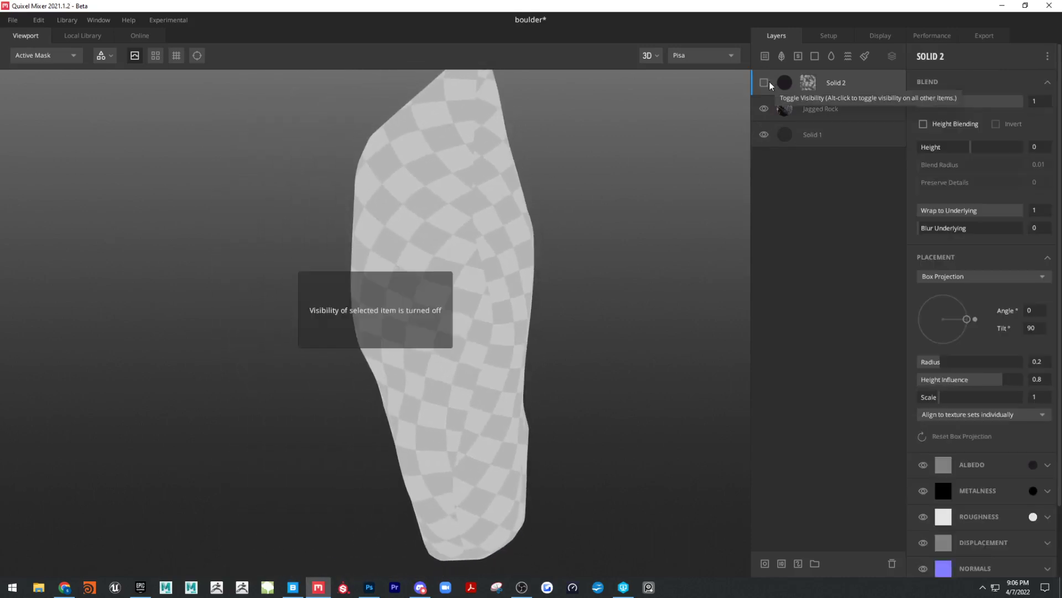
left_click_drag(676, 216, 451, 249)
middle_click_drag(451, 248, 510, 241)
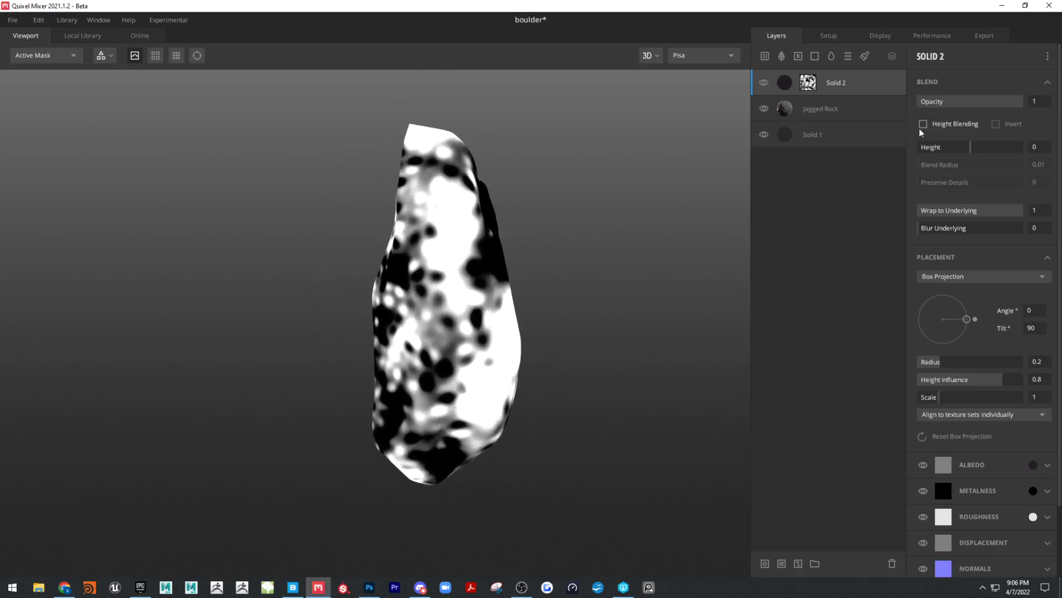
left_click(763, 82)
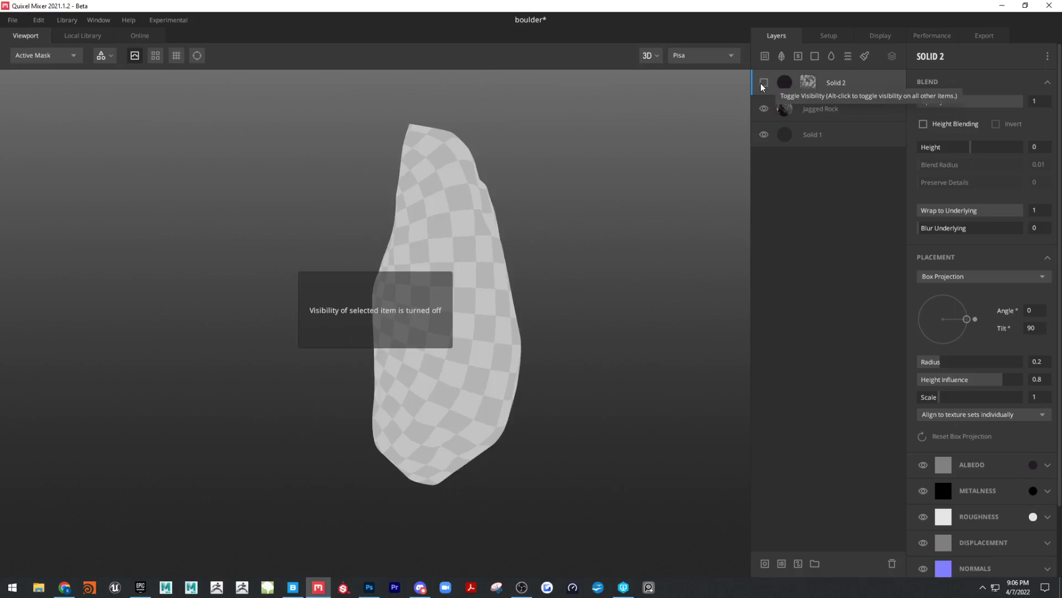
left_click_drag(503, 198, 592, 196)
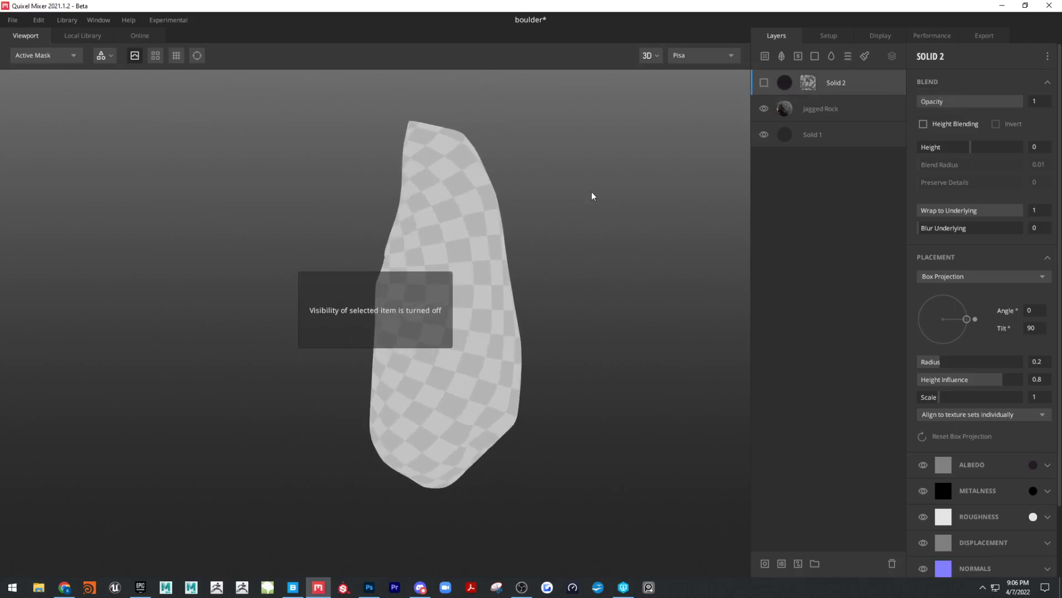
left_click(764, 82)
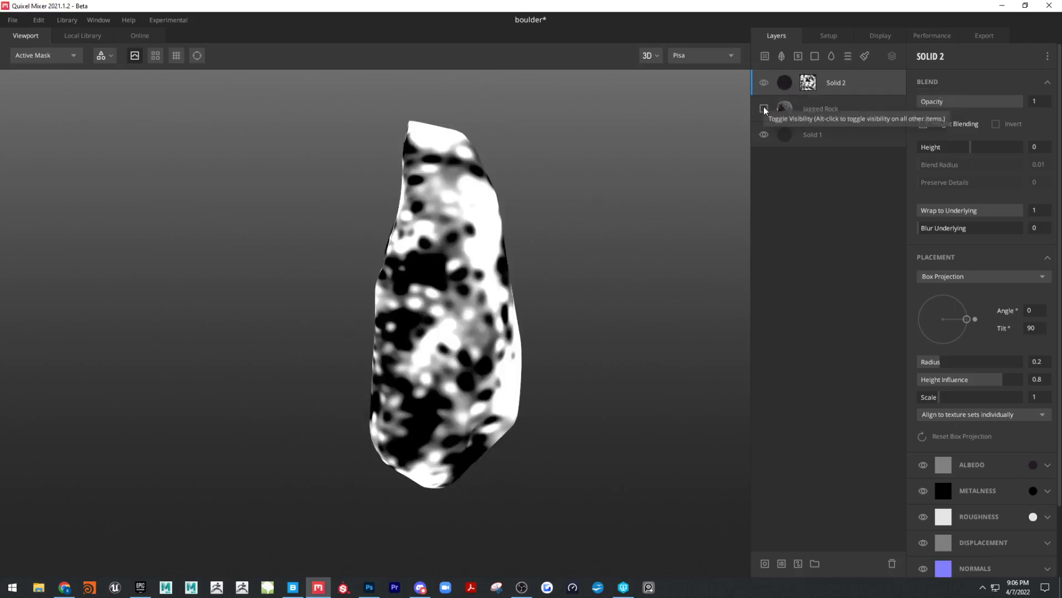
Step: Change the viewport display from the active mask to PBR Metalness and examine the boulder's surface
left_click(62, 56)
left_click(62, 71)
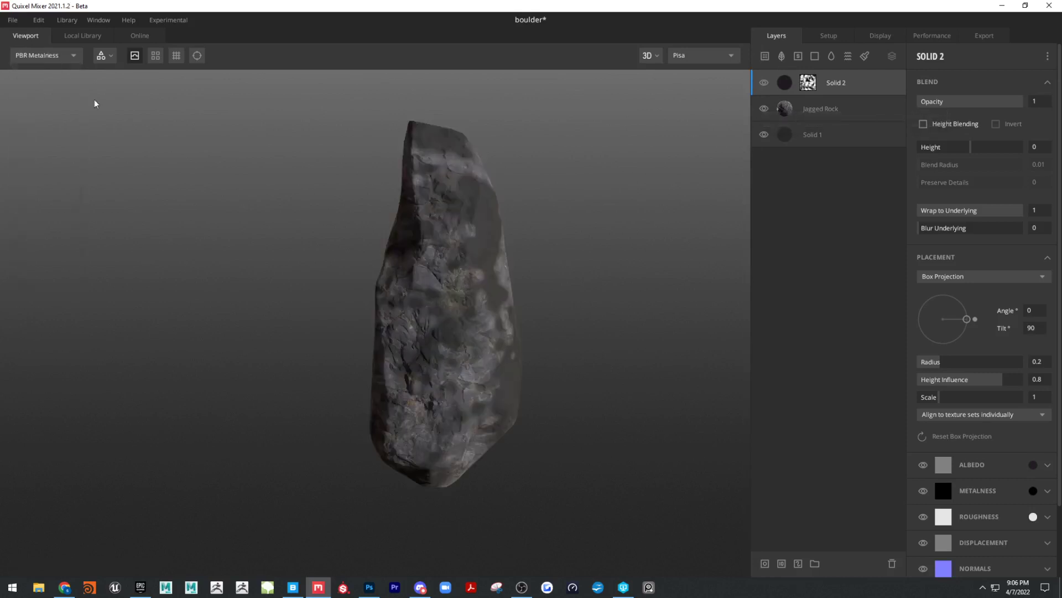
mouse_move(618, 244)
left_mouse_down()
mouse_move(441, 214)
mouse_move(607, 235)
left_mouse_up()
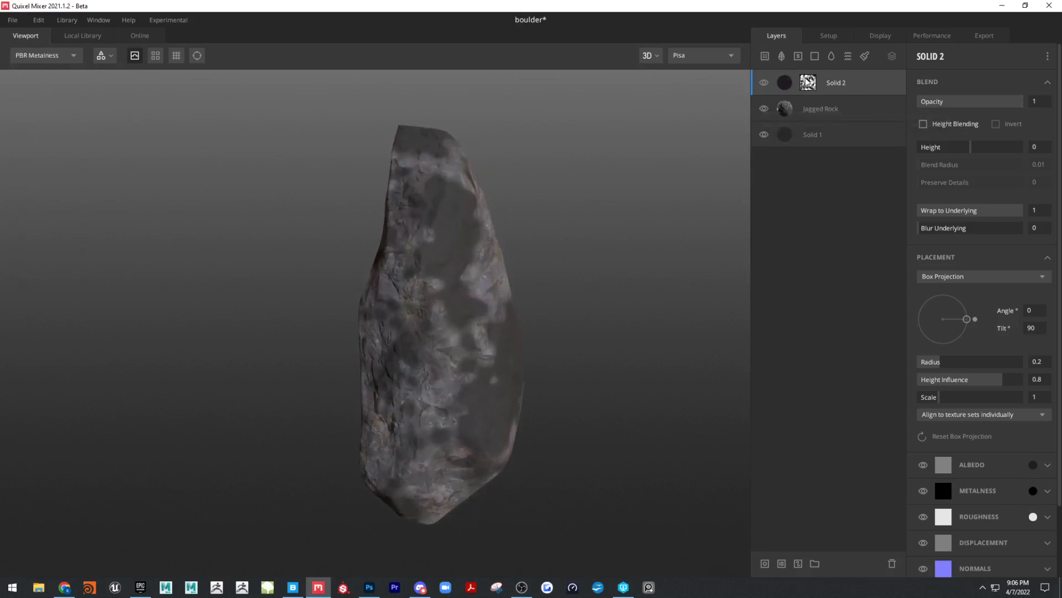
Step: Open Solid 2's mask and compare the boulder with the Perlin noise component hidden and shown
left_click(808, 83)
left_click(928, 112)
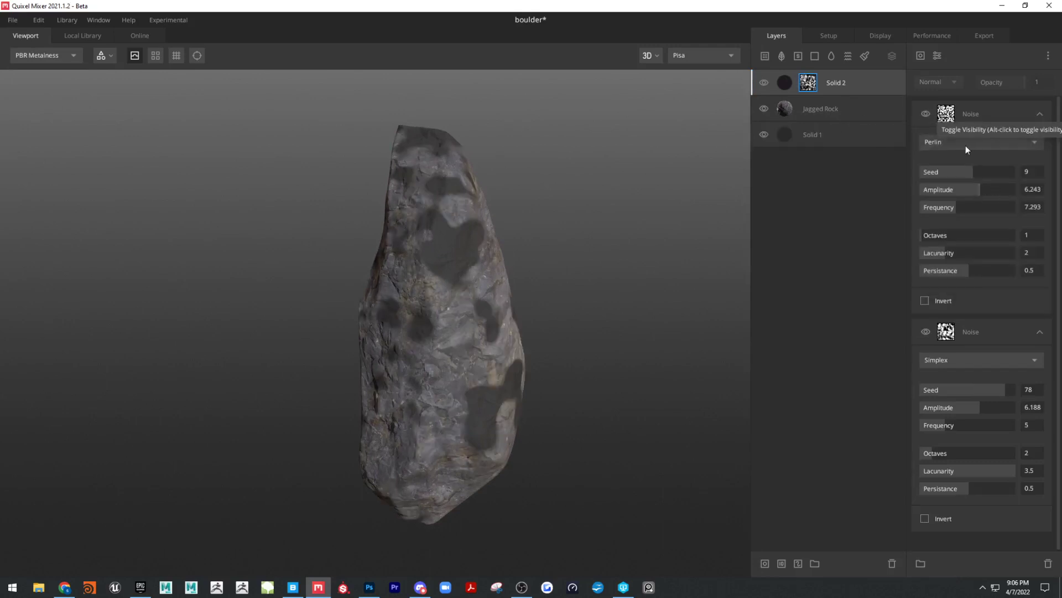
left_click(928, 113)
left_click(928, 113)
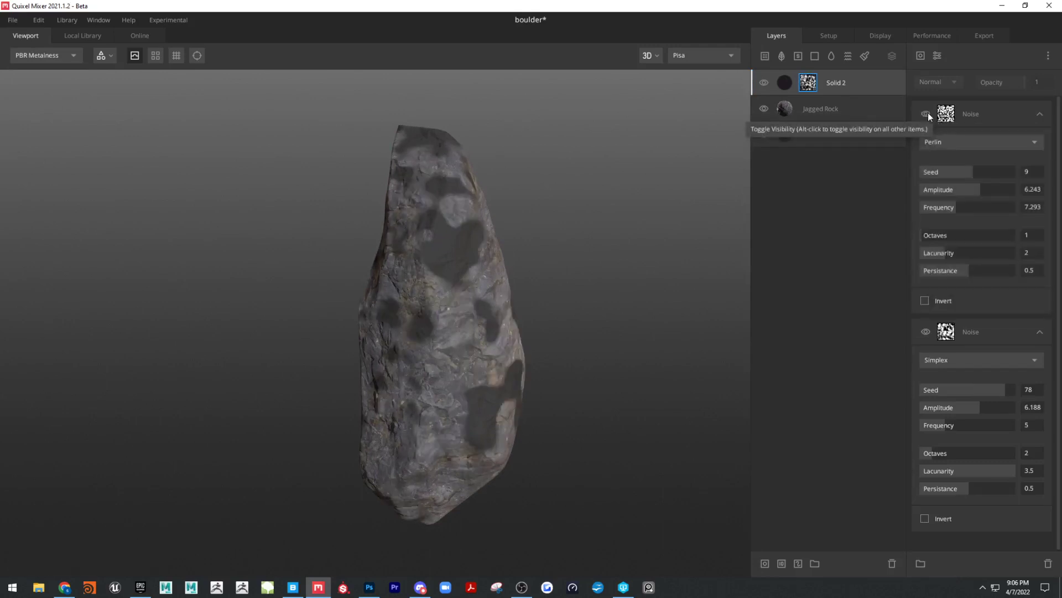
left_click(928, 113)
left_click(928, 112)
Step: Raise the Perlin noise component's frequency to about 16.24 and compare its effect on the boulder
left_click_drag(958, 207, 997, 203)
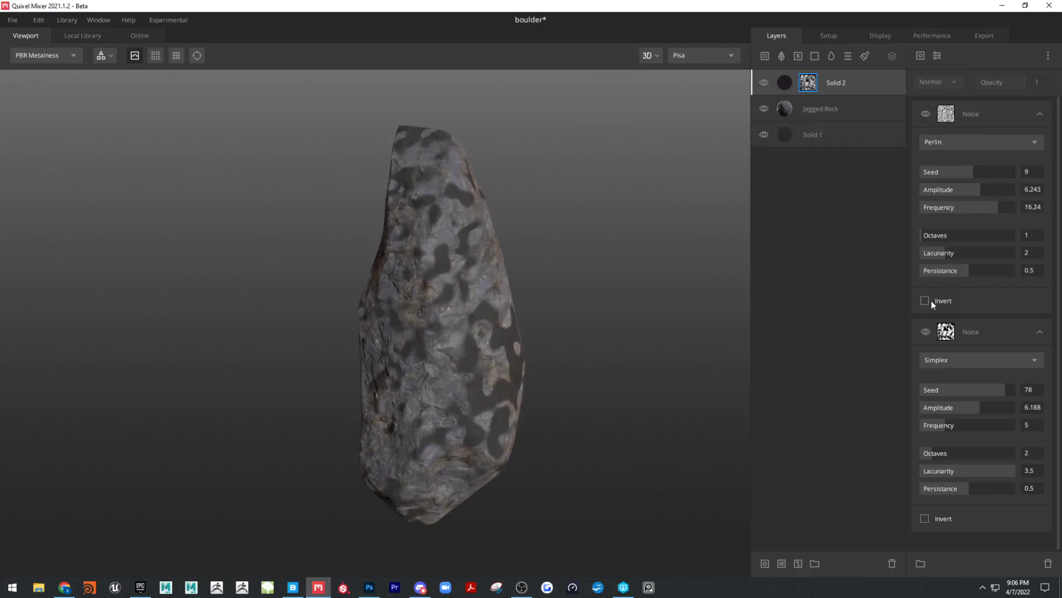
left_click(923, 113)
left_click(923, 114)
Step: Change the upper noise component's type to Worley 2 and check the pattern on the boulder
left_click(990, 116)
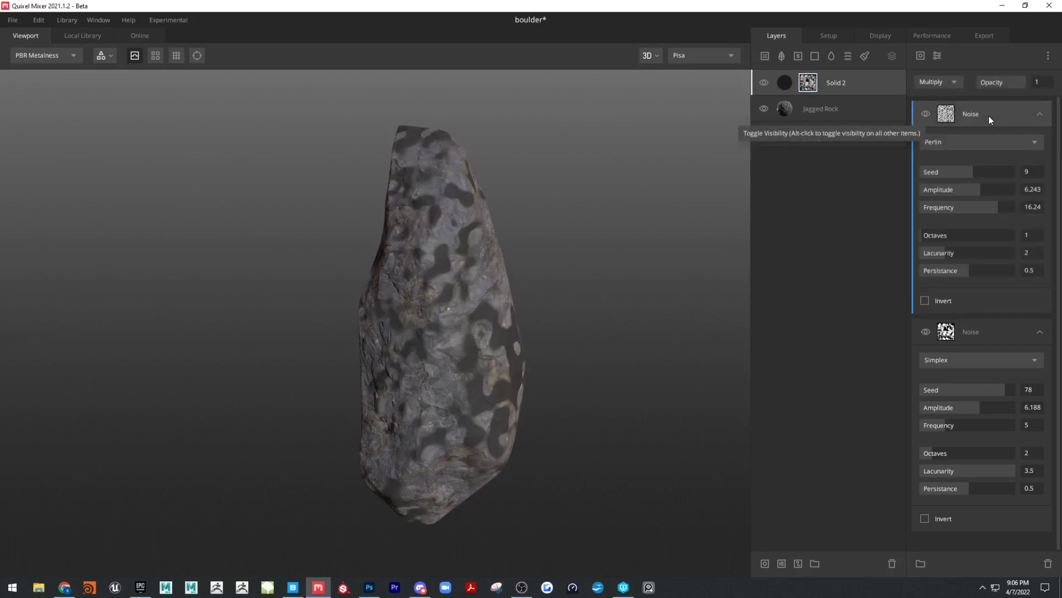
left_click(951, 139)
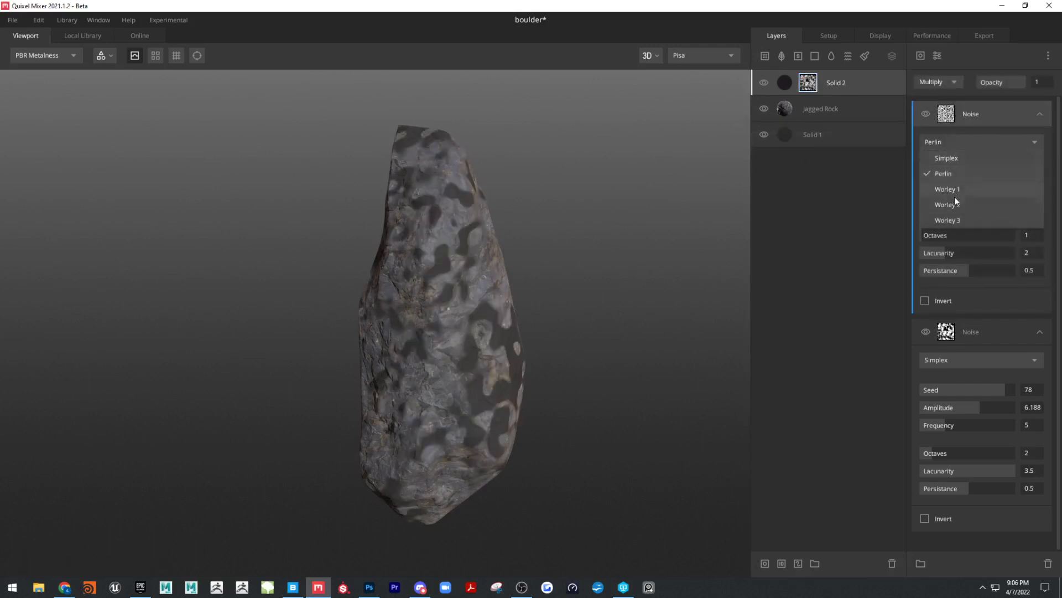
left_click(954, 199)
left_click_drag(631, 215, 694, 234, "alt")
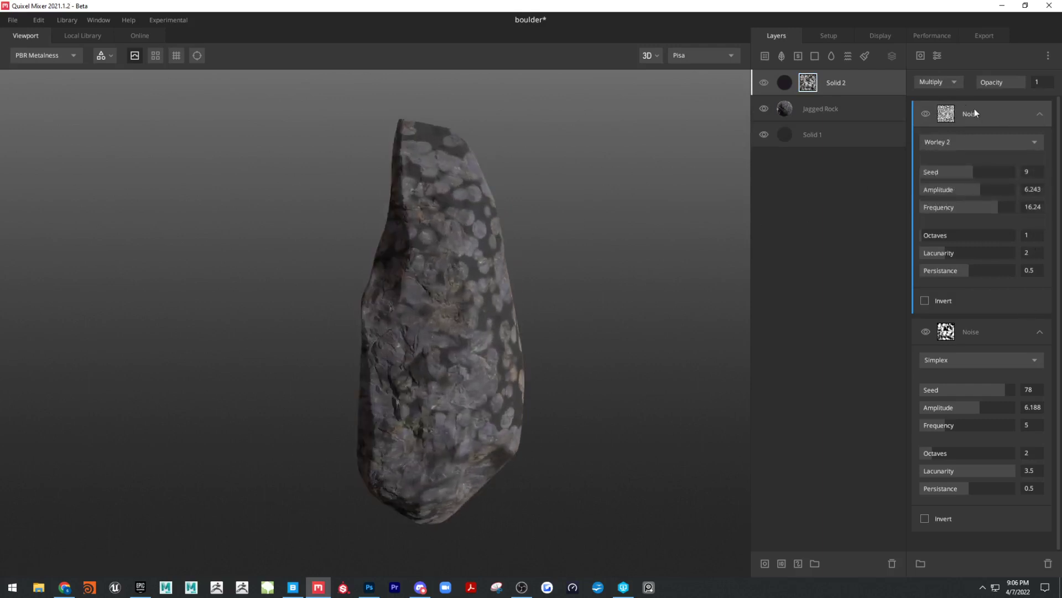
Step: Add a texture map component to Solid 2's mask, using the Damaged Wall Plaster library asset as its source
left_click(914, 55)
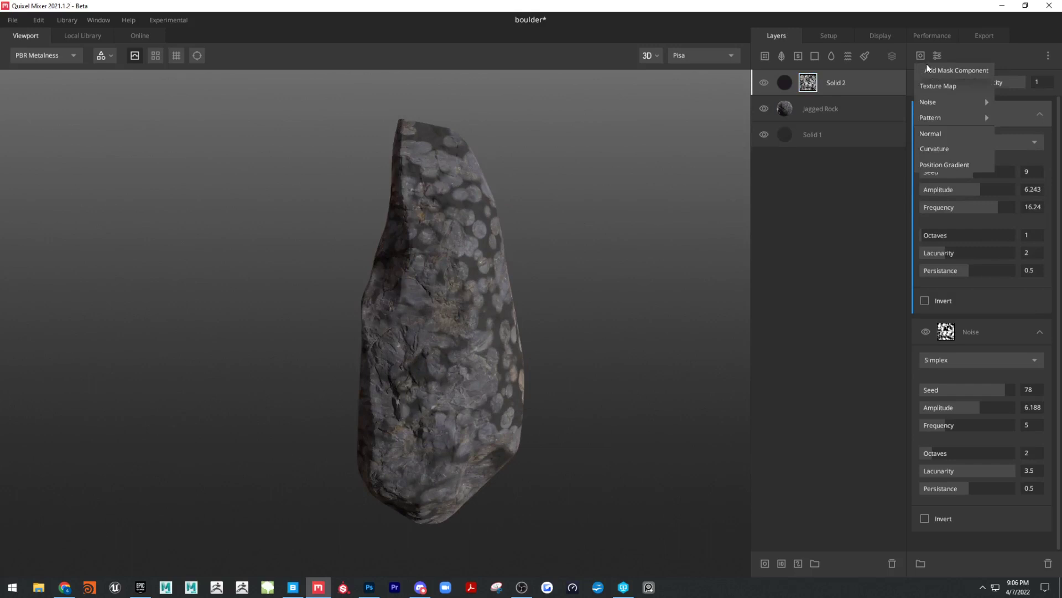
left_click(951, 85)
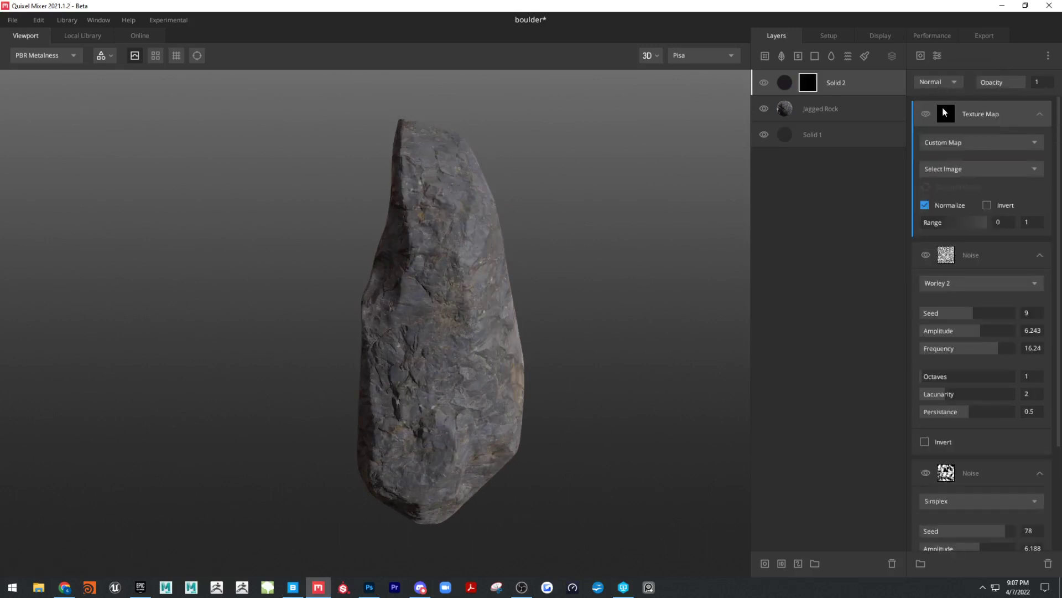
left_click(944, 172)
left_click(947, 146)
left_click(948, 146)
left_click(947, 190)
left_click(949, 170)
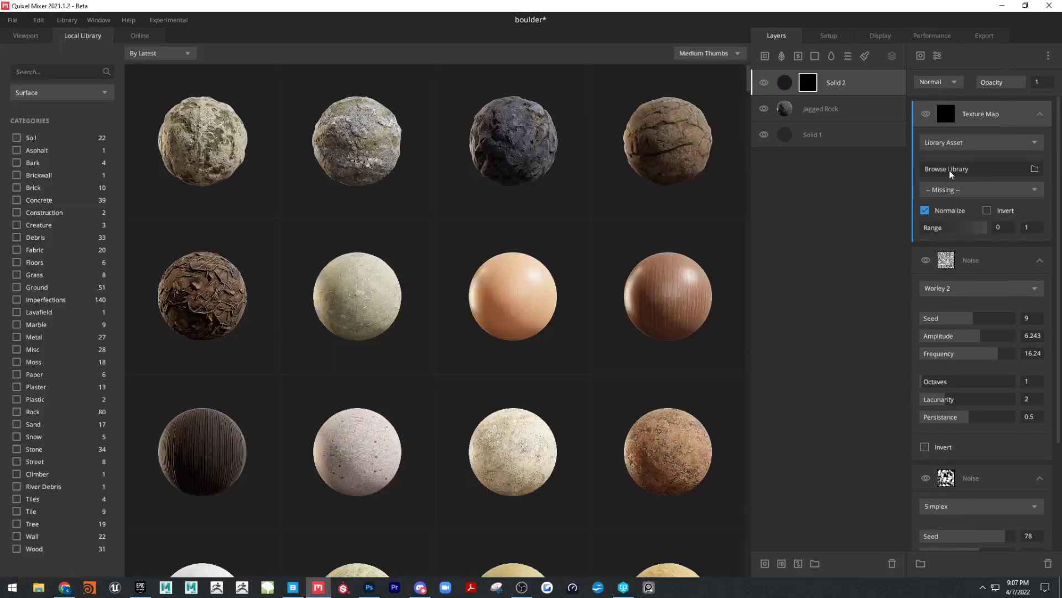
left_click(511, 469)
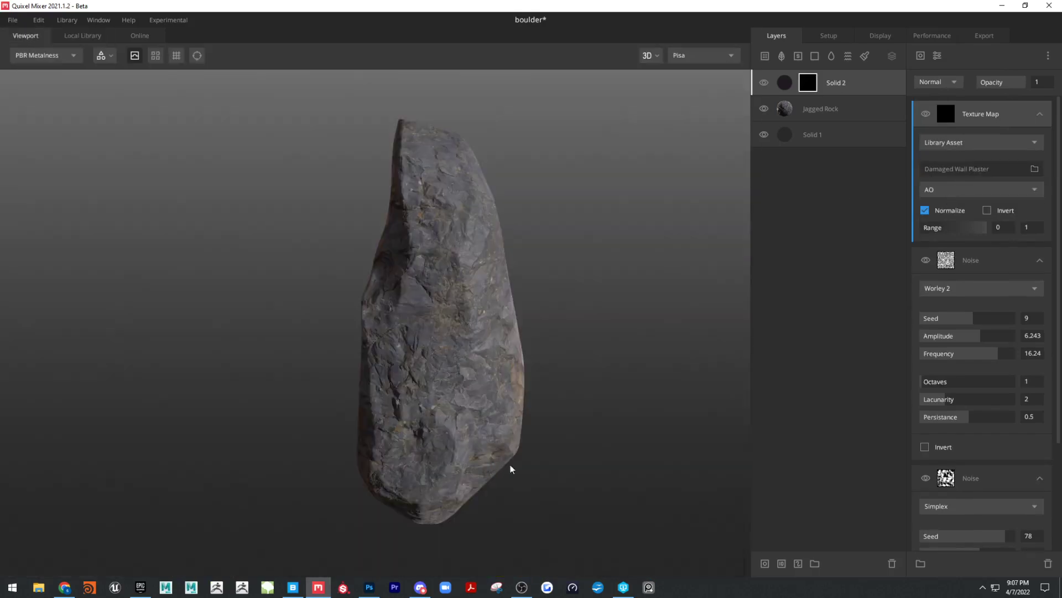
Step: Set the texture map to the plaster's Displacement channel and its blend mode to Multiply
left_click(968, 189)
left_click(959, 248)
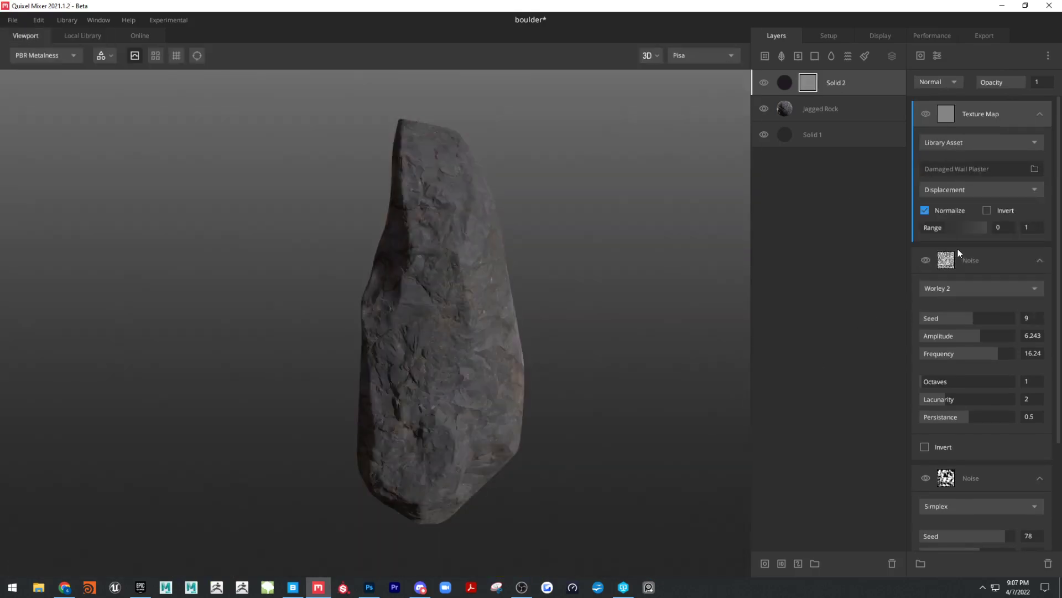
left_click(929, 83)
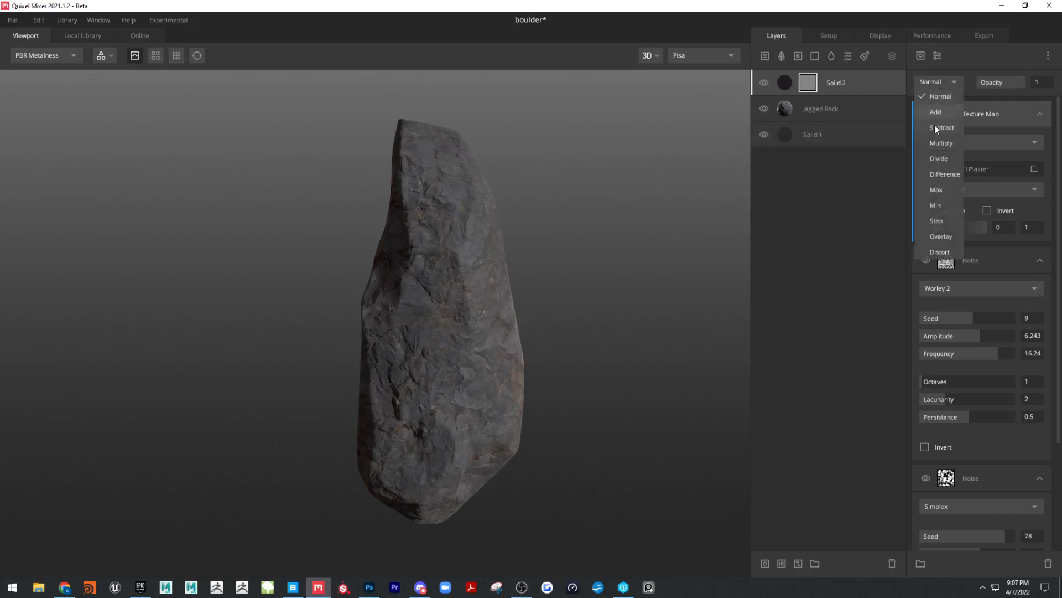
left_click(937, 143)
Step: Examine the masked pattern up close on the boulder, keeping Displacement as the texture map's channel
left_click_drag(598, 223, 494, 227)
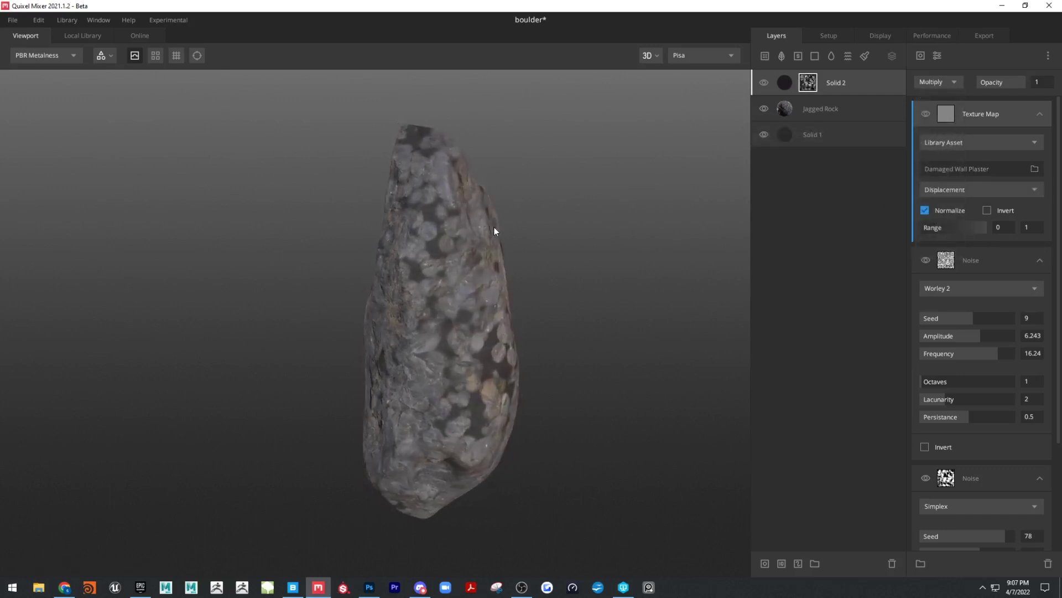
right_click_drag(477, 187, 636, 426)
left_click_drag(306, 355, 581, 252)
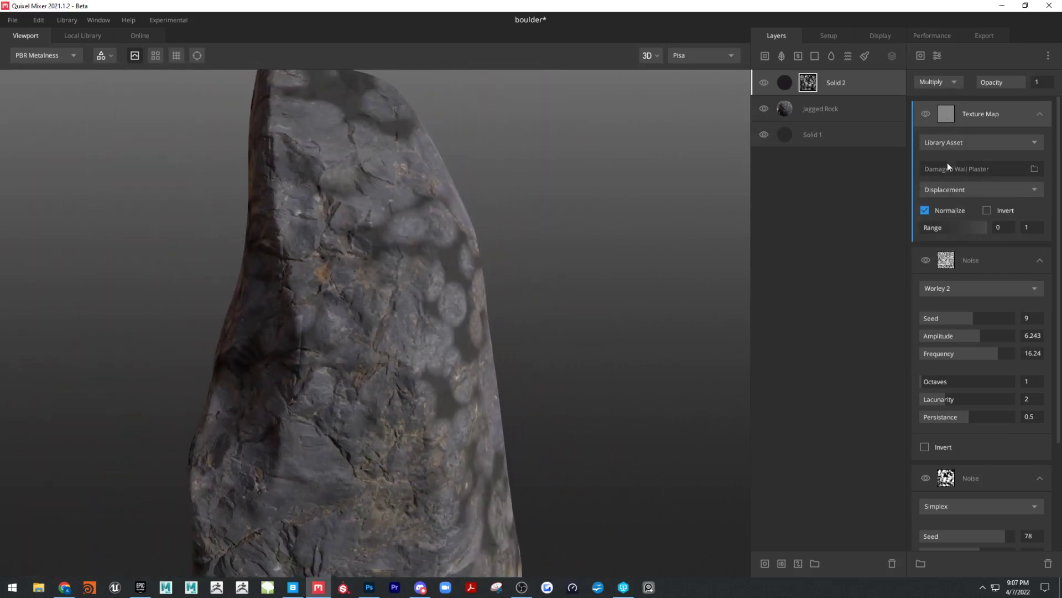
left_click(949, 191)
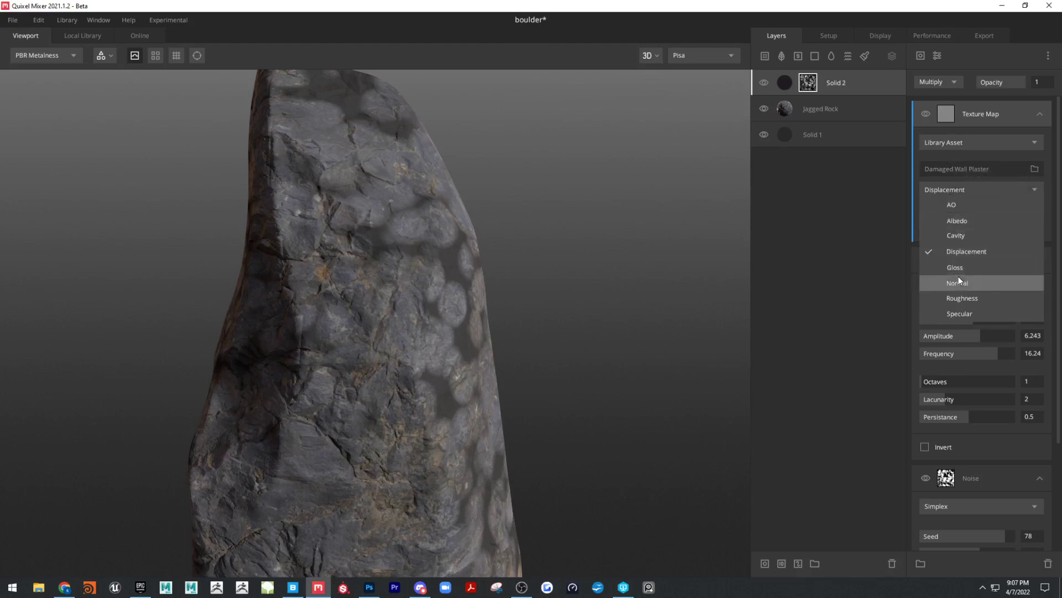
left_click(955, 252)
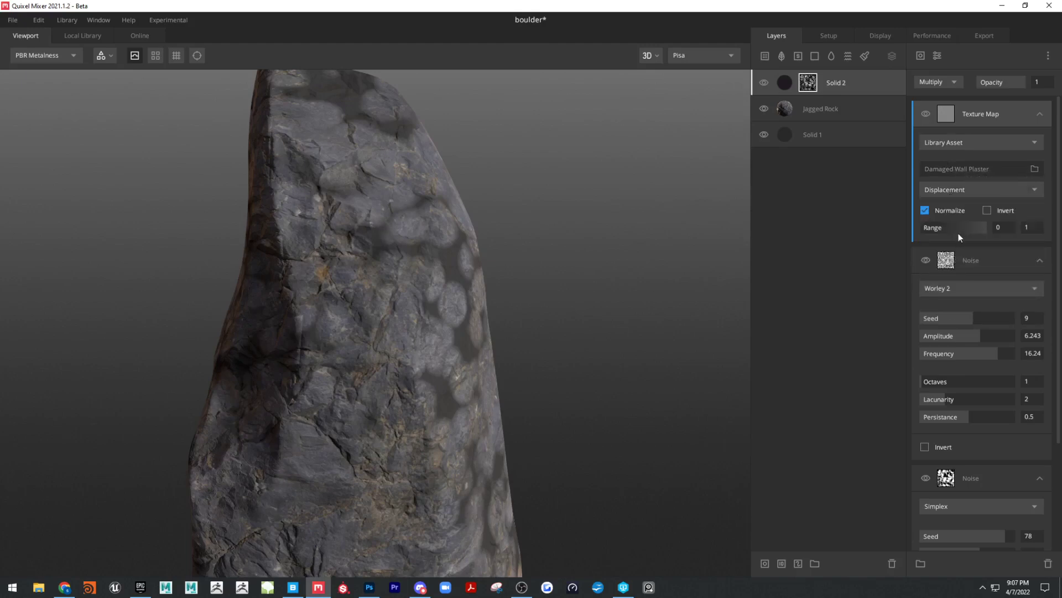
Step: Narrow the plaster texture map's range to 0.286–0.683 and set its blend mode to Overlay in Solid 2's mask
left_click_drag(936, 228, 965, 227)
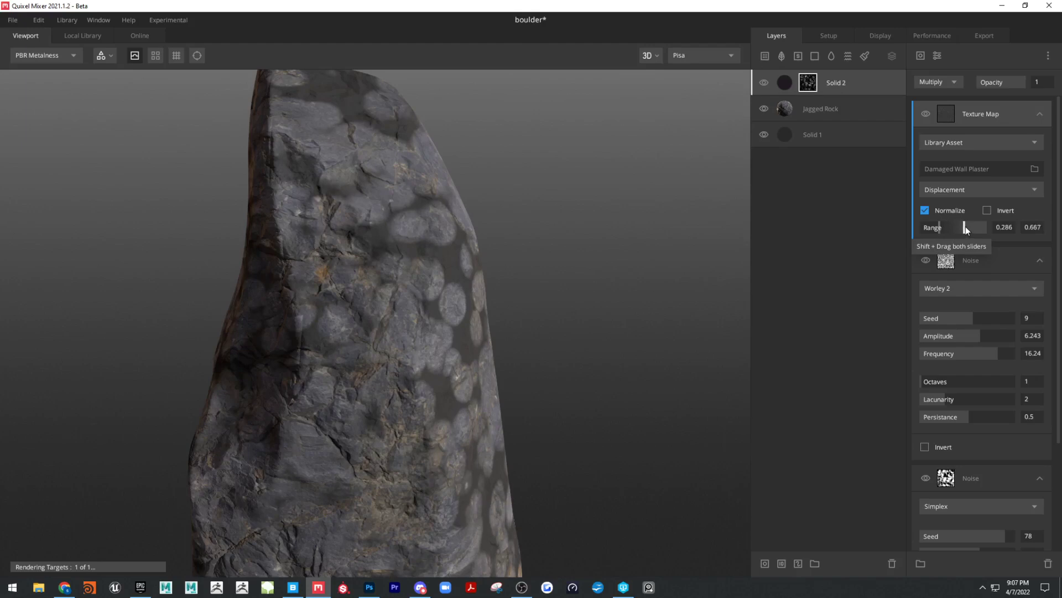
left_click(937, 84)
left_click(942, 128)
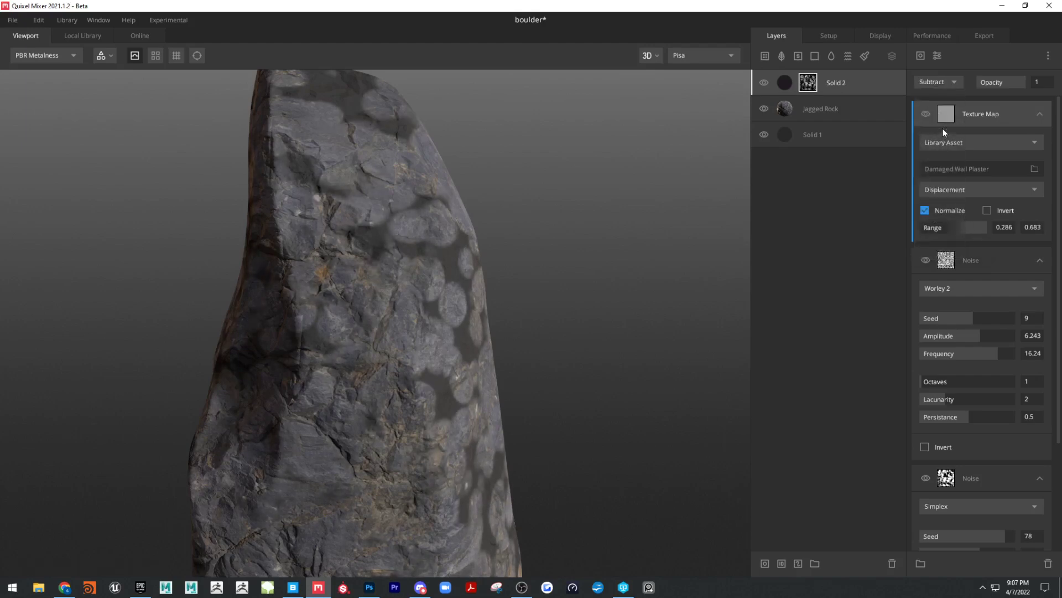
left_click(938, 82)
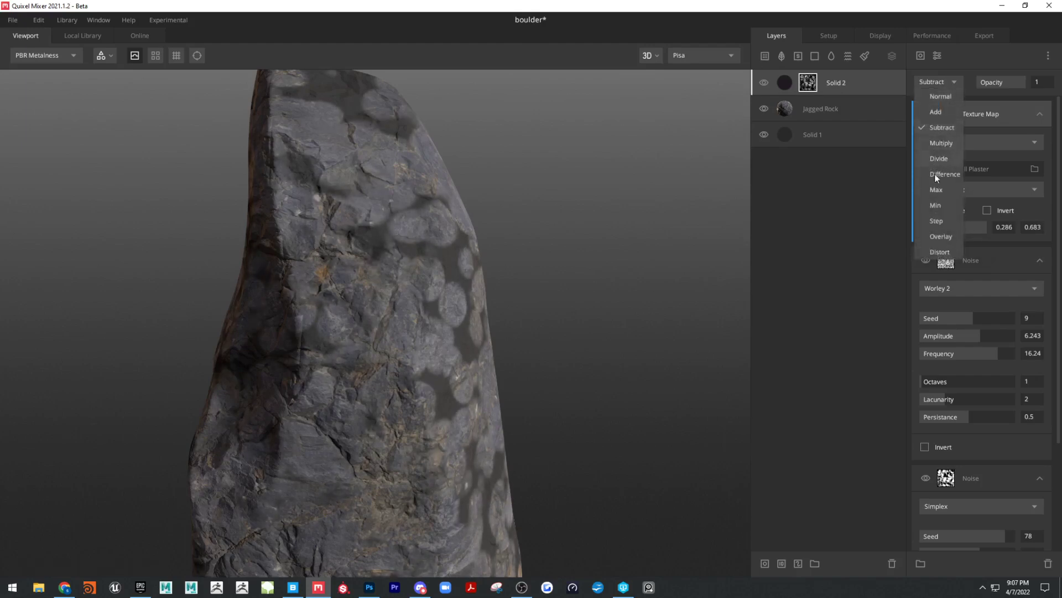
left_click(937, 237)
left_click_drag(590, 248, 454, 219)
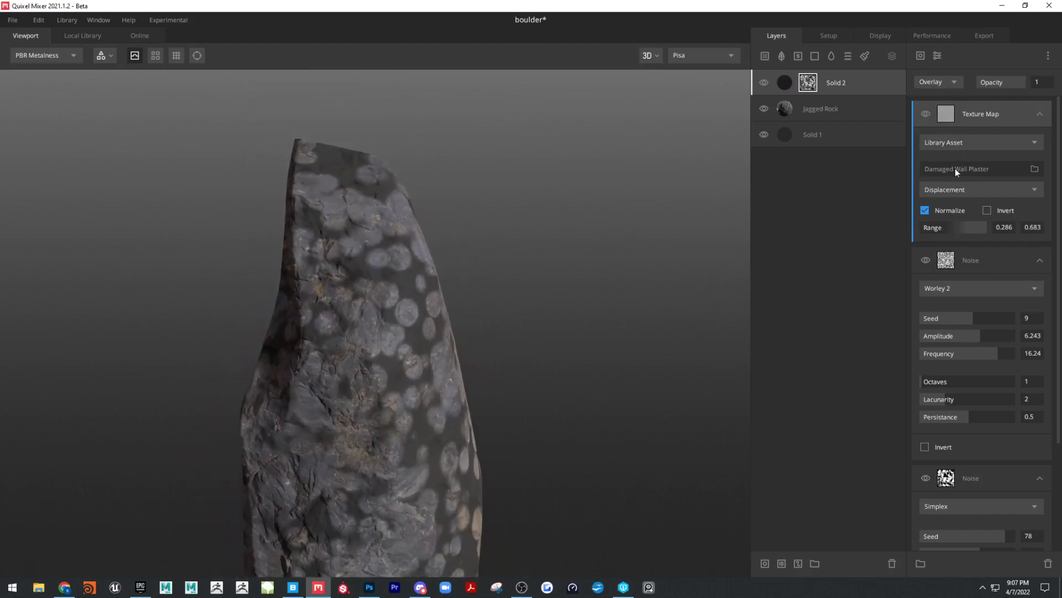
Step: Set the Worley 2 noise to an amplitude of 1.16 and a frequency of 6.74, then check the whole boulder
left_click_drag(980, 335, 952, 356)
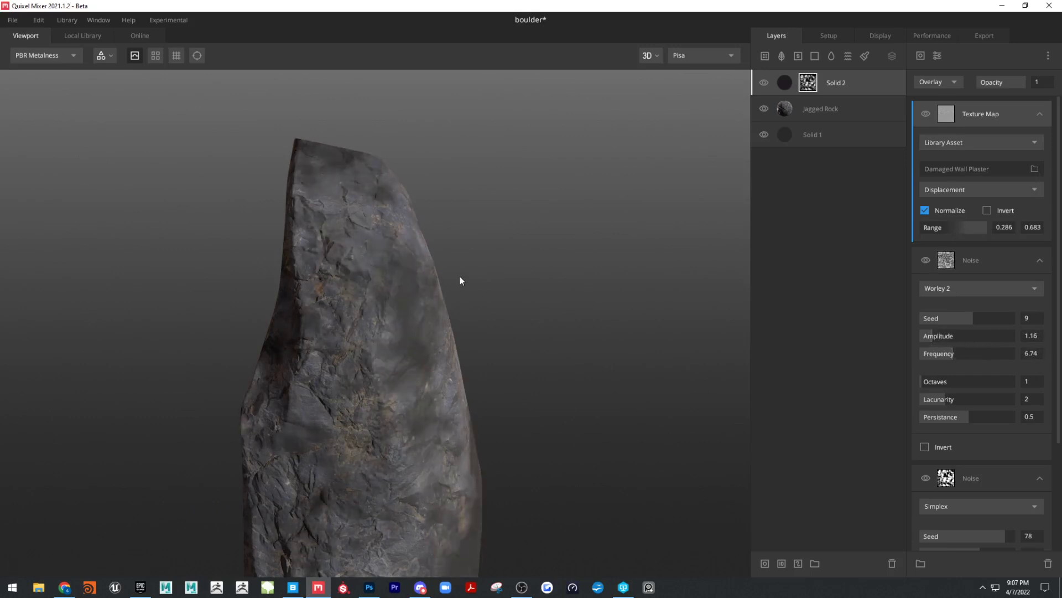
left_click_drag(459, 280, 852, 129)
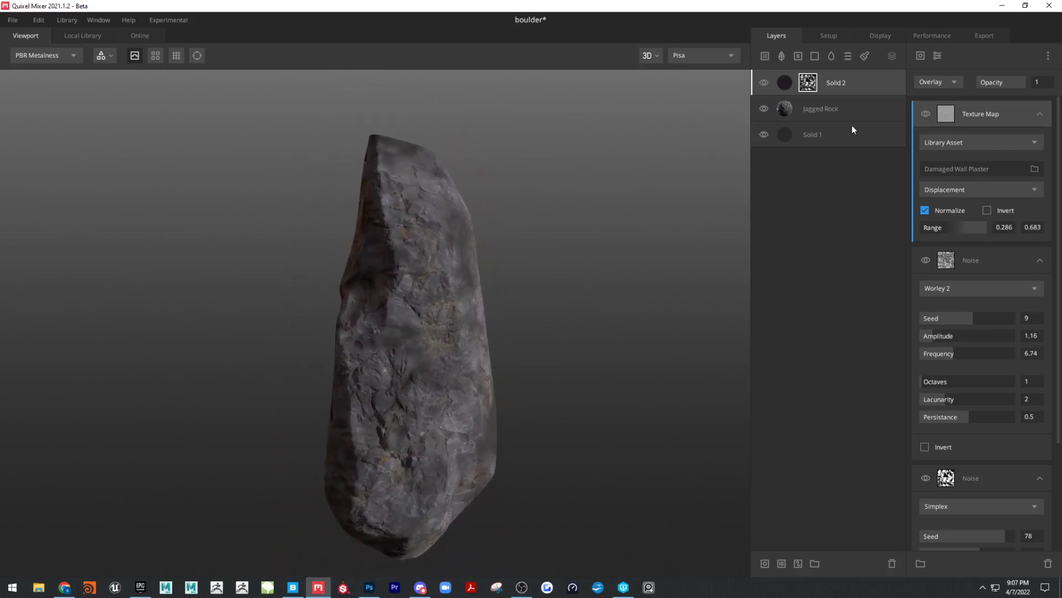
Step: Reduce the Solid 2 layer's opacity to 0.781 and check the blend from another side of the boulder
left_click(786, 86)
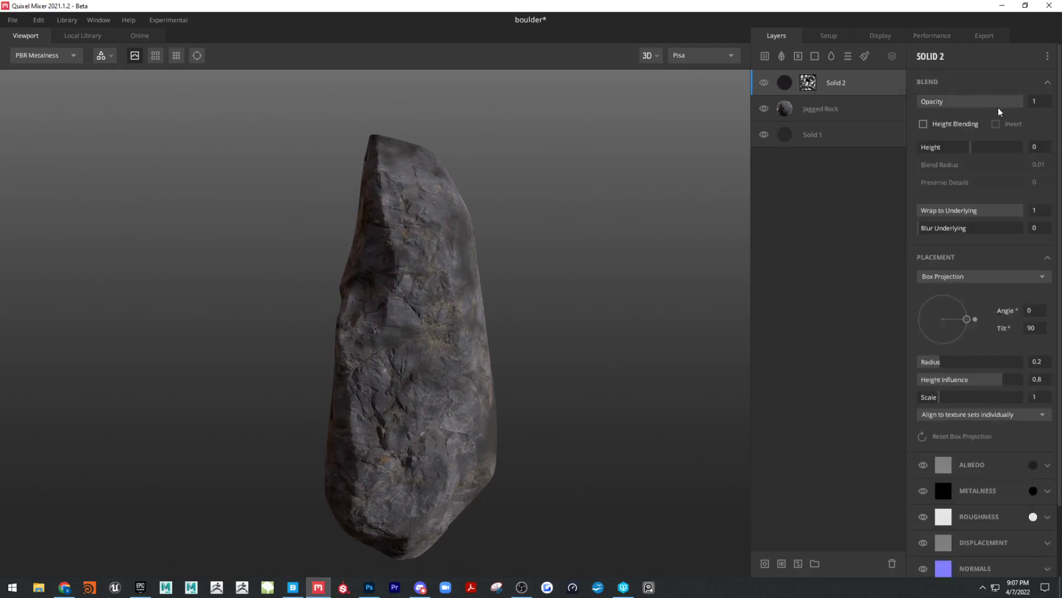
left_click_drag(1020, 107, 1000, 96)
left_click_drag(624, 260, 466, 287)
left_click_drag(473, 299, 465, 302)
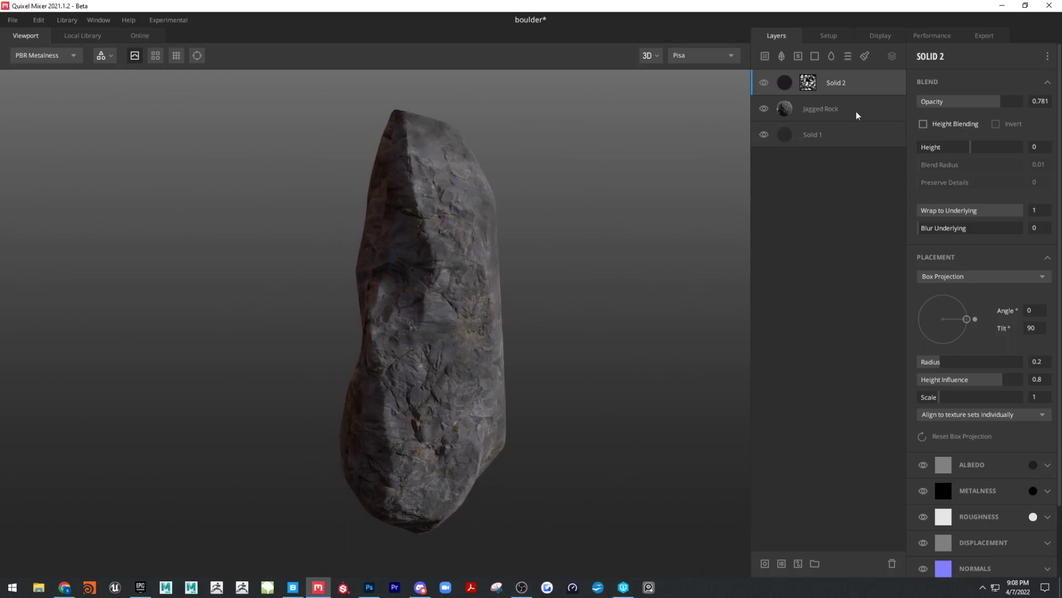
Step: Group the Solid 2, Jagged Rock and Solid 1 layers and name the group Base
left_click(854, 141, "shift")
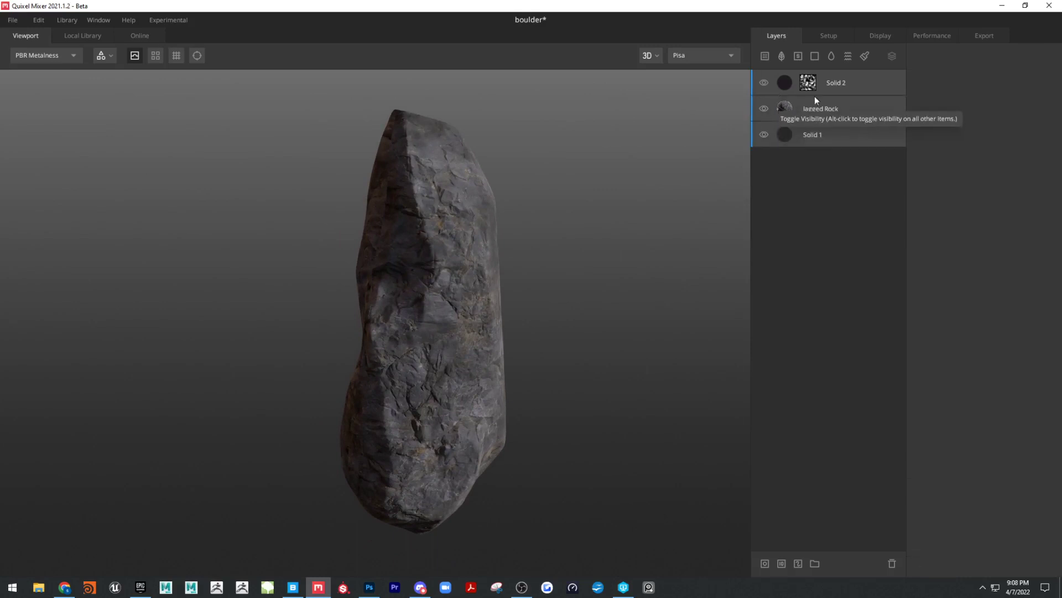
right_click(874, 84)
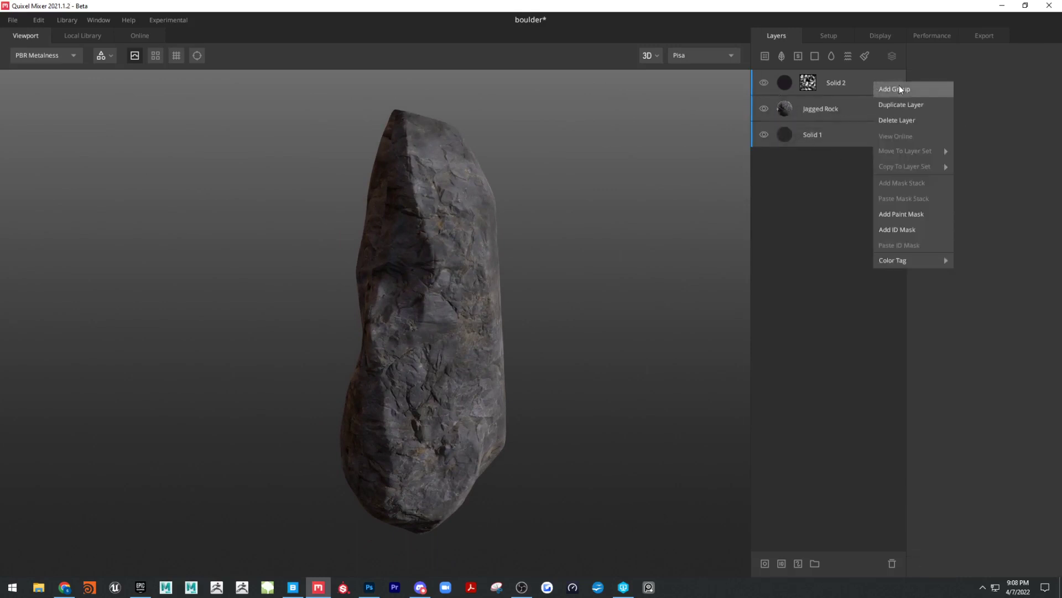
left_click(892, 92)
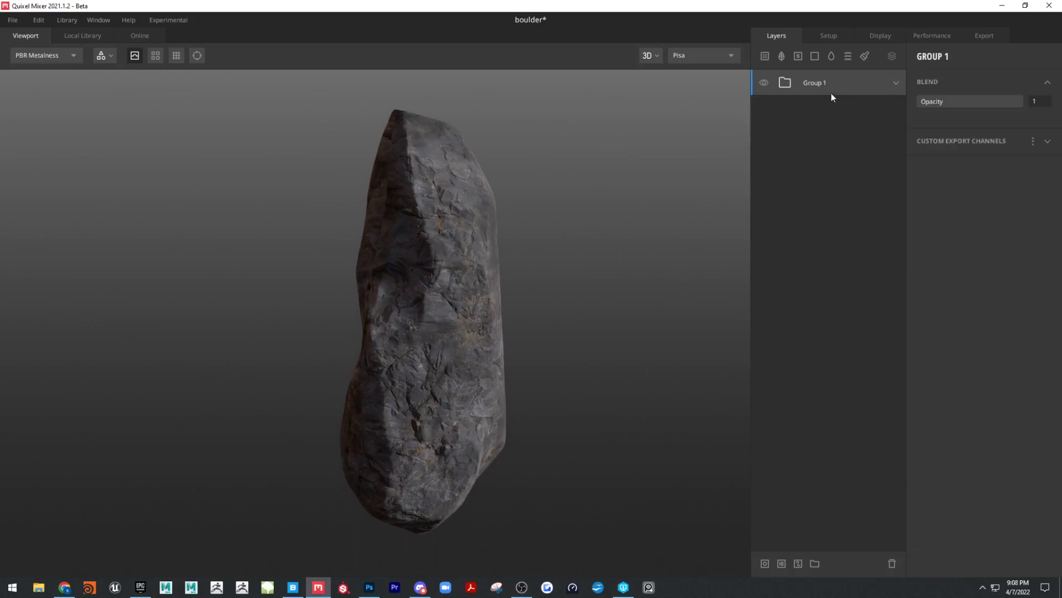
double_click(819, 81)
key("Return")
Step: Duplicate the Base group and add a liquid layer between the copy and the original
right_click(834, 86)
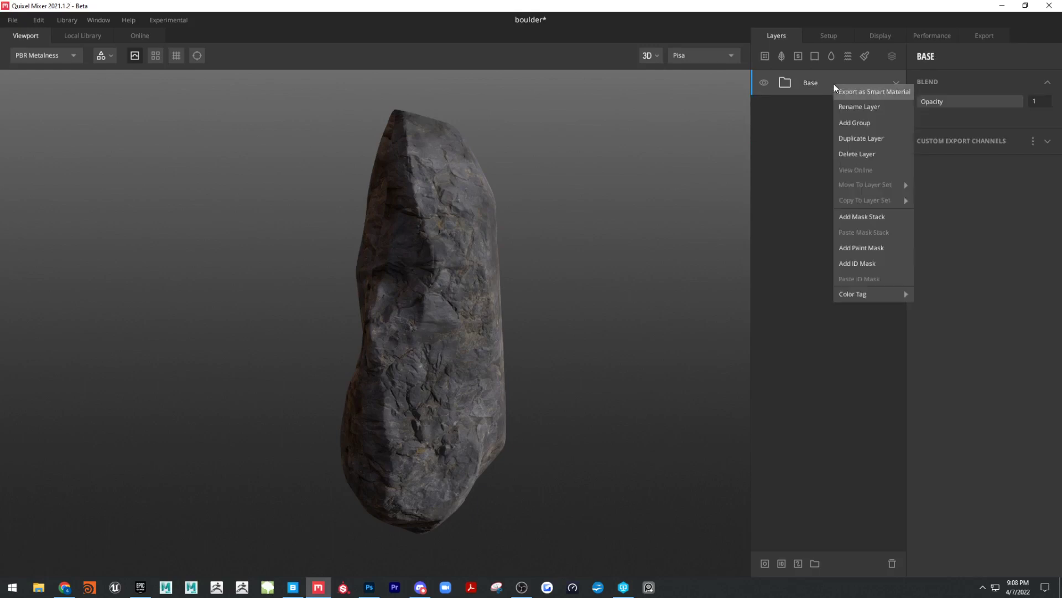
left_click(850, 143)
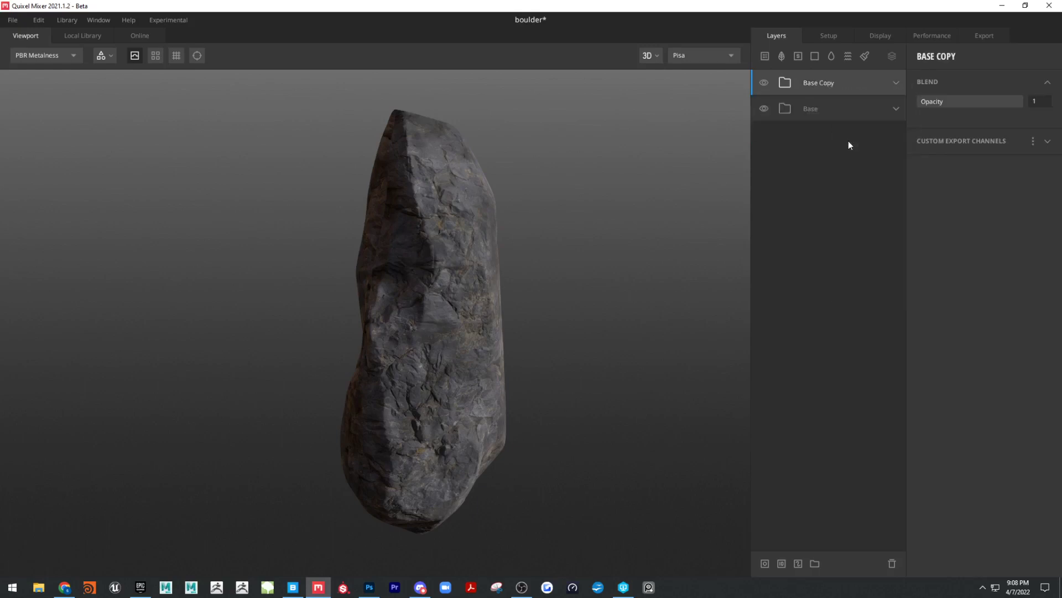
left_click(832, 57)
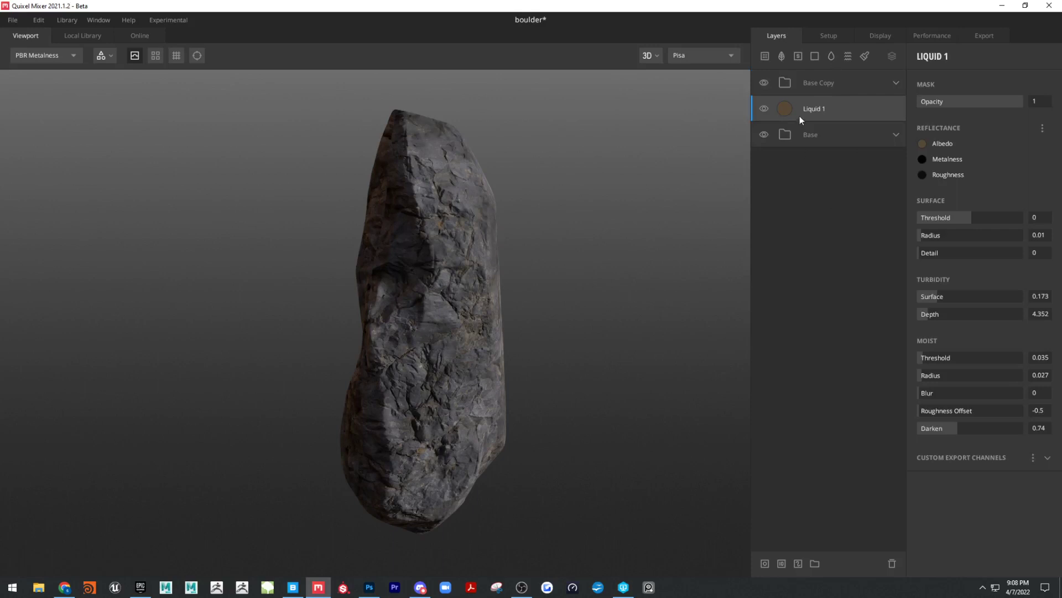
left_click(831, 89)
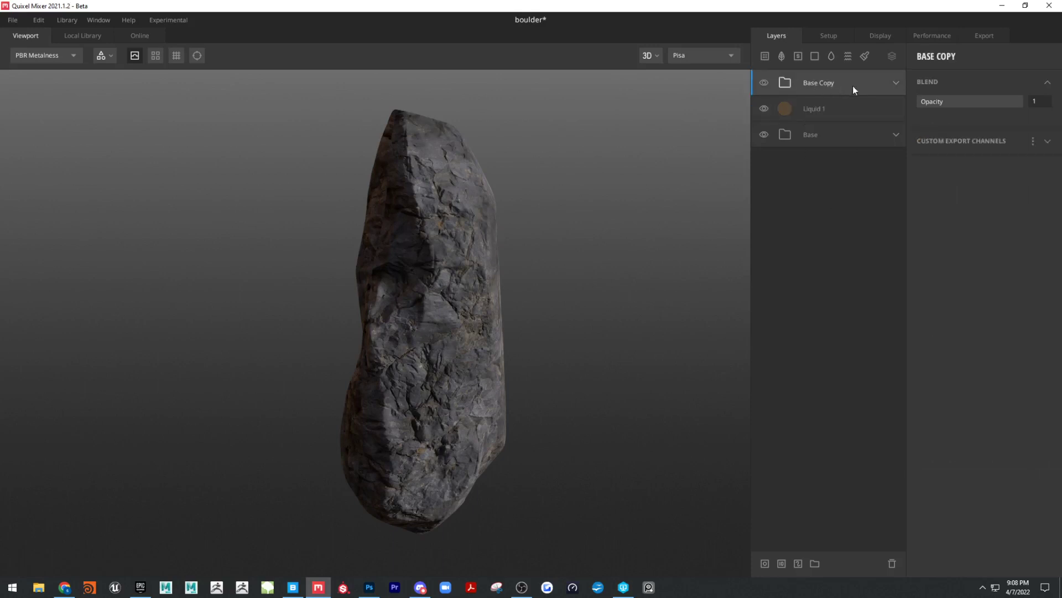
right_click(853, 84)
left_click(872, 211)
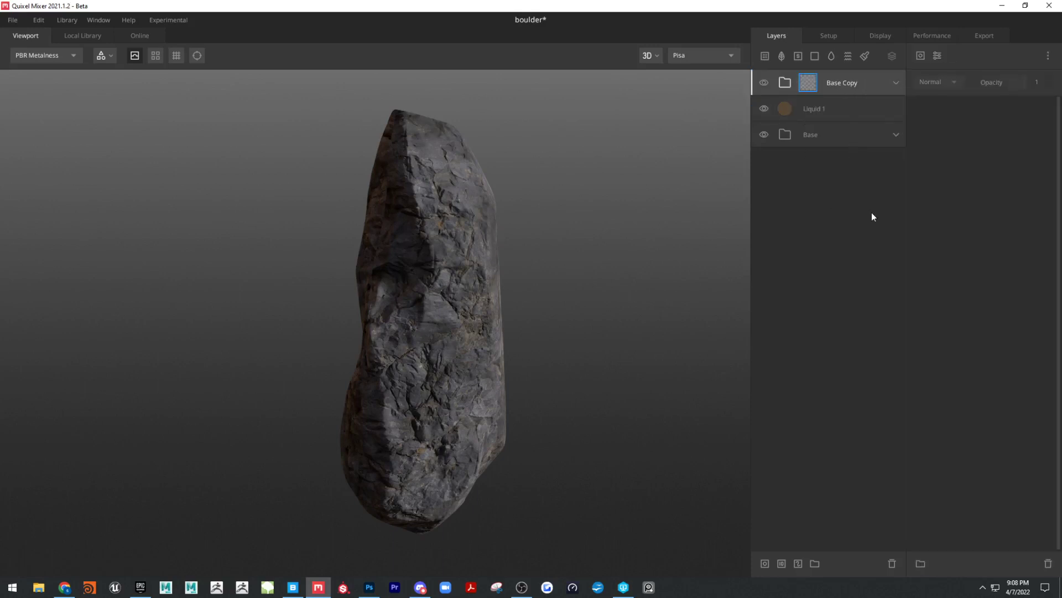
left_click(763, 83)
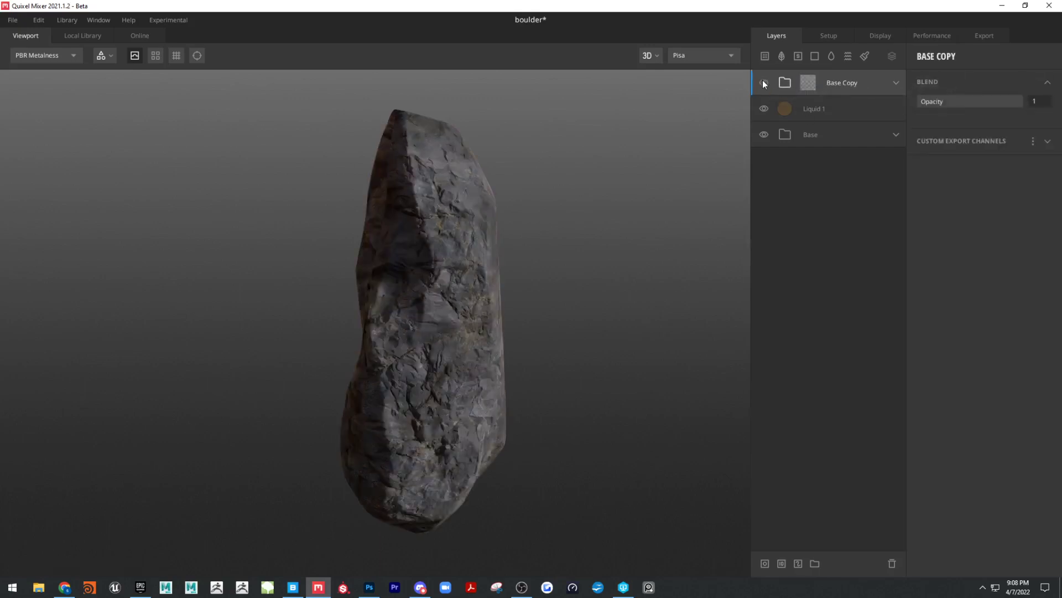
left_click(808, 84)
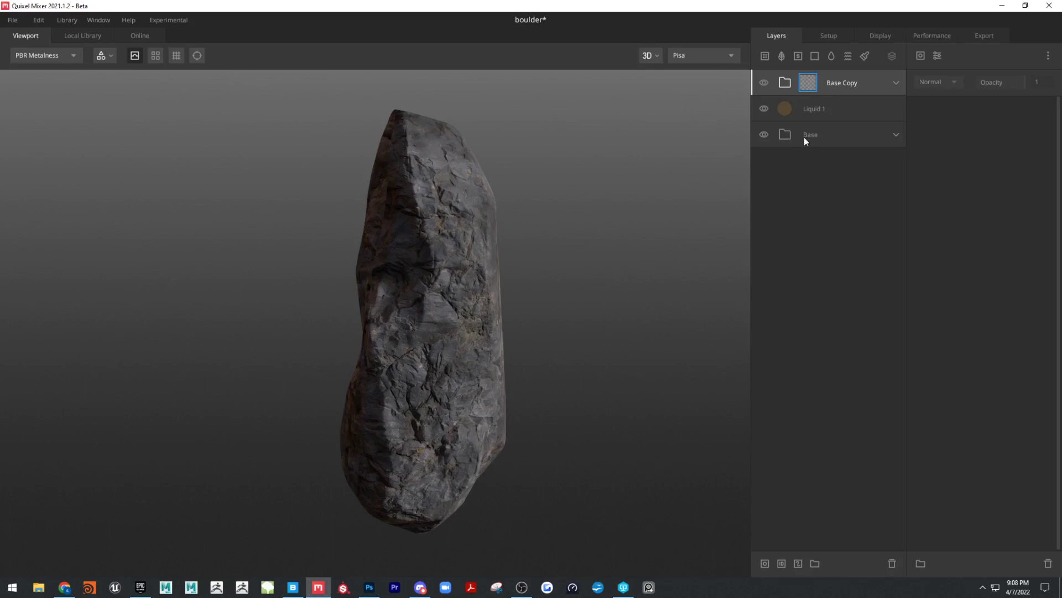
left_click(799, 563)
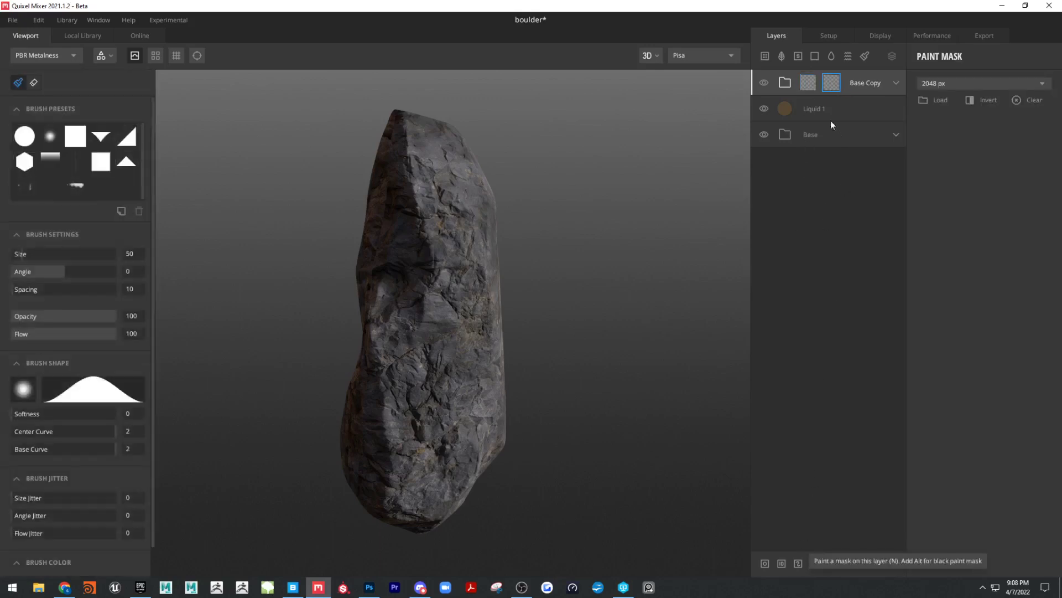
left_click(806, 87)
right_click(807, 88)
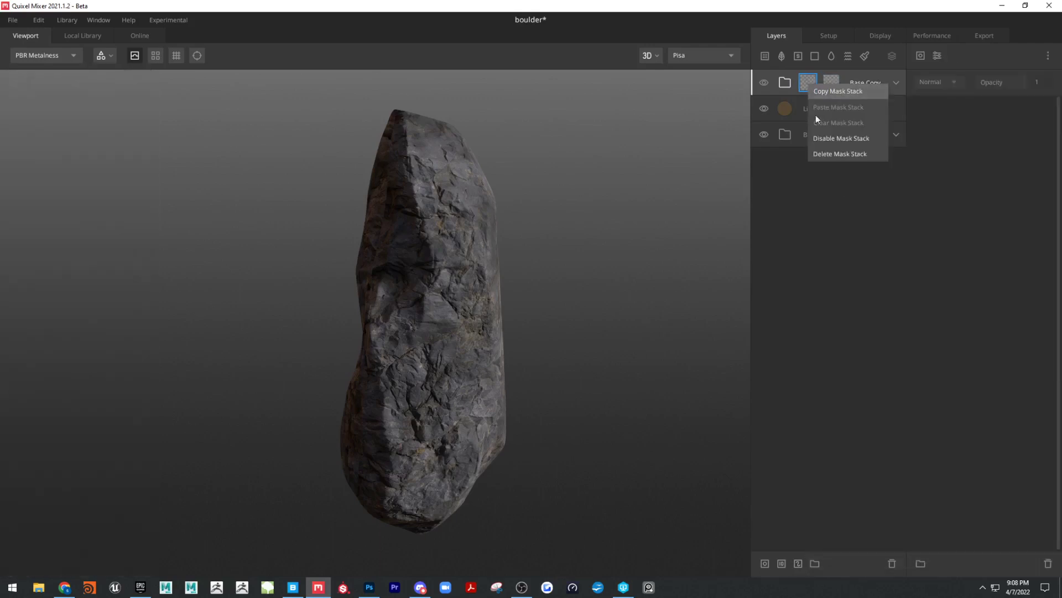
left_click(822, 158)
right_click(805, 82)
left_click(806, 83)
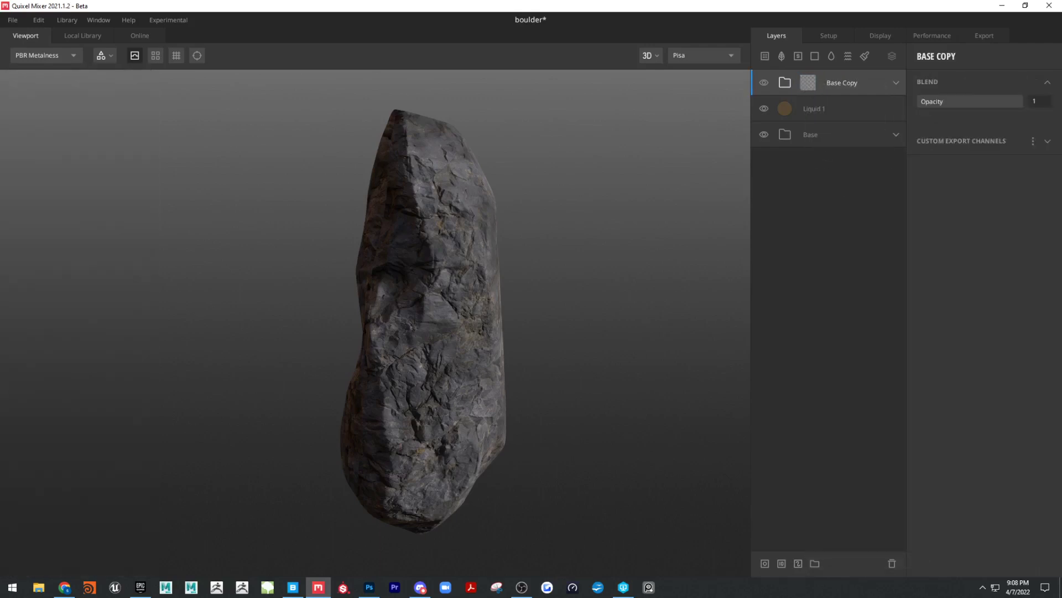
left_click(808, 86)
right_click(808, 88)
left_click(831, 127)
Step: Add a paint mask to the Base Copy group and paint strokes along the boulder's upper edge, using a brush size of 27.61
left_click(797, 563)
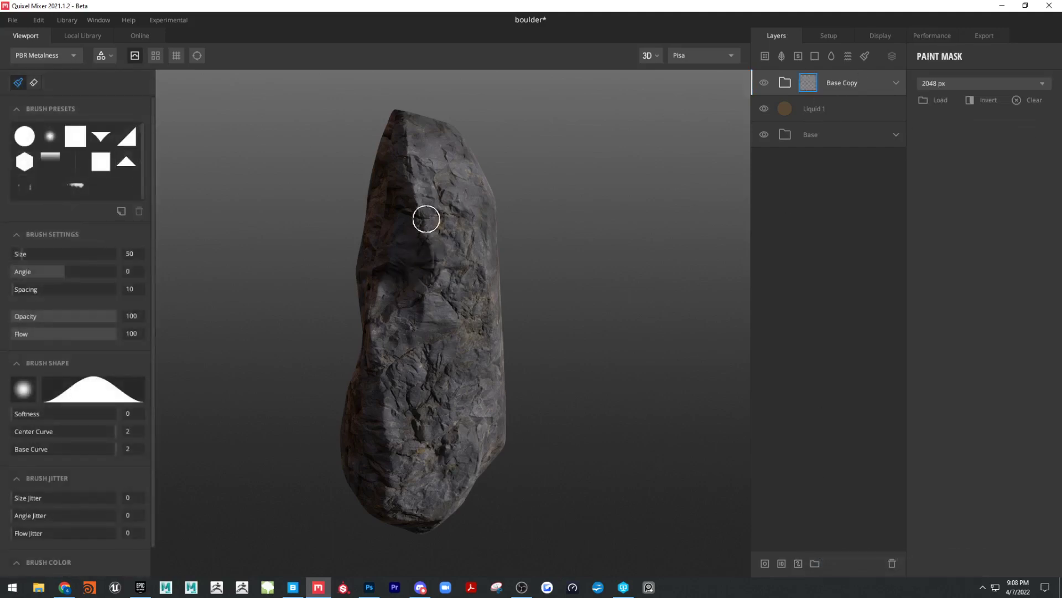
mouse_move(406, 164)
left_mouse_down()
mouse_move(415, 144)
mouse_move(424, 206)
mouse_move(400, 116)
left_mouse_up()
mouse_move(507, 211)
left_mouse_down("alt")
mouse_move(453, 247)
mouse_move(429, 223)
mouse_move(450, 228)
mouse_move(471, 266)
mouse_move(536, 290)
mouse_move(484, 296)
mouse_move(505, 272)
left_mouse_up("alt")
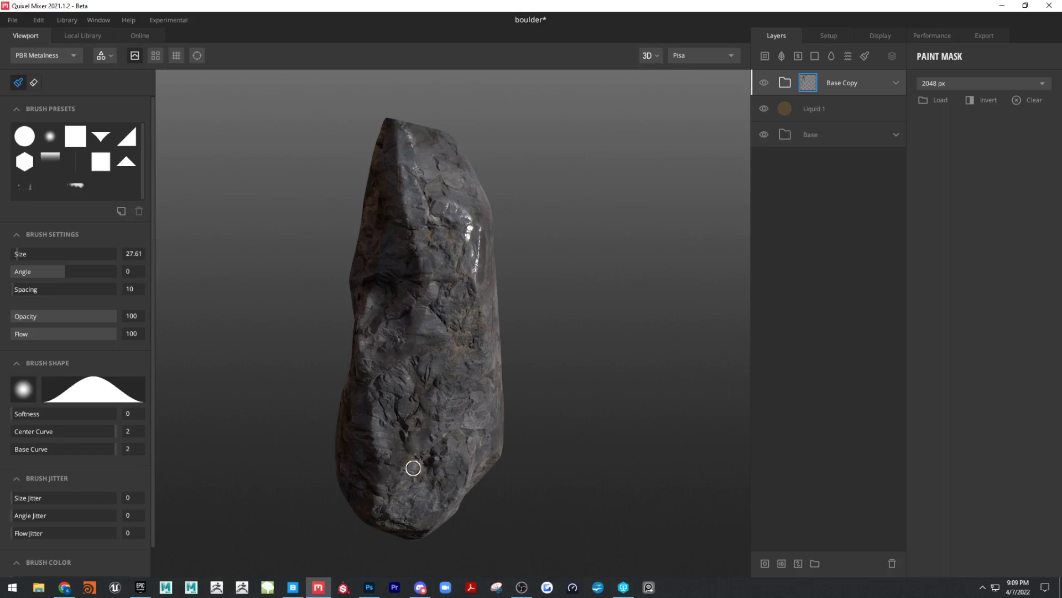
left_click_drag(462, 396, 434, 365, "alt")
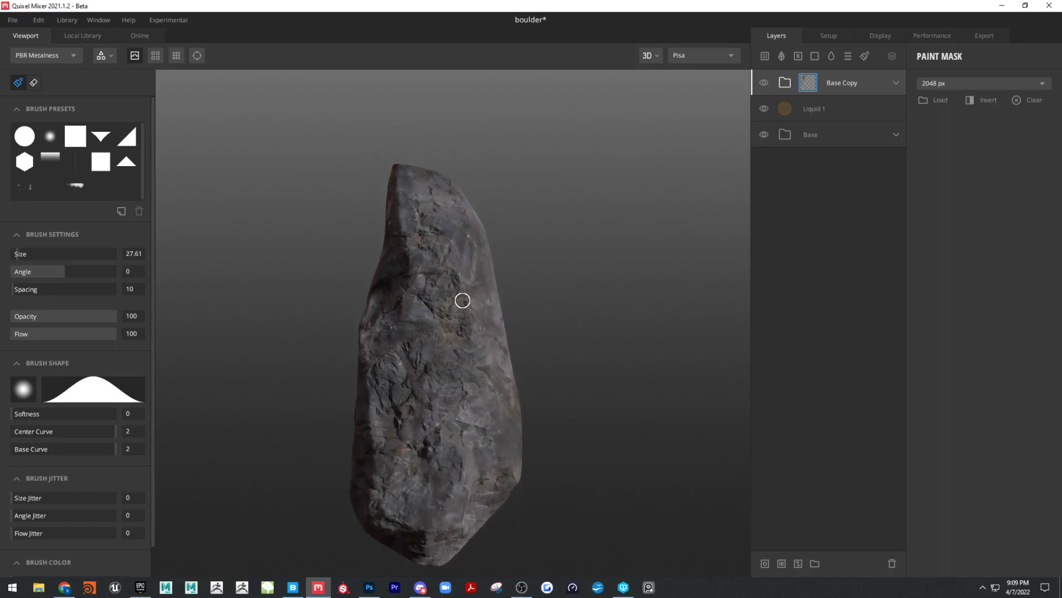
Step: Paint further mask strokes down the boulder's front face and along its other sides with the same round brush
mouse_move(462, 300)
left_mouse_down()
mouse_move(475, 348)
mouse_move(460, 281)
left_mouse_up()
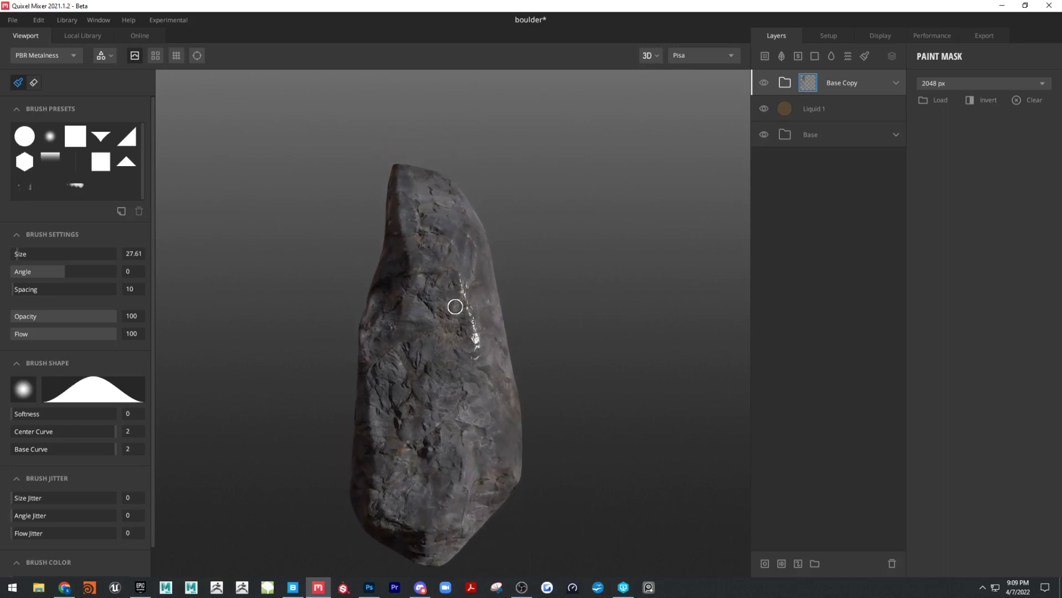
left_click_drag(480, 409, 437, 430, "alt")
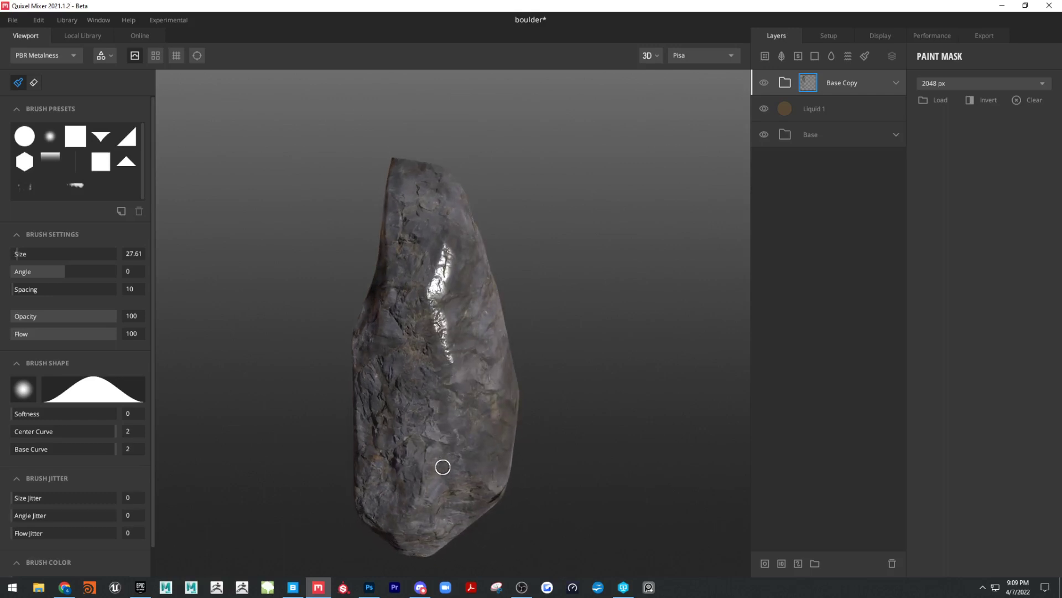
mouse_move(482, 490)
left_mouse_down("alt")
mouse_move(455, 382)
mouse_move(486, 398)
mouse_move(515, 470)
mouse_move(505, 399)
mouse_move(441, 272)
left_mouse_up("alt")
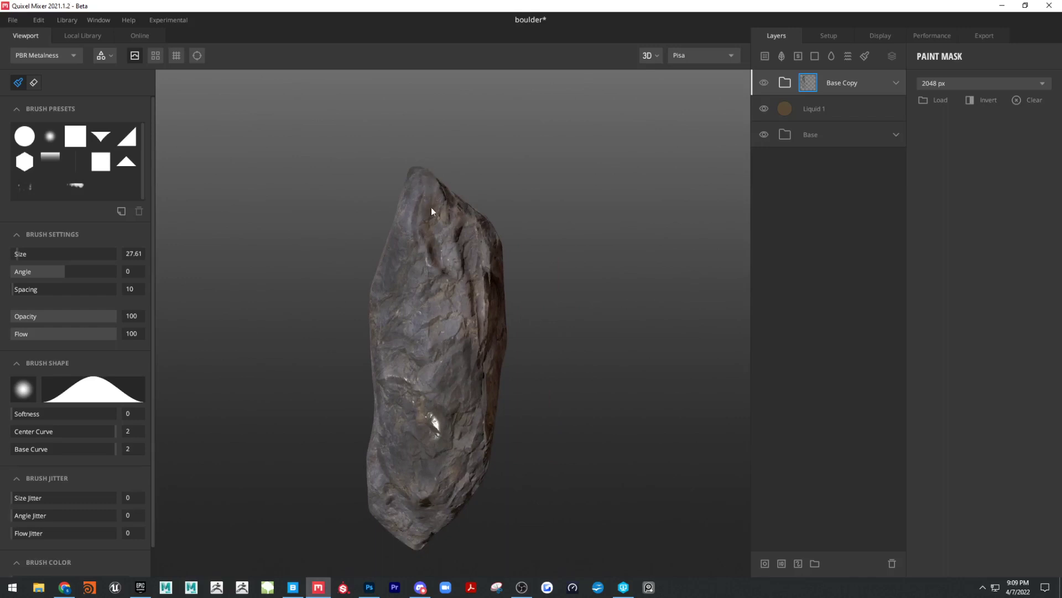
mouse_move(448, 338)
left_mouse_down("alt")
mouse_move(458, 332)
mouse_move(405, 287)
mouse_move(398, 230)
mouse_move(388, 243)
mouse_move(415, 247)
left_mouse_up("alt")
mouse_move(403, 208)
left_mouse_down("alt")
mouse_move(417, 230)
mouse_move(515, 267)
mouse_move(608, 271)
mouse_move(446, 273)
mouse_move(436, 308)
left_mouse_up("alt")
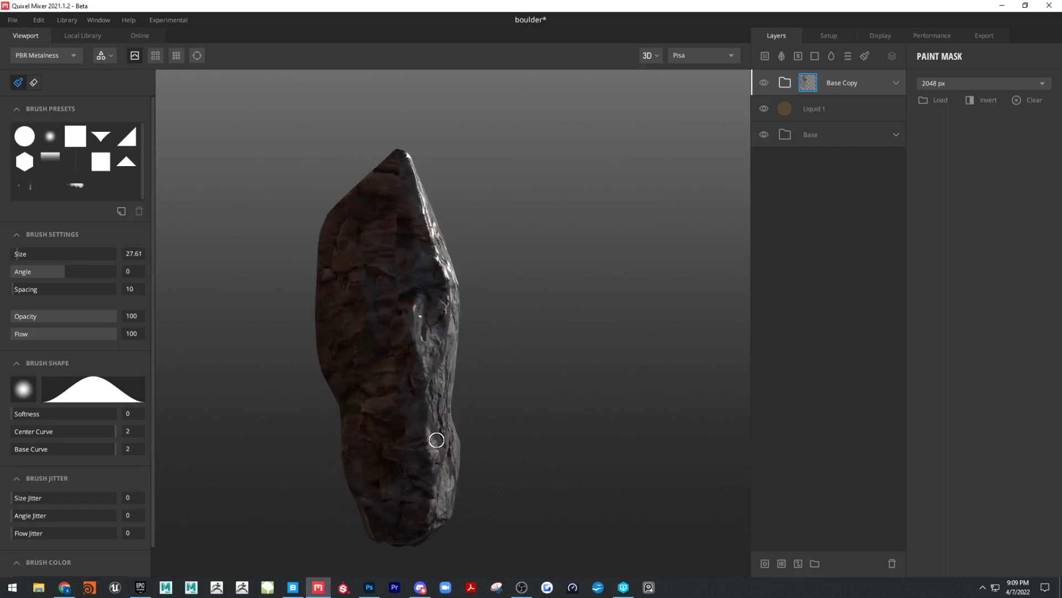
mouse_move(437, 440)
left_mouse_down("alt")
mouse_move(486, 348)
mouse_move(543, 389)
mouse_move(535, 288)
mouse_move(464, 323)
left_mouse_up("alt")
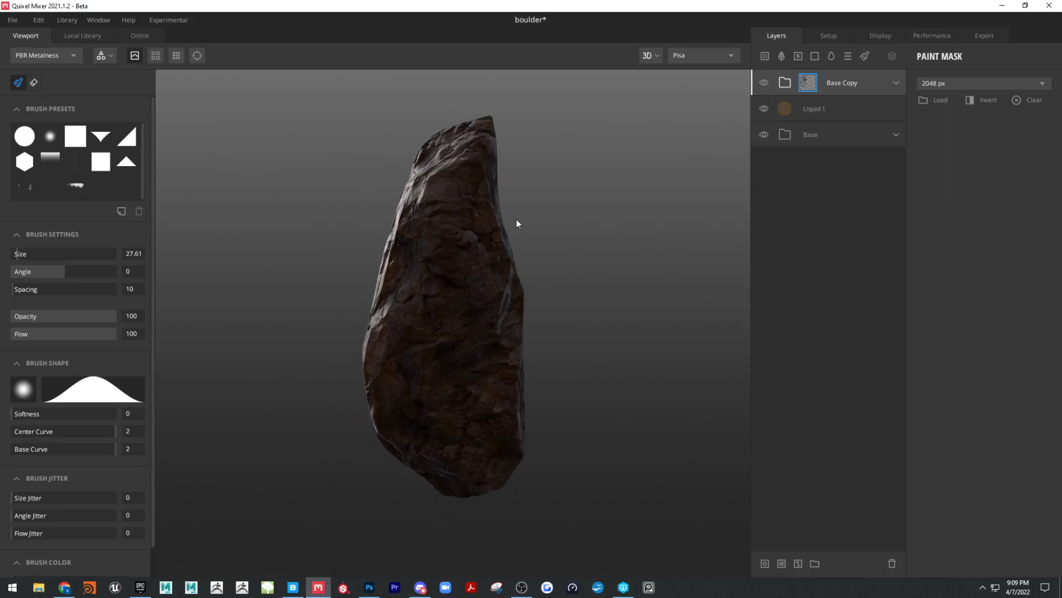
Step: Rotate the environment lighting onto the dark side of the boulder and paint mask strokes along its ridges and lower faces
right_click_drag(516, 219, 344, 215, "shift")
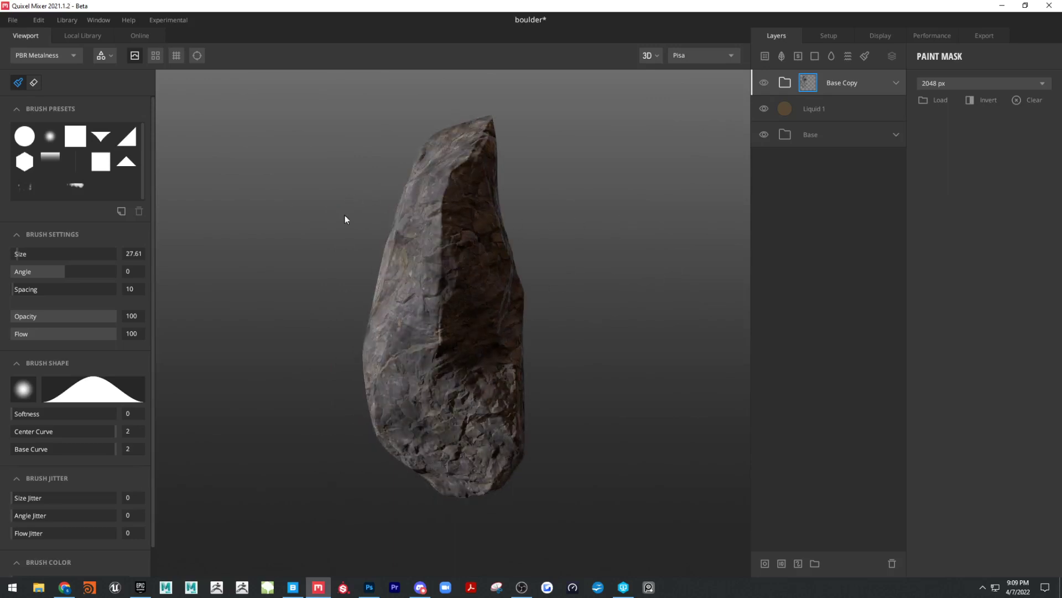
mouse_move(501, 240)
right_mouse_down("shift")
mouse_move(129, 192)
mouse_move(415, 230)
mouse_move(398, 218)
right_mouse_up("shift")
mouse_move(582, 239)
left_mouse_down("alt")
mouse_move(476, 228)
mouse_move(397, 251)
mouse_move(412, 201)
mouse_move(437, 254)
mouse_move(398, 356)
mouse_move(483, 382)
left_mouse_up("alt")
mouse_move(432, 266)
left_mouse_down()
mouse_move(439, 191)
mouse_move(460, 197)
mouse_move(441, 231)
left_mouse_up()
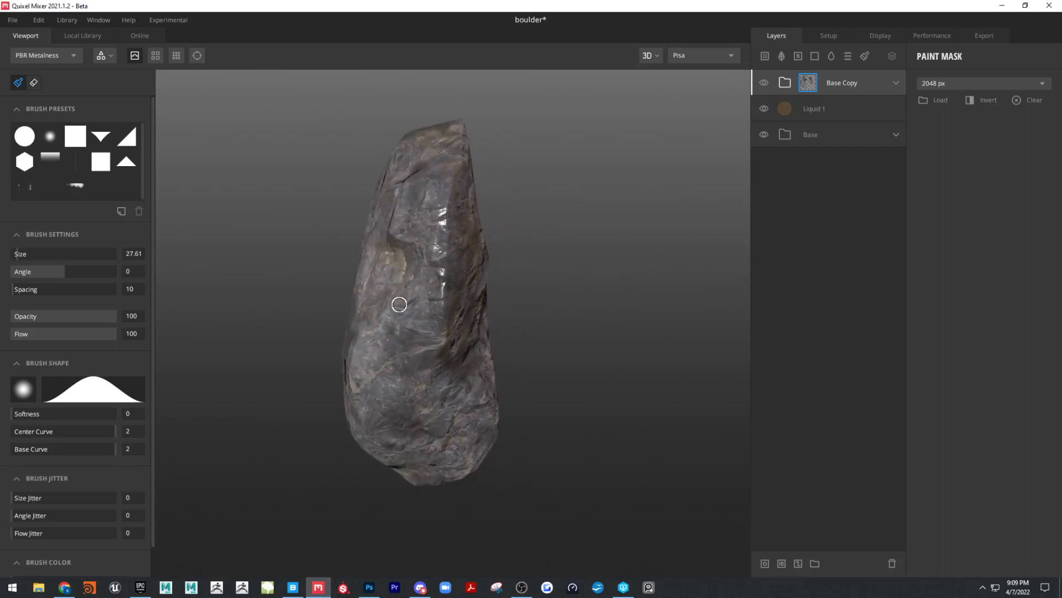
mouse_move(368, 373)
left_mouse_down("alt")
mouse_move(448, 349)
mouse_move(382, 301)
mouse_move(361, 367)
left_mouse_up("alt")
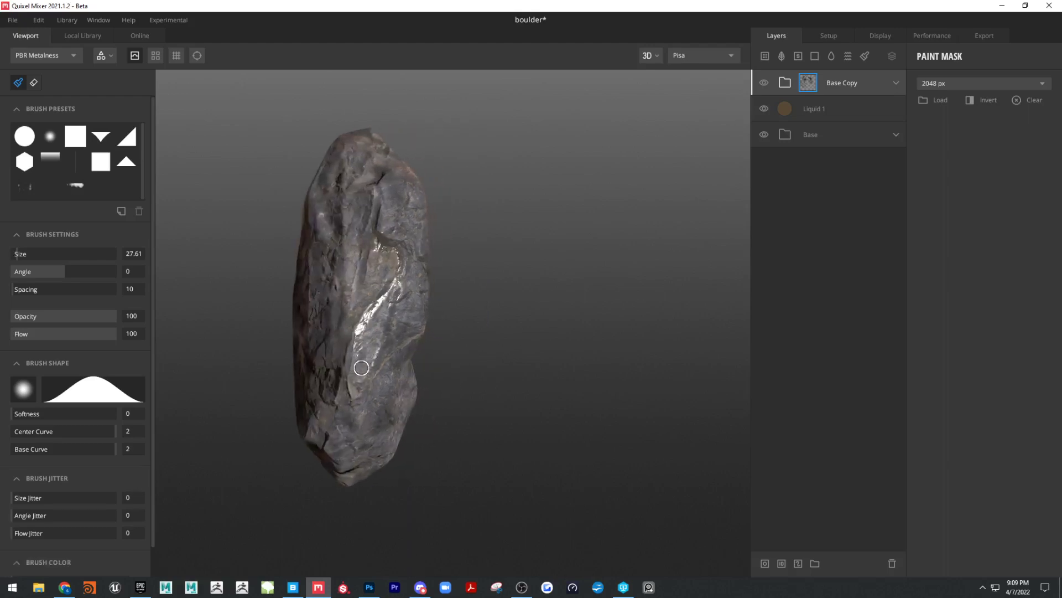
mouse_move(339, 408)
left_mouse_down("alt")
mouse_move(373, 334)
mouse_move(420, 346)
left_mouse_up("alt")
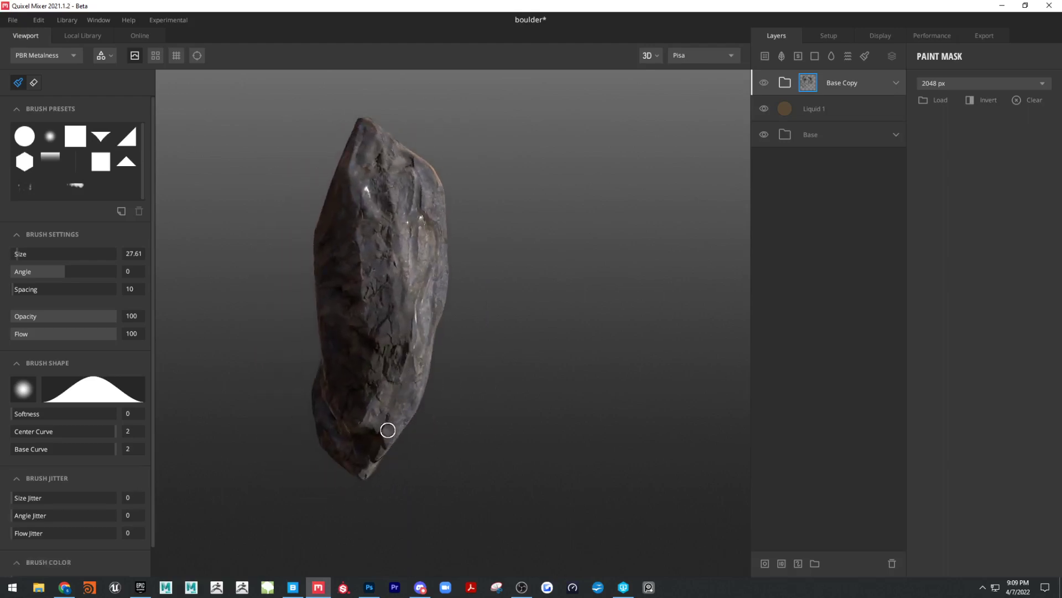
mouse_move(388, 430)
left_mouse_down()
mouse_move(398, 387)
mouse_move(393, 197)
mouse_move(385, 242)
left_mouse_up()
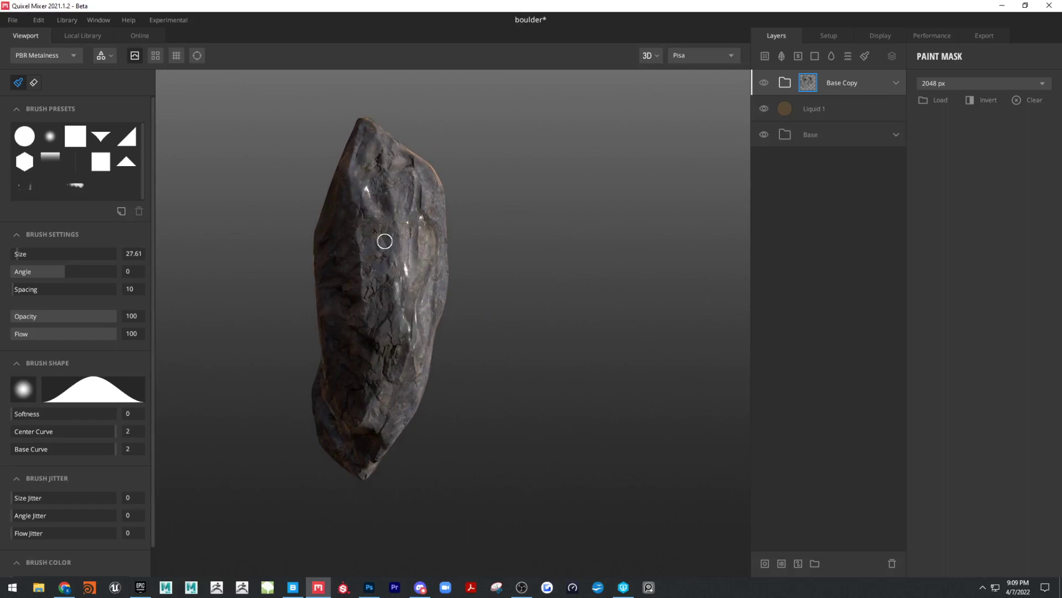
Step: Paint more strokes into the Base Copy group's mask across the boulder's front with the Linear Gradient brush at size 27.61
left_click(50, 160)
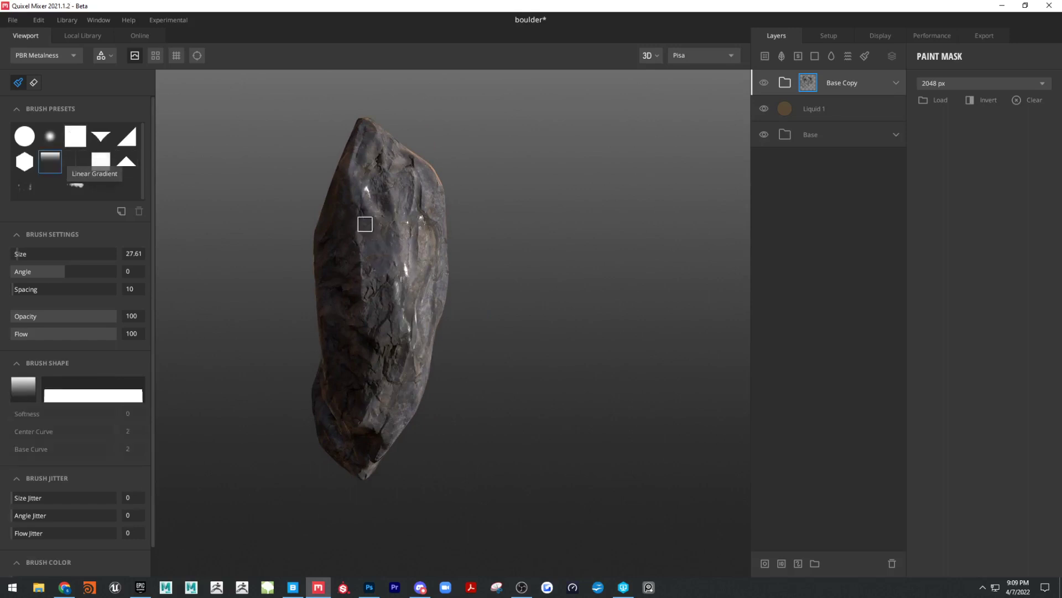
mouse_move(366, 257)
left_mouse_down()
mouse_move(368, 403)
mouse_move(382, 379)
mouse_move(383, 206)
left_mouse_up()
left_click_drag(465, 263, 357, 250, "alt")
mouse_move(403, 221)
left_mouse_down()
mouse_move(392, 204)
mouse_move(420, 162)
mouse_move(411, 184)
mouse_move(434, 185)
mouse_move(425, 165)
left_mouse_up()
mouse_move(403, 200)
left_mouse_down("alt")
mouse_move(434, 292)
mouse_move(485, 327)
left_mouse_up("alt")
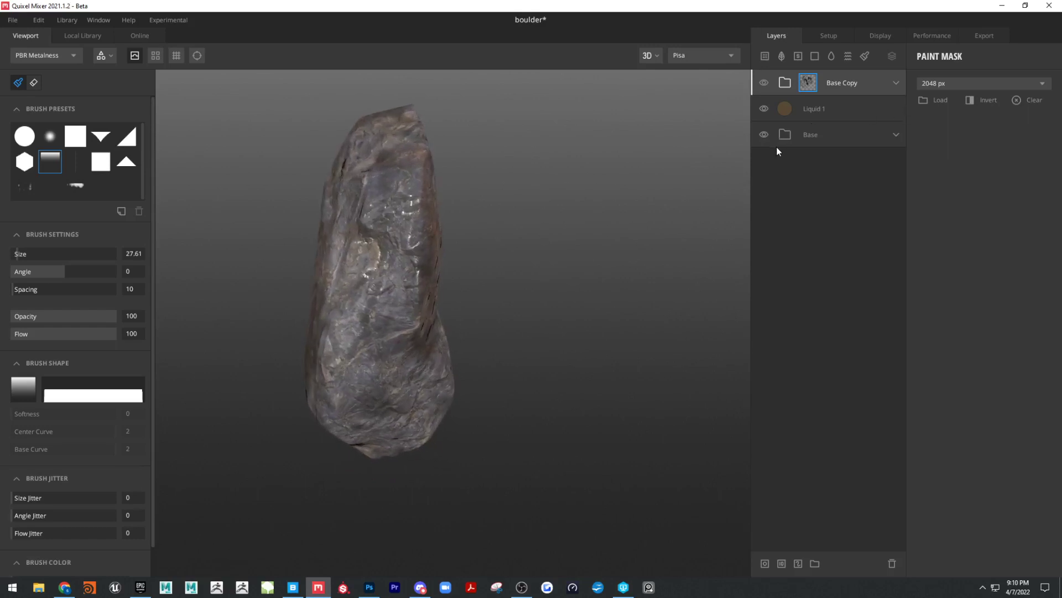
mouse_move(529, 202)
left_mouse_down("alt")
mouse_move(493, 194)
mouse_move(533, 230)
mouse_move(580, 243)
mouse_move(564, 254)
mouse_move(417, 238)
mouse_move(360, 218)
mouse_move(568, 239)
mouse_move(536, 226)
mouse_move(493, 227)
left_mouse_up("alt")
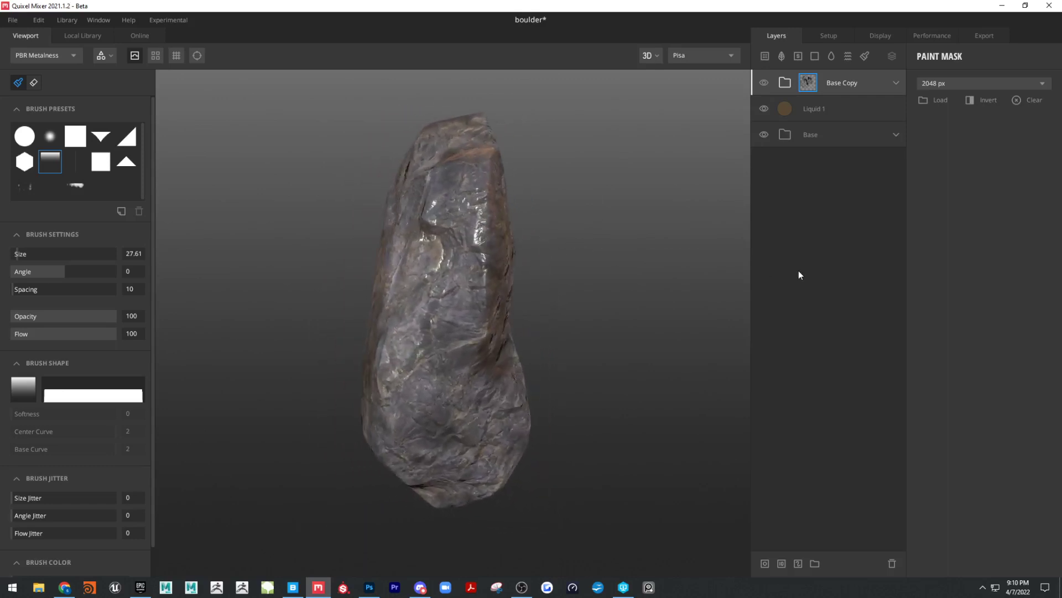
left_click_drag(575, 152, 536, 161, "alt")
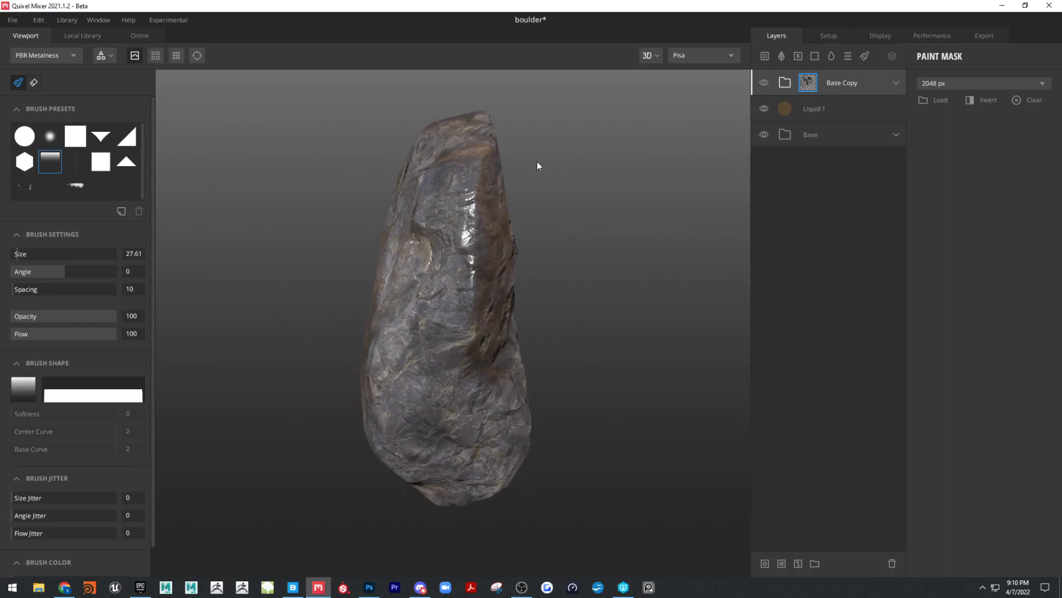
Step: Search the local surface library for "snow" and add Fresh Snow 4X4 M as the topmost layer
left_click(766, 58)
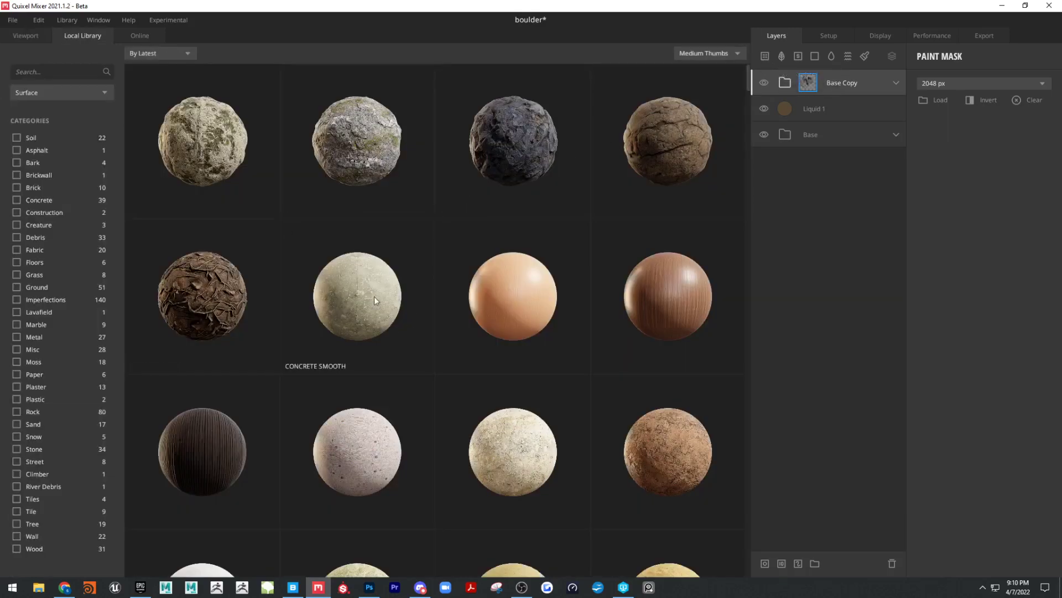
left_click(56, 74)
type("snow")
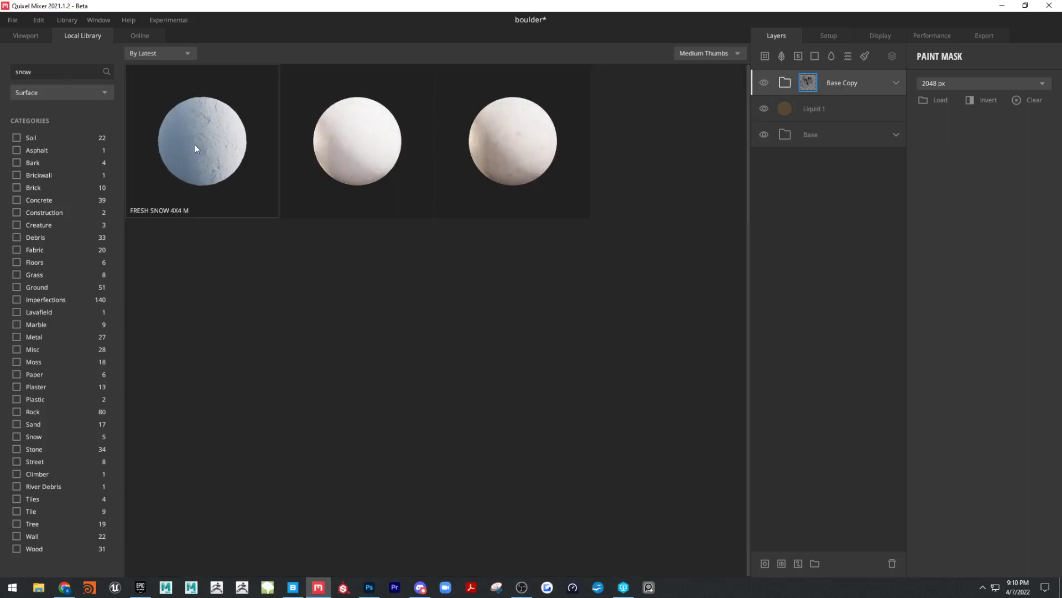
left_click(195, 144)
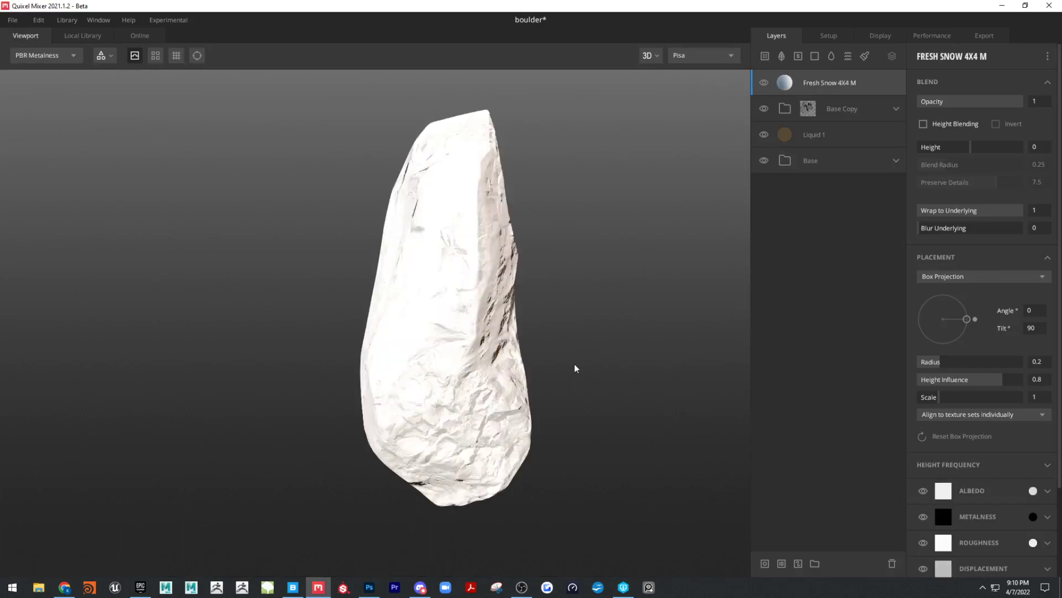
Step: Add a mask stack containing a Normal mask component to the Fresh Snow 4X4 M layer
left_click_drag(534, 348, 607, 364)
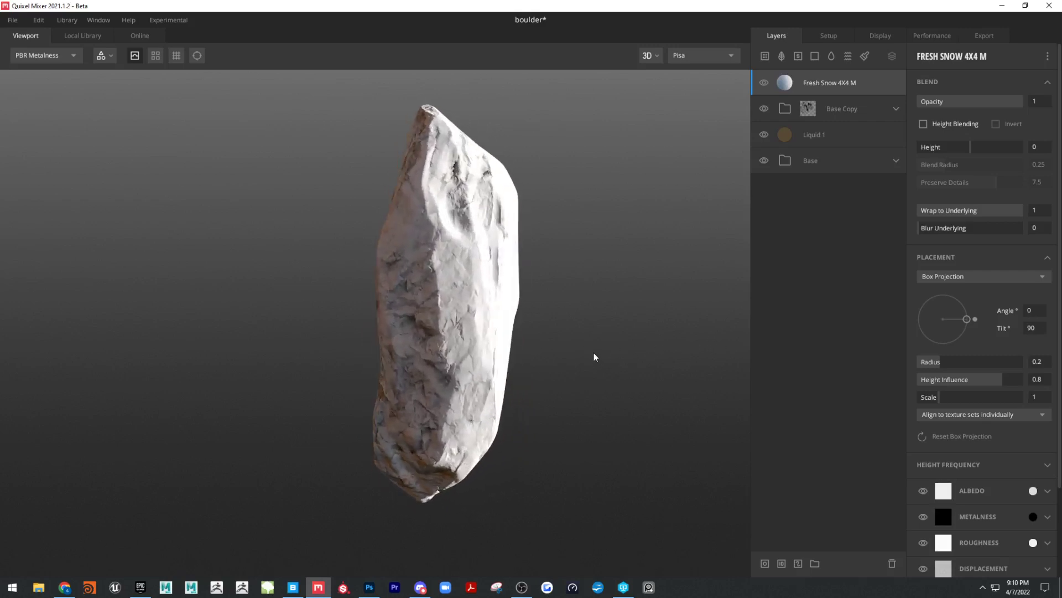
left_click_drag(593, 326, 511, 306)
right_click(873, 95)
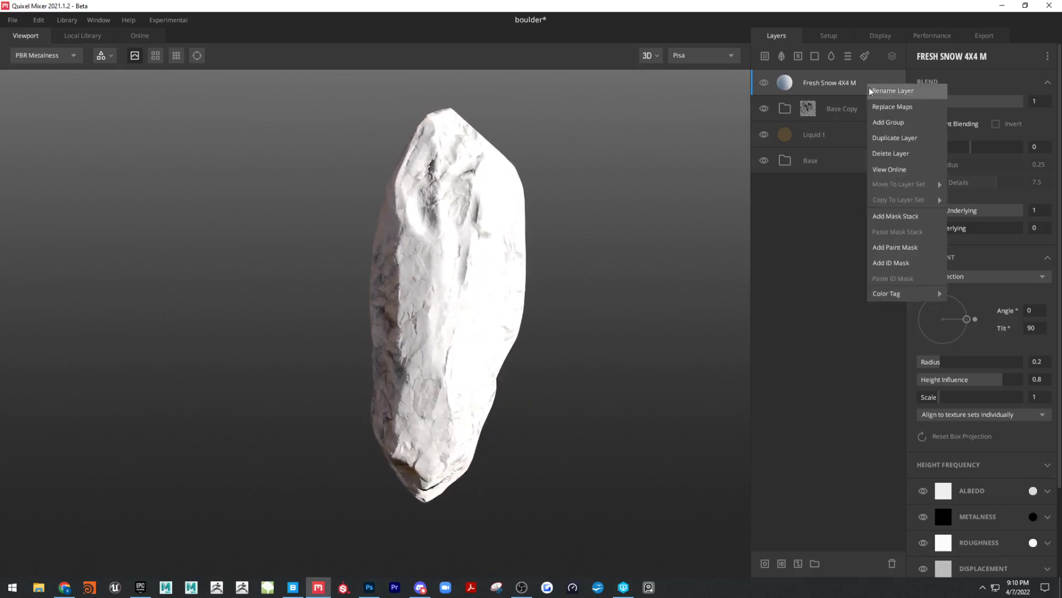
left_click(864, 214)
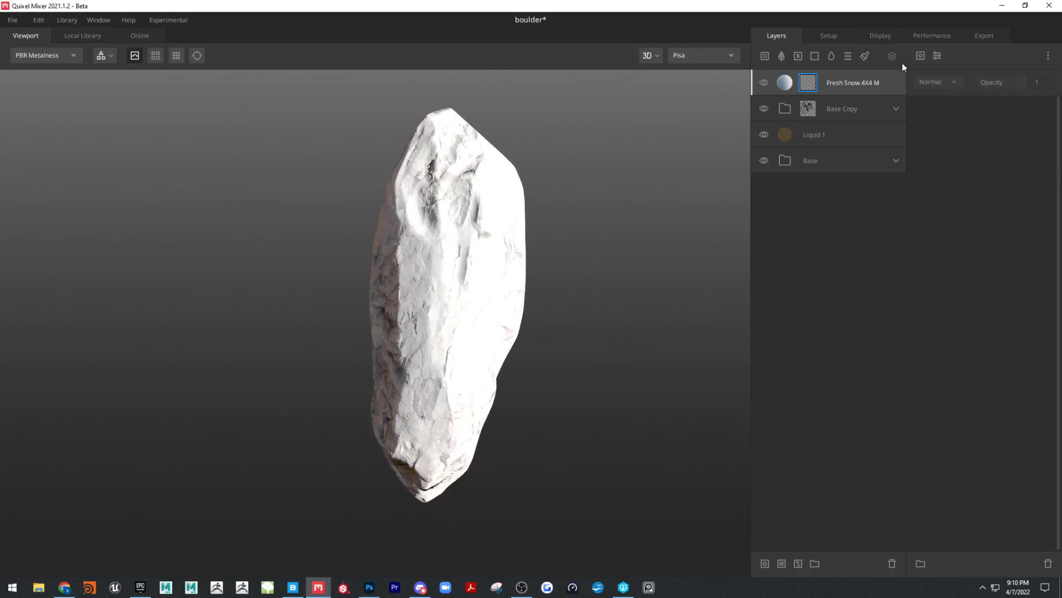
left_click(921, 55)
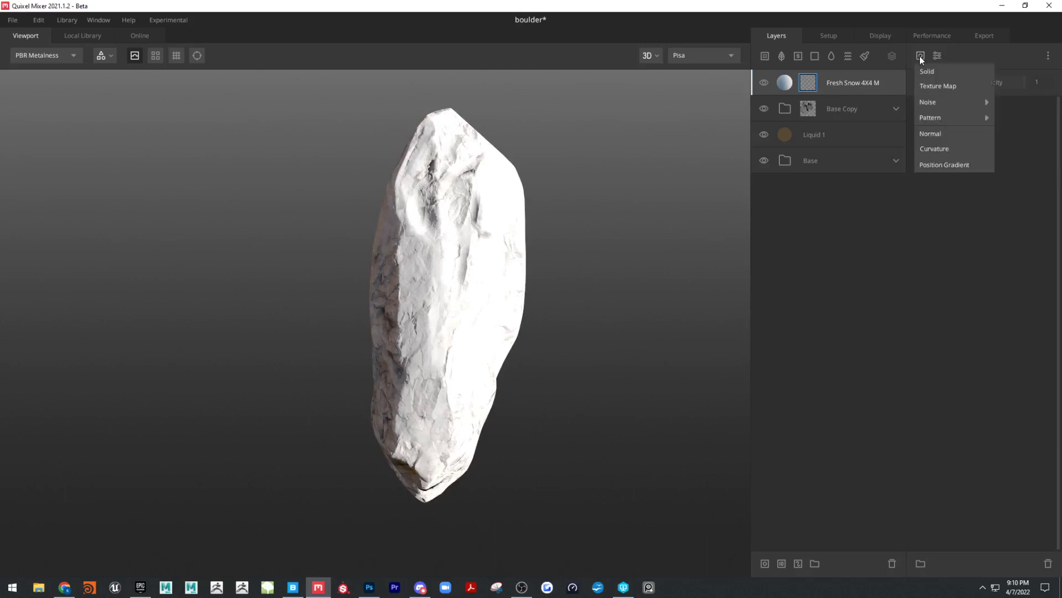
left_click(927, 135)
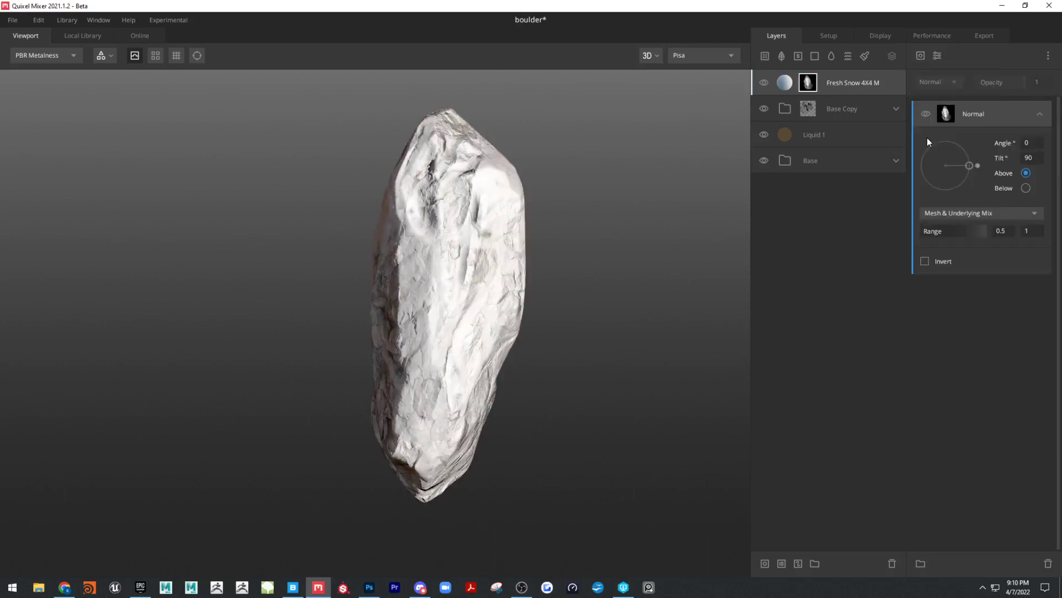
Step: Set the snow layer's Normal mask to a tilt of 0° and a range of 0.627 to 0.778
left_click_drag(562, 245, 673, 246, "alt")
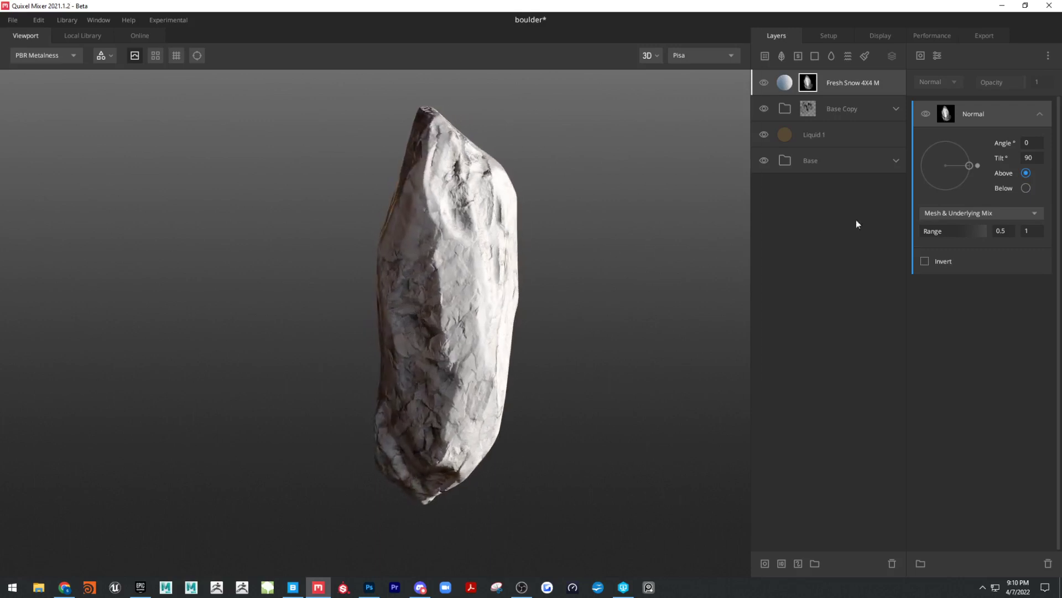
left_click_drag(968, 168, 941, 167)
left_click_drag(550, 191, 566, 230, "alt")
right_click_drag(566, 235, 606, 296, "alt")
left_click_drag(606, 296, 623, 308, "alt")
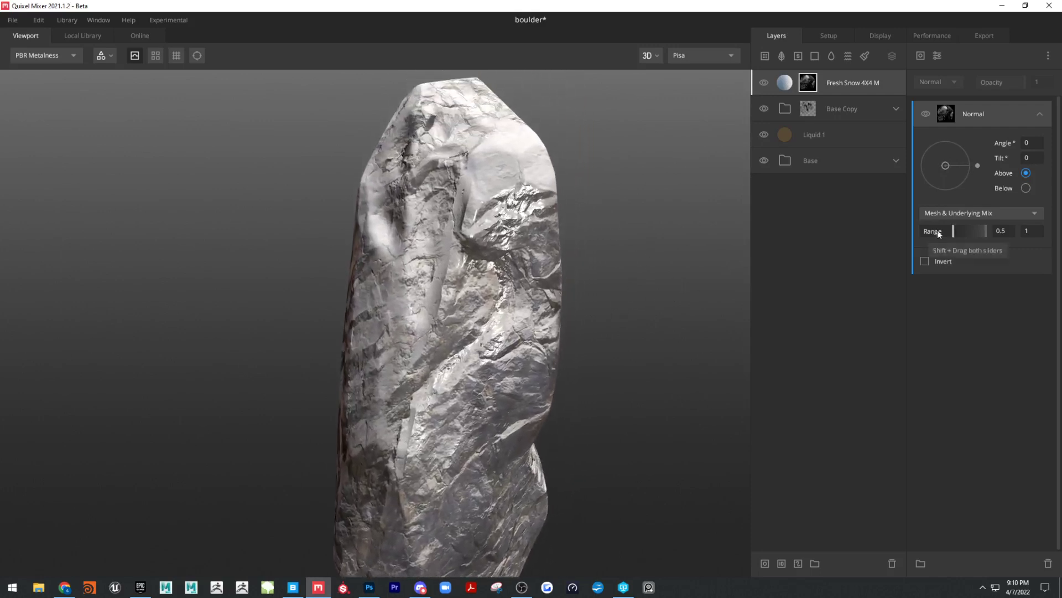
left_click_drag(984, 231, 969, 231)
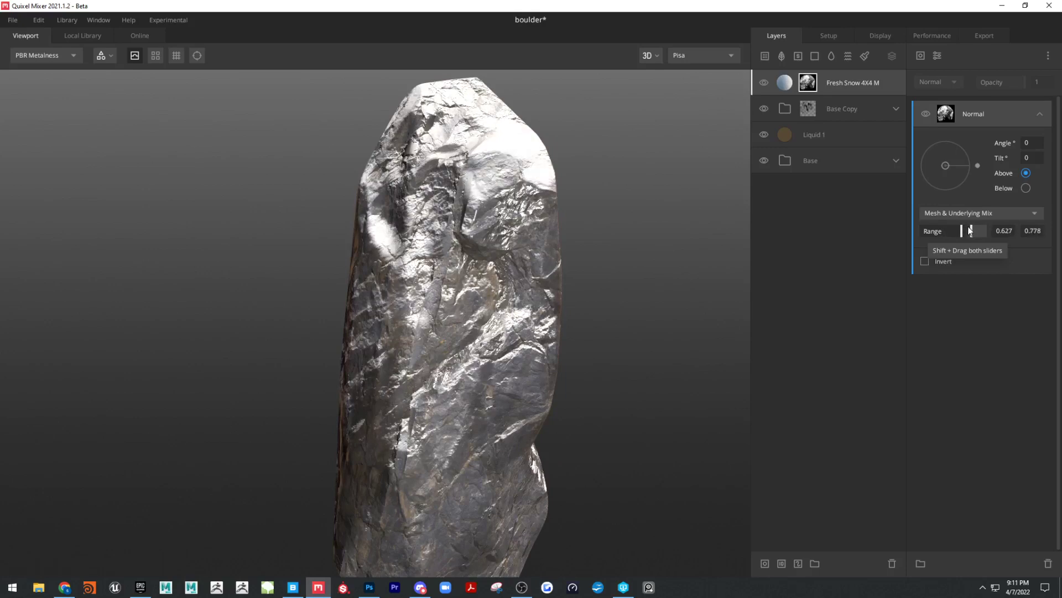
left_click_drag(570, 225, 536, 260)
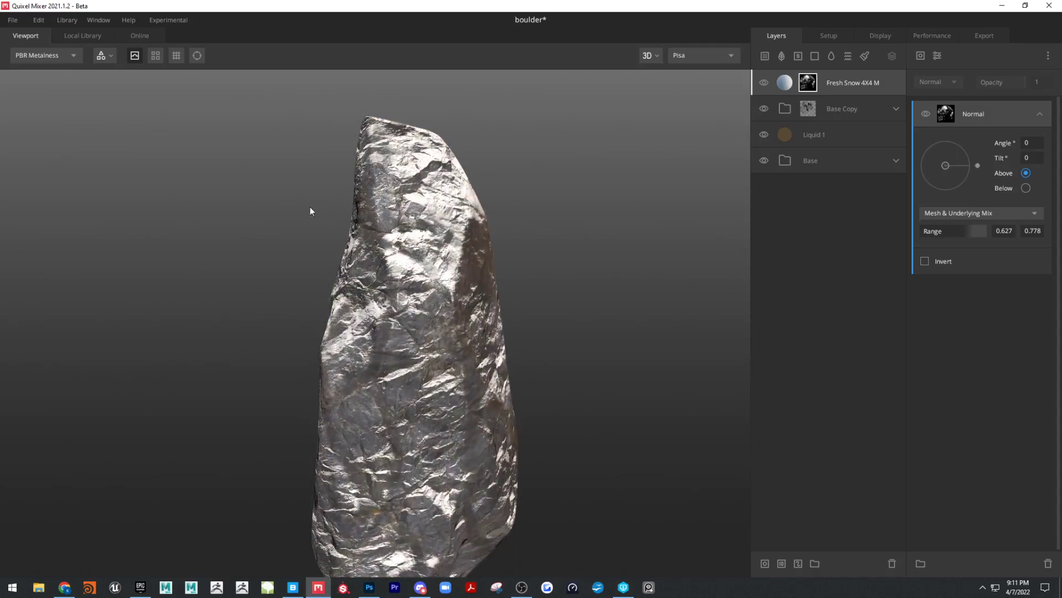
left_click_drag(310, 207, 408, 197)
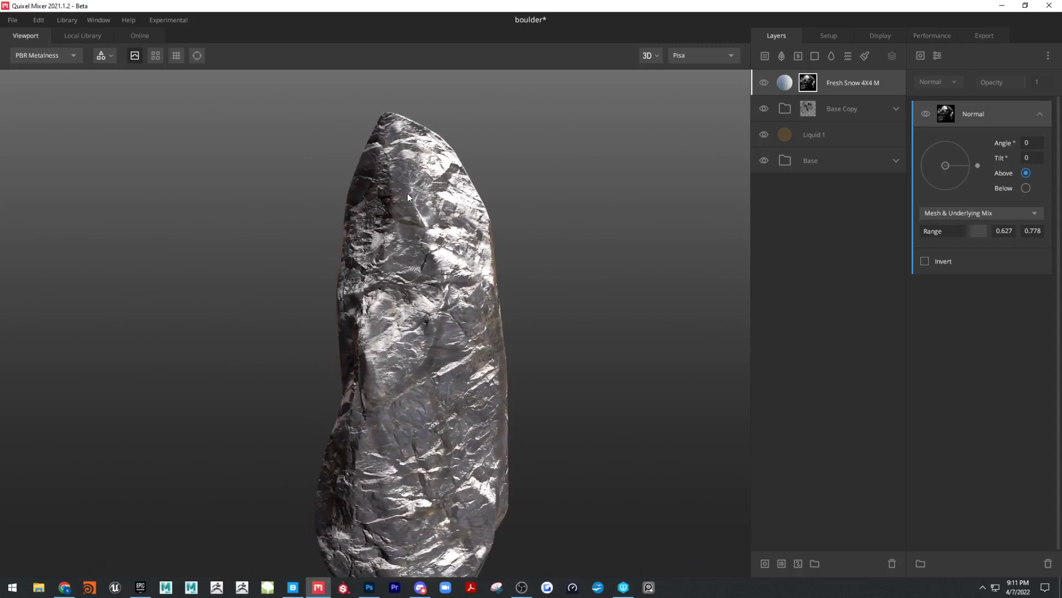
Step: Set the Liquid 1 layer's opacity to 0.836 and its moist threshold to 0.279
left_click(860, 131)
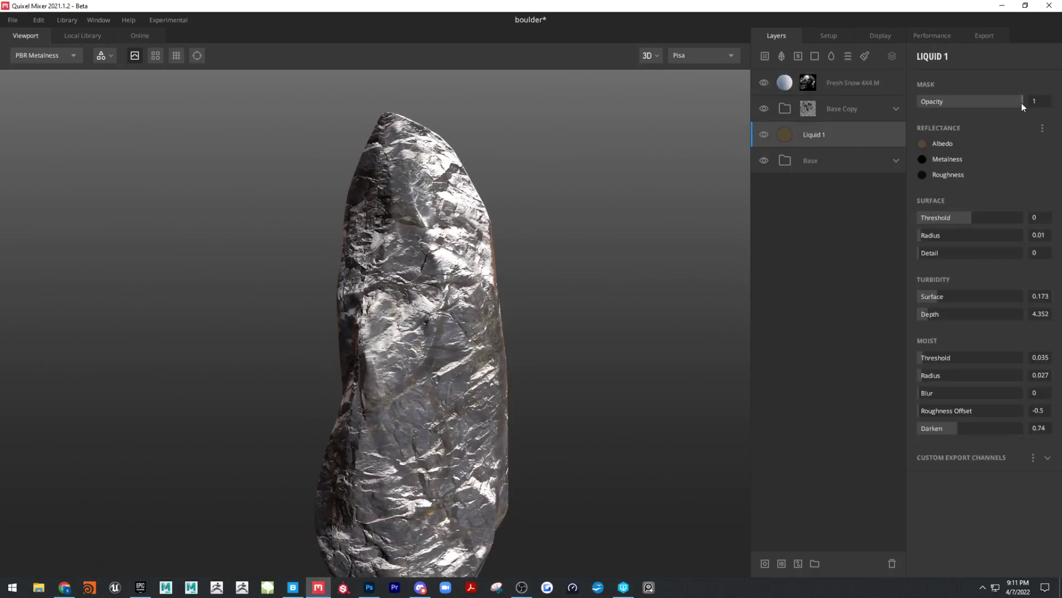
mouse_move(1022, 103)
left_mouse_down()
mouse_move(985, 104)
mouse_move(1005, 99)
left_mouse_up()
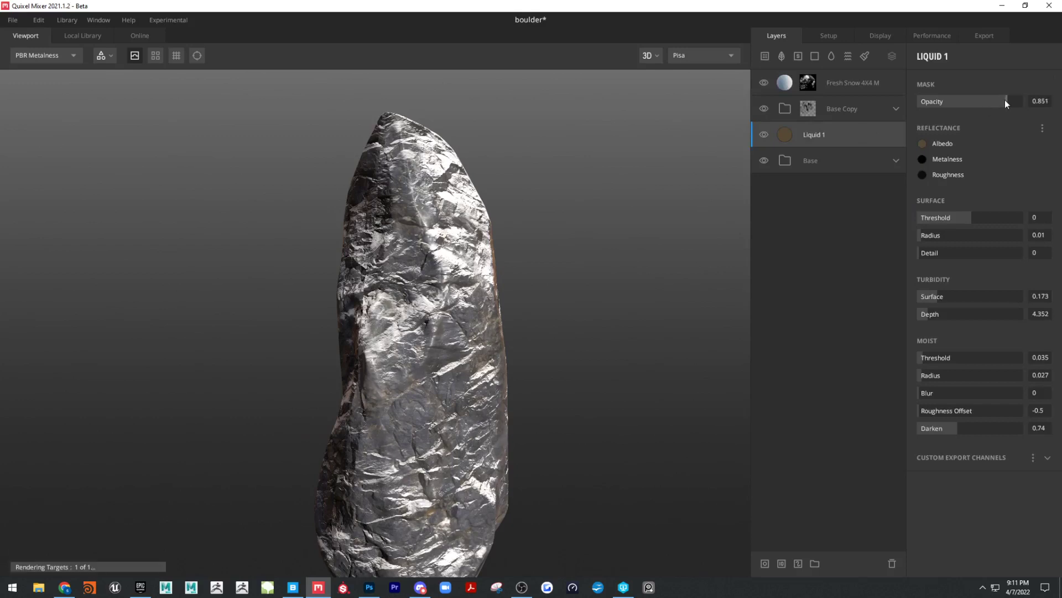
left_click_drag(1004, 101, 1004, 101)
left_click_drag(631, 240, 709, 255, "alt")
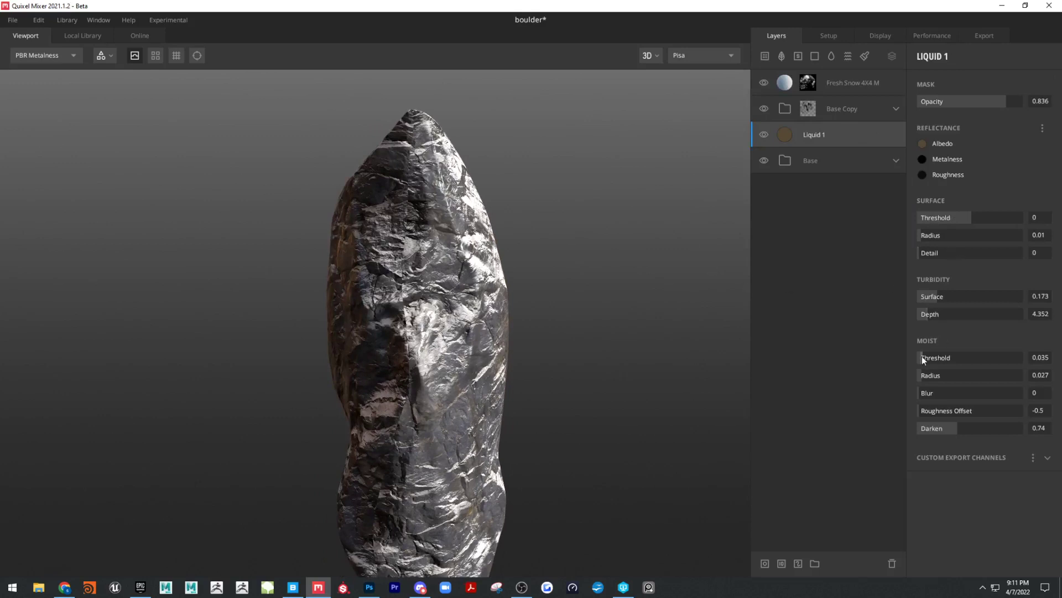
left_click_drag(922, 356, 947, 354)
Step: Try a different surface threshold on the Liquid 1 layer, check the boulder, and undo the change
left_click_drag(937, 219, 967, 221)
mouse_move(612, 262)
left_mouse_down()
mouse_move(525, 260)
mouse_move(565, 247)
mouse_move(428, 220)
mouse_move(612, 216)
mouse_move(662, 185)
mouse_move(771, 197)
left_mouse_up()
key("ctrl+z")
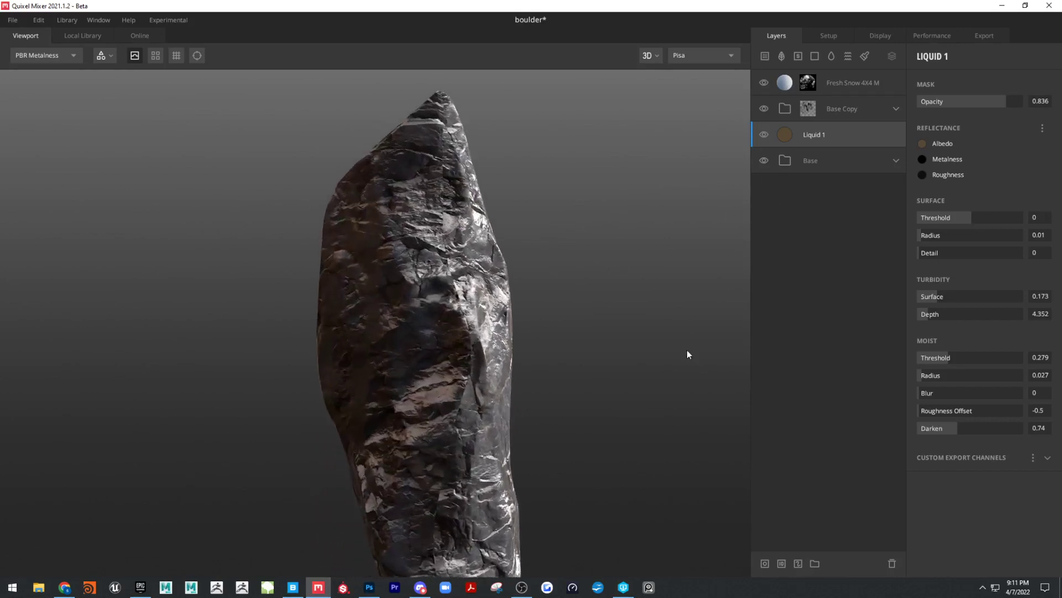
Step: Set the displacement strength of the Jagged Rock layer in the Base group to 8.955
scroll(687, 354, "up", 5)
left_click_drag(590, 334, 403, 306)
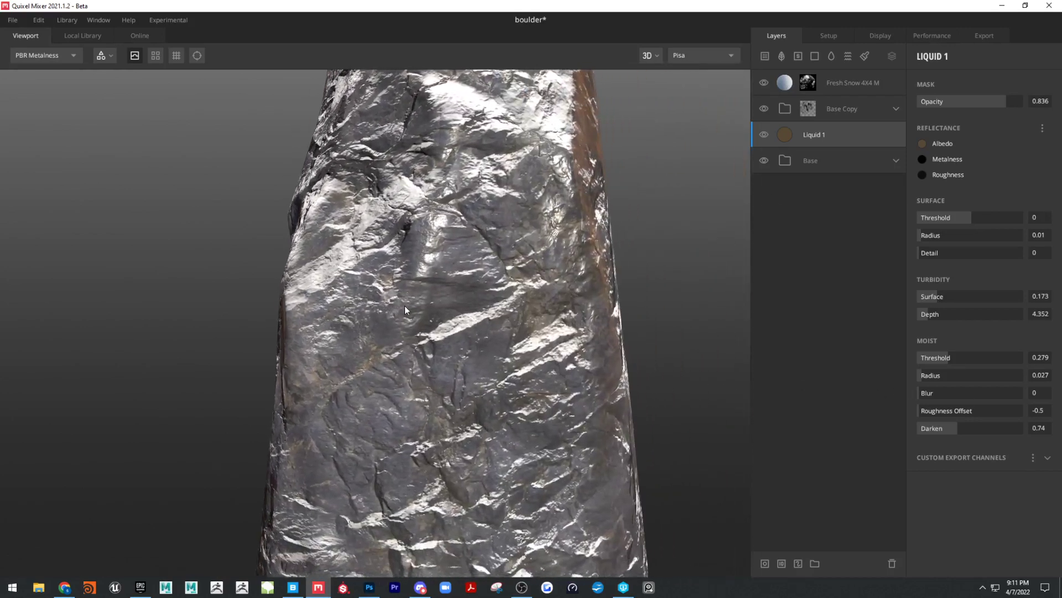
left_click_drag(382, 390, 447, 289)
middle_click_drag(446, 286, 512, 285)
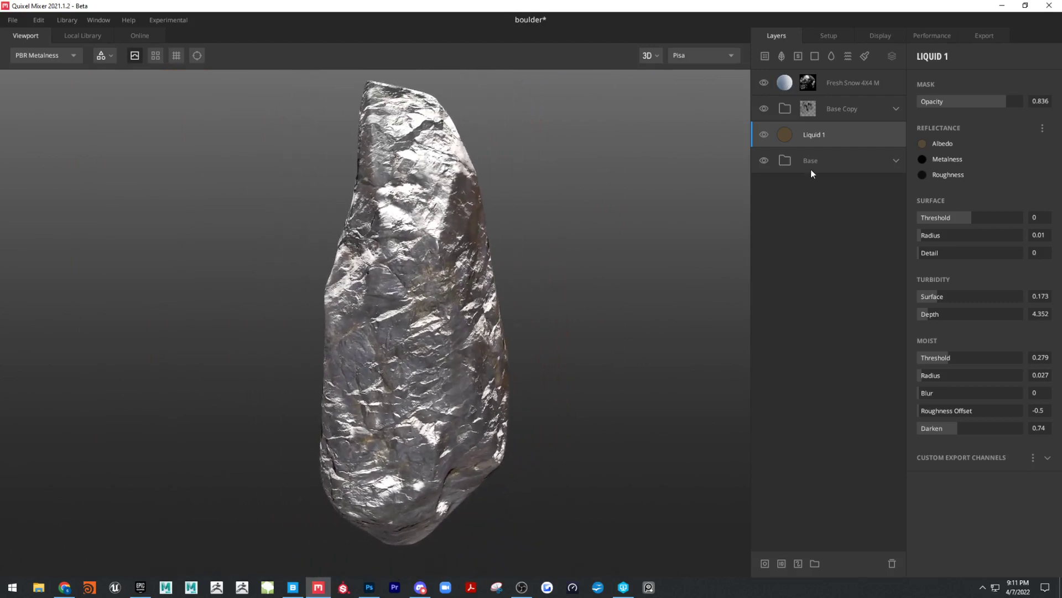
left_click(889, 164)
left_click(896, 161)
left_click(857, 217)
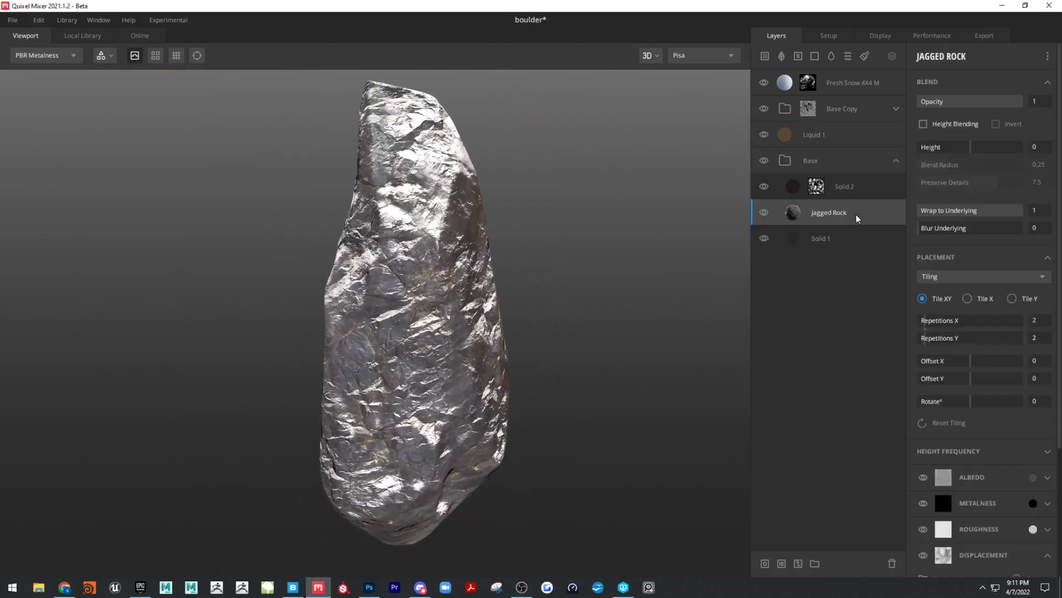
scroll(993, 410, "down", 3)
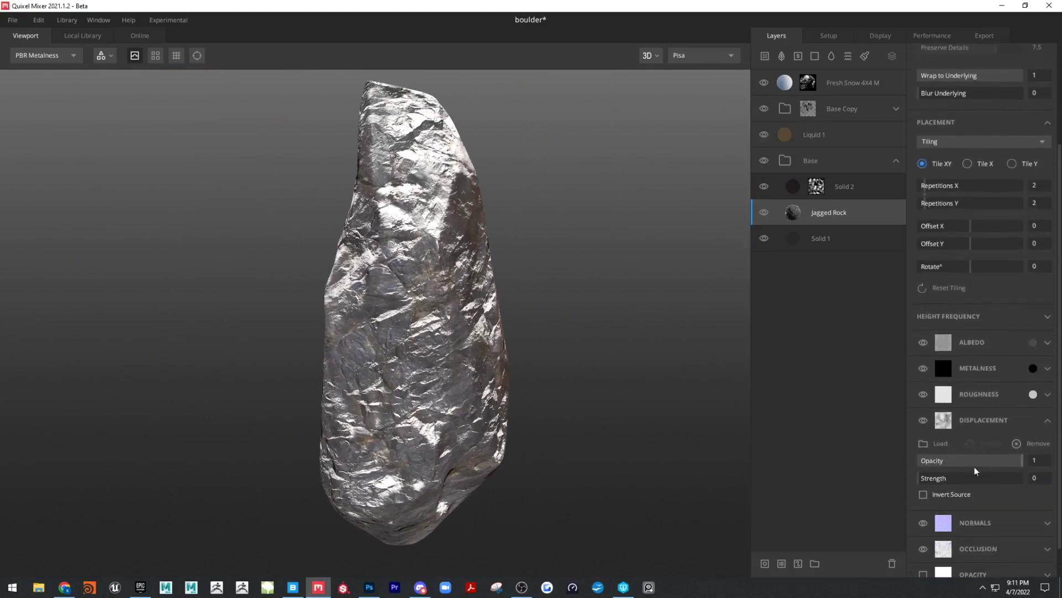
left_click_drag(923, 484, 939, 475)
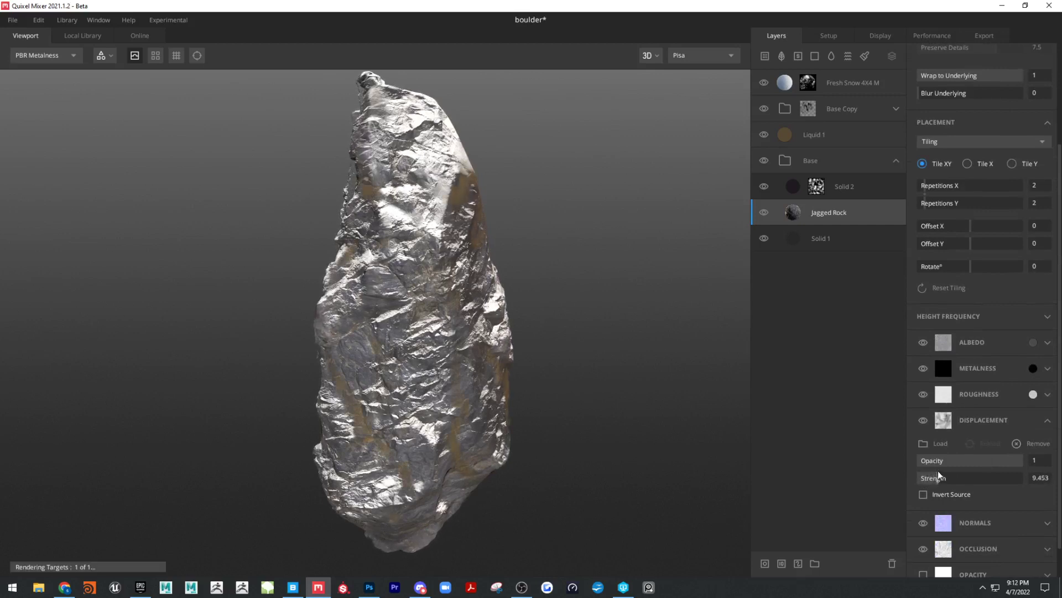
Step: Examine the displaced boulder from several sides, checking its tip, its silhouette and the exposed liquid areas
left_click_drag(305, 245, 530, 240)
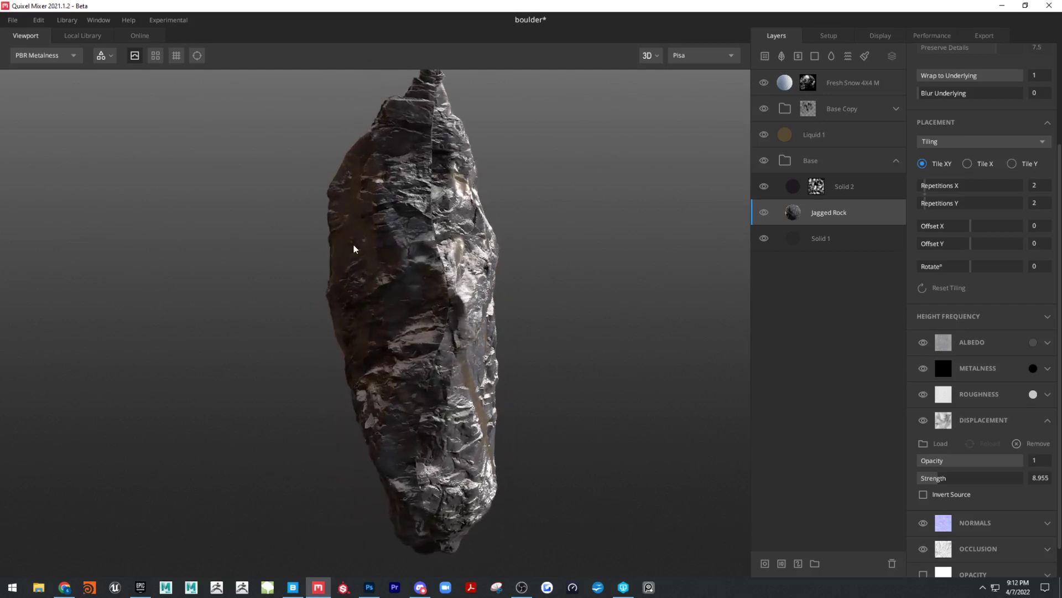
left_click_drag(352, 244, 414, 300)
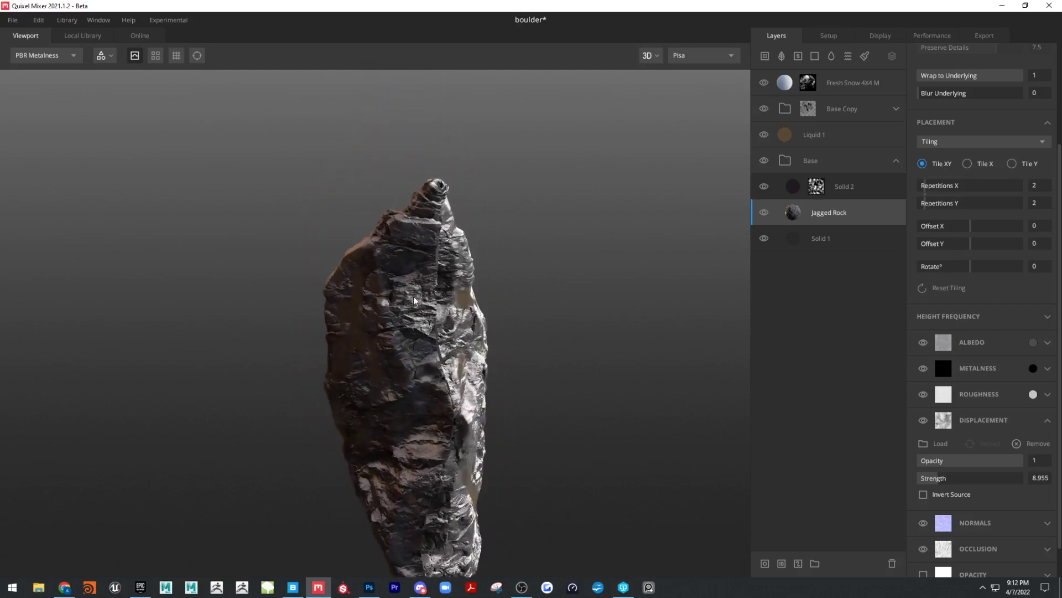
left_click_drag(438, 202, 319, 273)
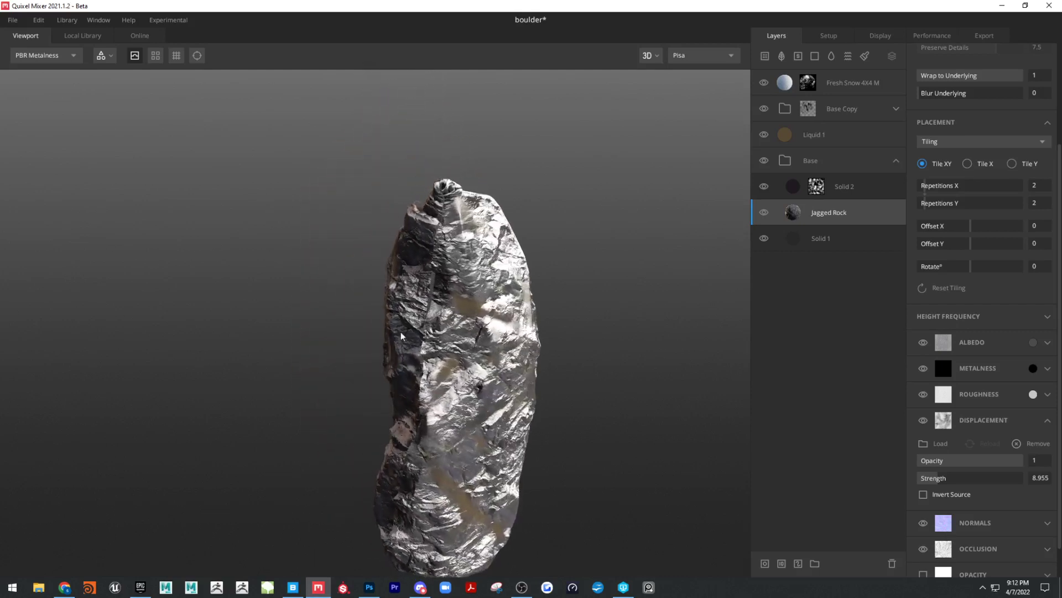
left_click_drag(390, 355, 376, 269)
middle_click_drag(376, 268, 459, 330)
left_click_drag(459, 329, 417, 314)
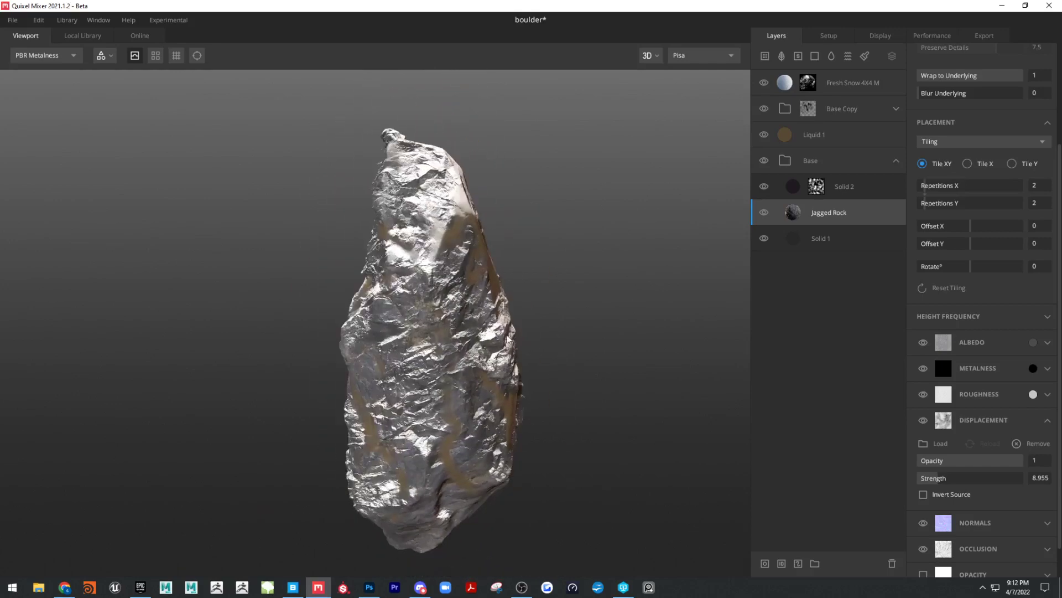
middle_click_drag(417, 314, 484, 357)
left_click_drag(485, 356, 636, 346)
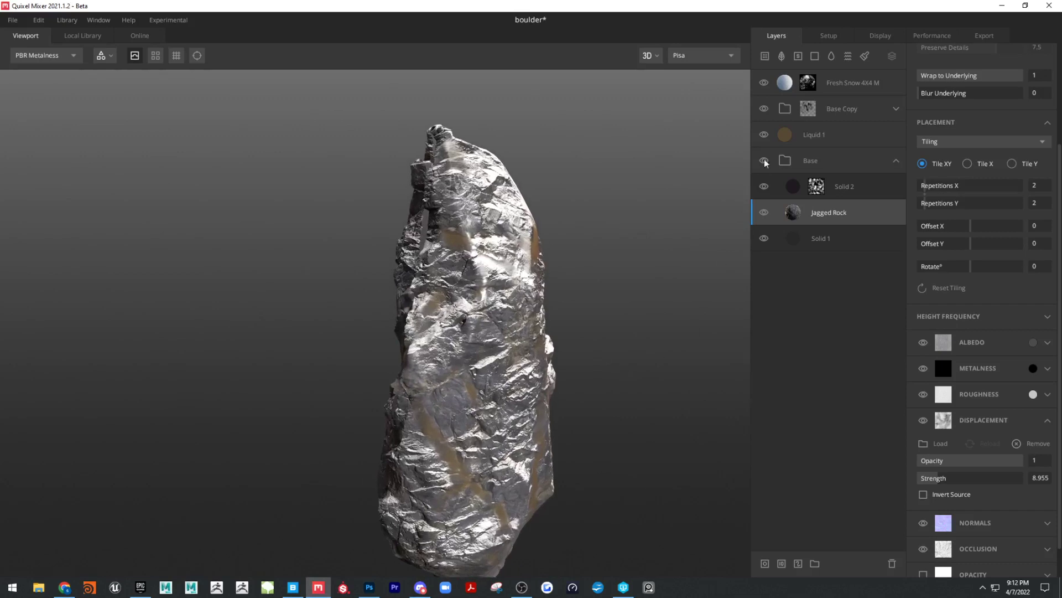
Step: Set the Liquid 1 layer's surface threshold to -0.756 and its albedo to neutral gray 5B5B5B
left_click(791, 137)
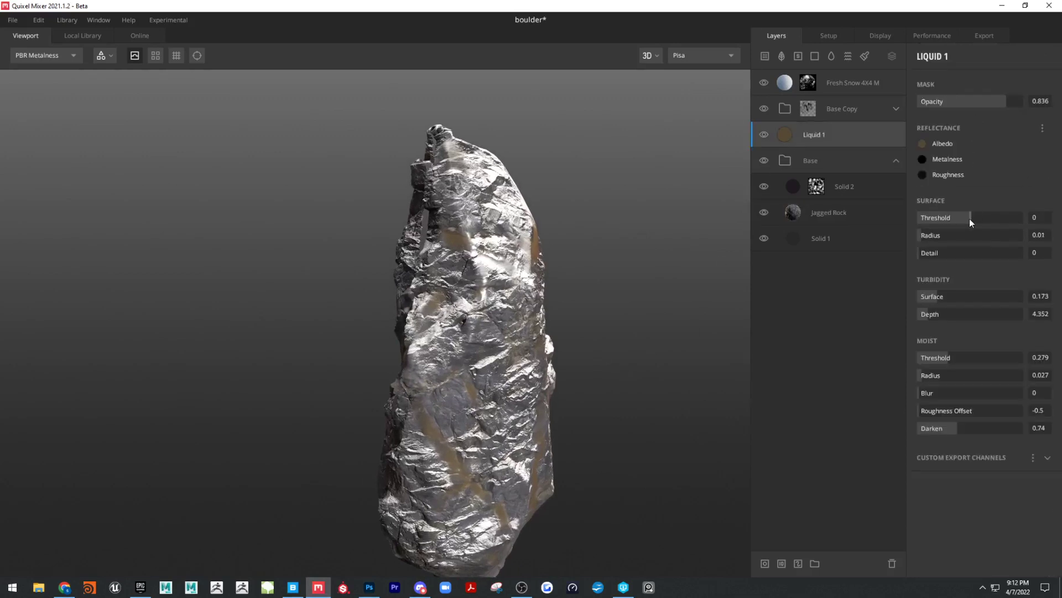
mouse_move(969, 218)
left_mouse_down()
mouse_move(982, 215)
mouse_move(950, 217)
left_mouse_up()
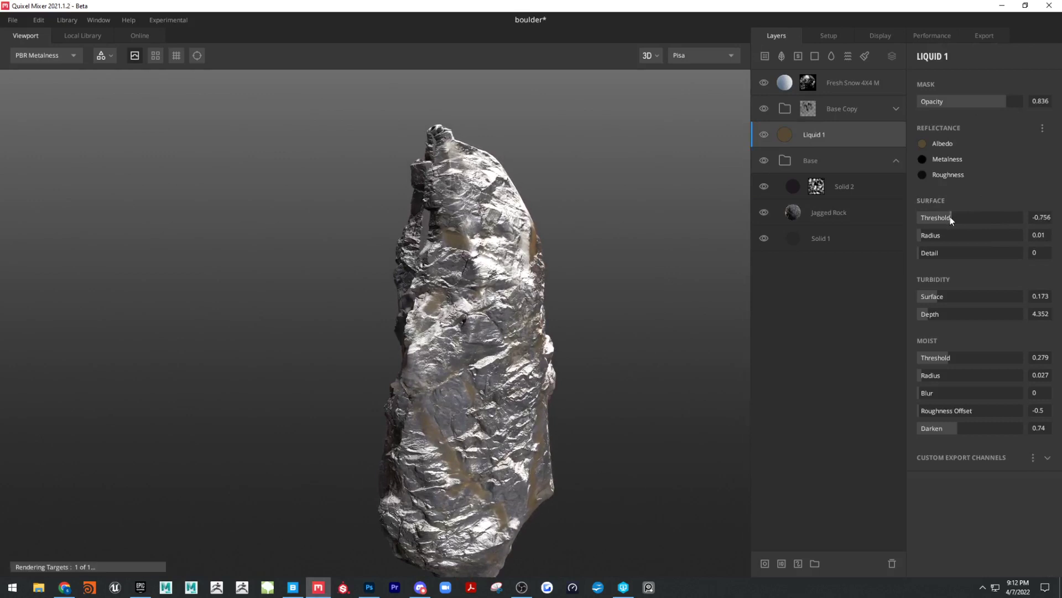
left_click(922, 143)
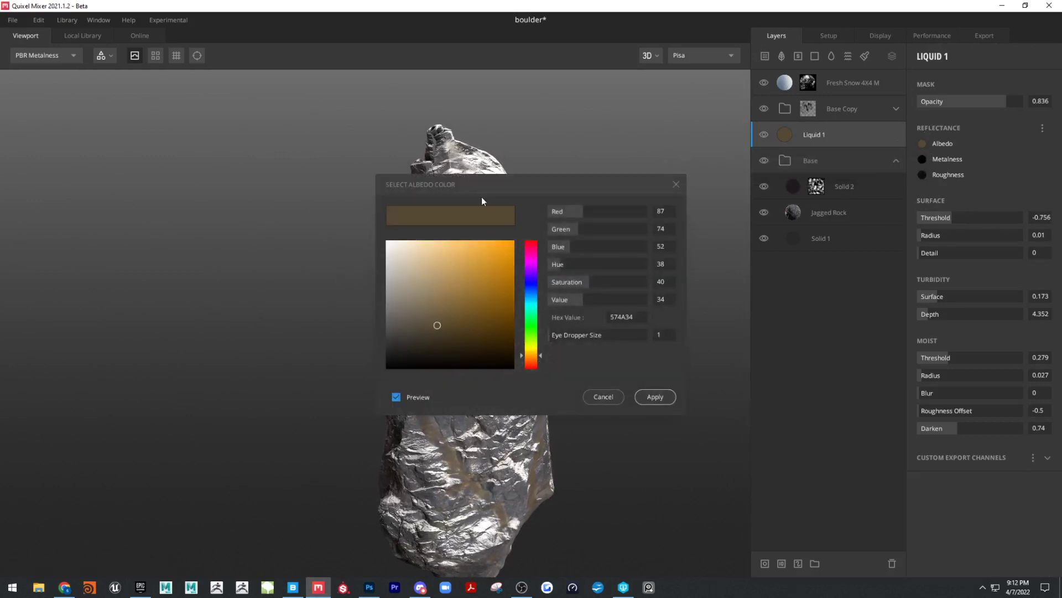
left_click_drag(481, 201, 687, 281)
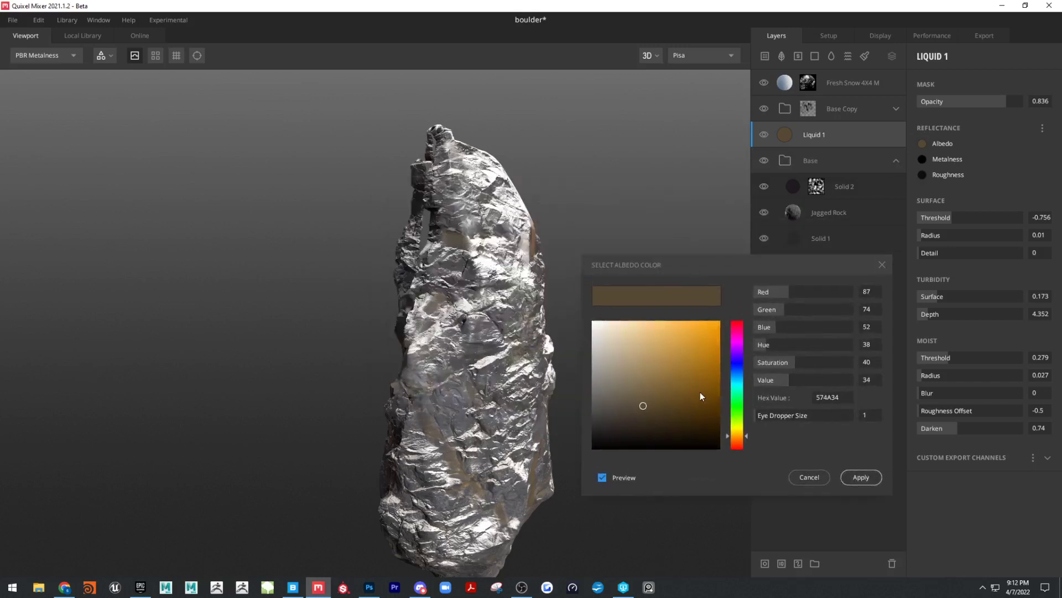
left_click(451, 209)
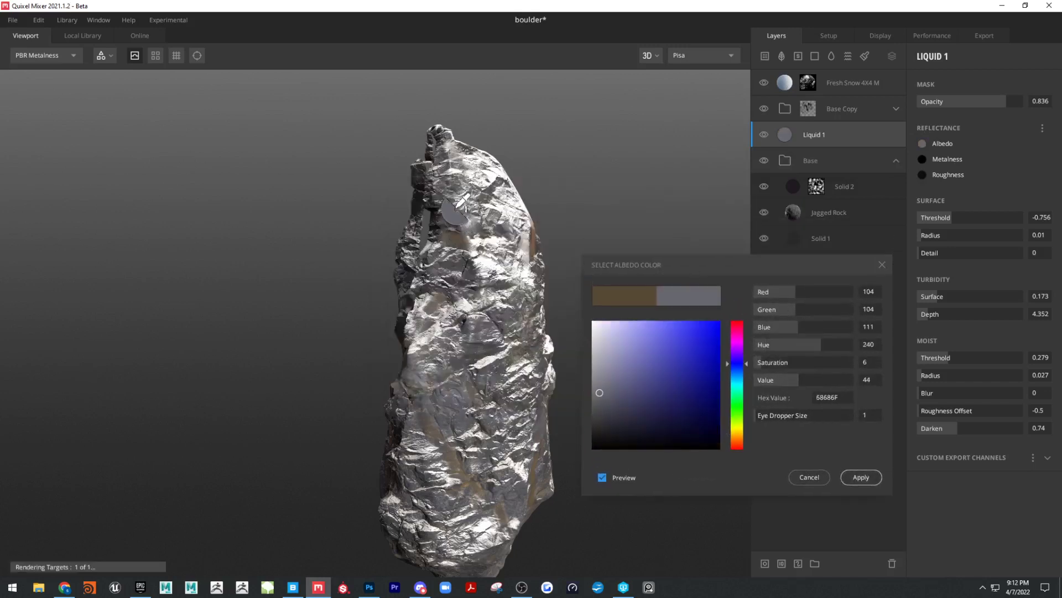
mouse_move(602, 394)
left_mouse_down()
mouse_move(580, 394)
mouse_move(557, 446)
mouse_move(552, 323)
mouse_move(527, 403)
left_mouse_up()
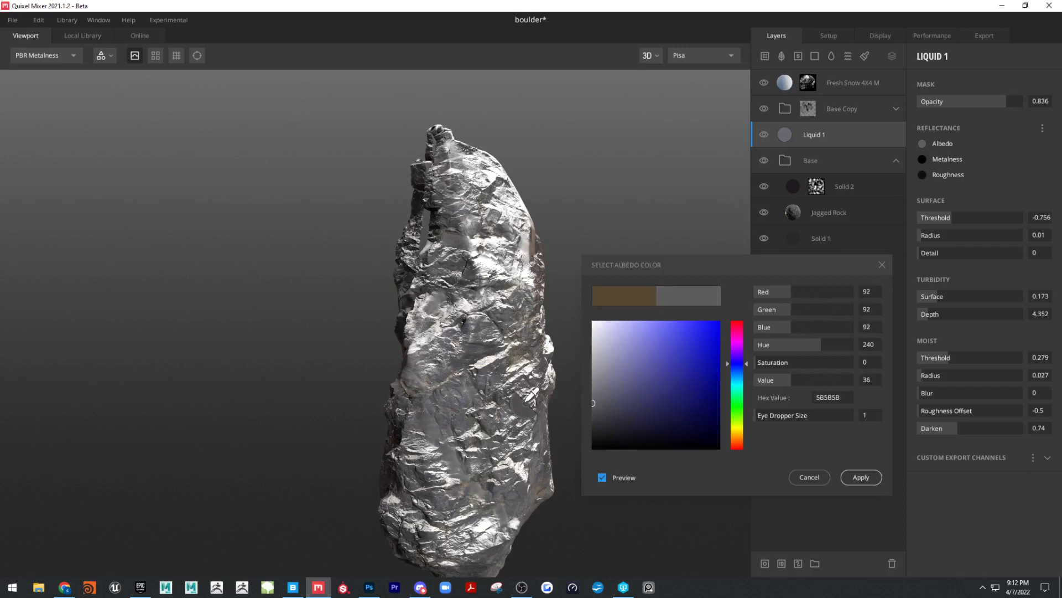
left_click(855, 477)
left_click_drag(583, 320, 407, 346)
scroll(396, 388, "up", 3)
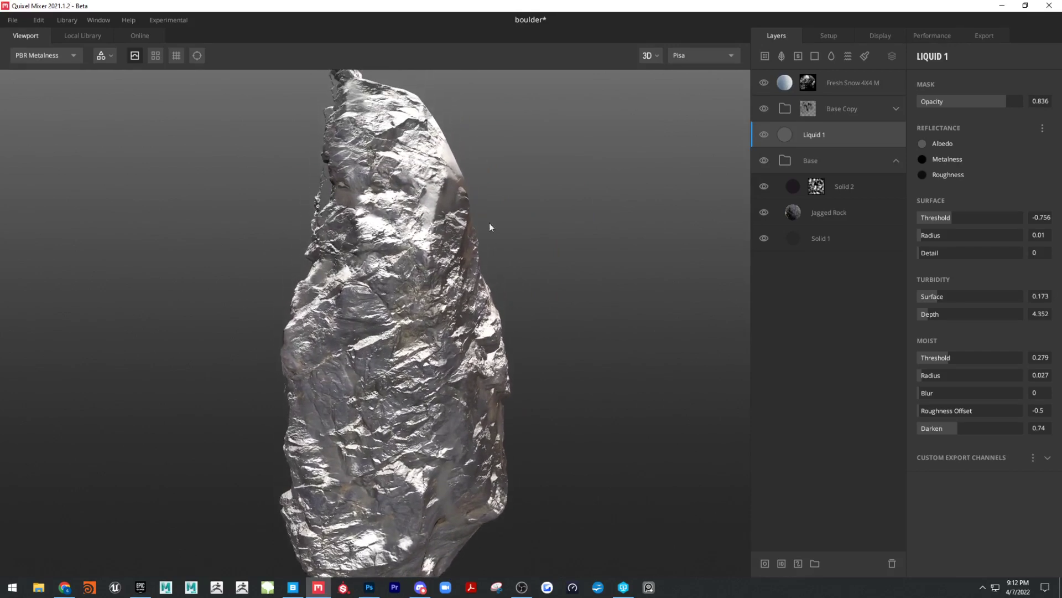
mouse_move(489, 224)
left_mouse_down()
mouse_move(361, 294)
mouse_move(365, 379)
mouse_move(291, 287)
mouse_move(384, 334)
mouse_move(627, 337)
left_mouse_up()
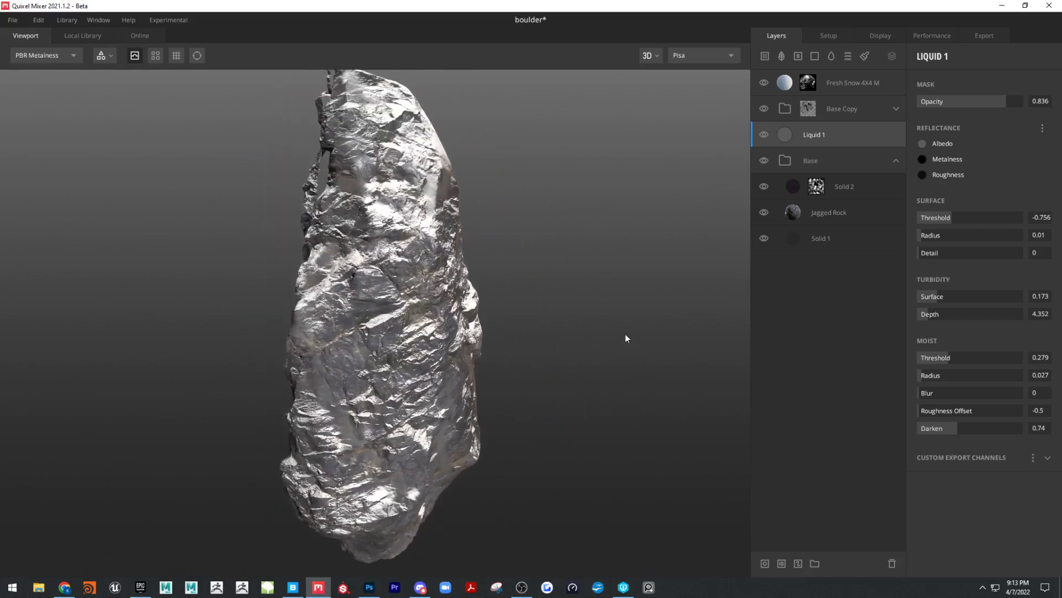
Step: Delete all existing layers, including Fresh Snow, Base Copy, Liquid 1 and the Base group, leaving the boulder bare
left_click(765, 82)
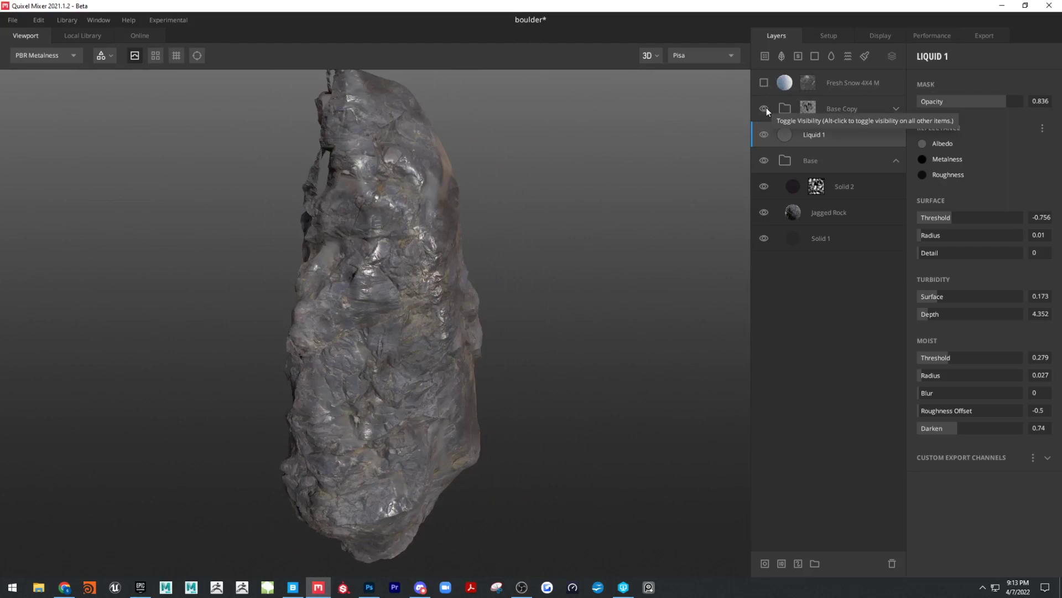
left_click(852, 79)
left_click(833, 213, "shift")
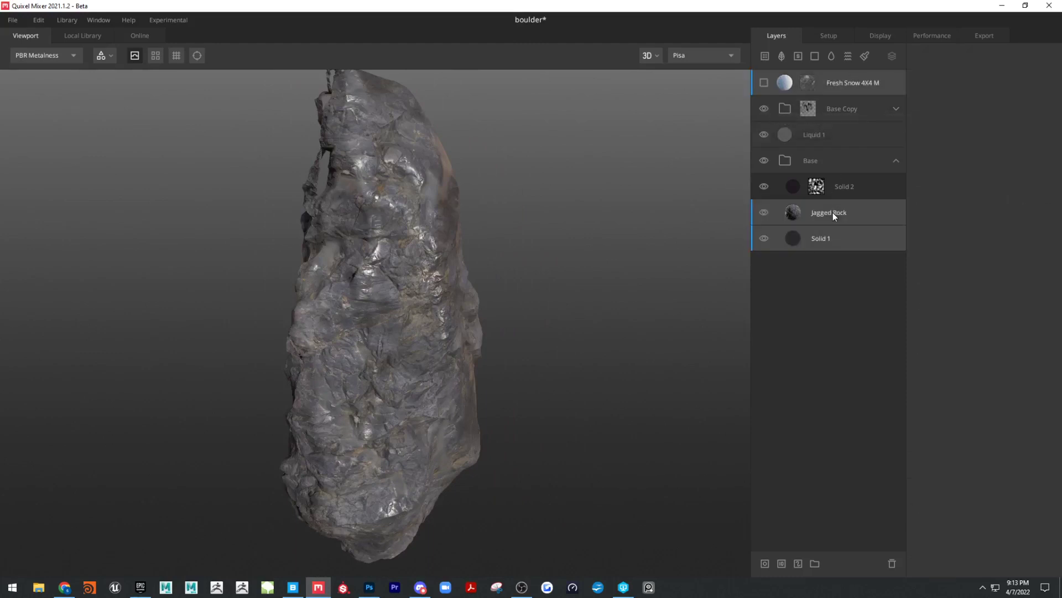
left_click(855, 109)
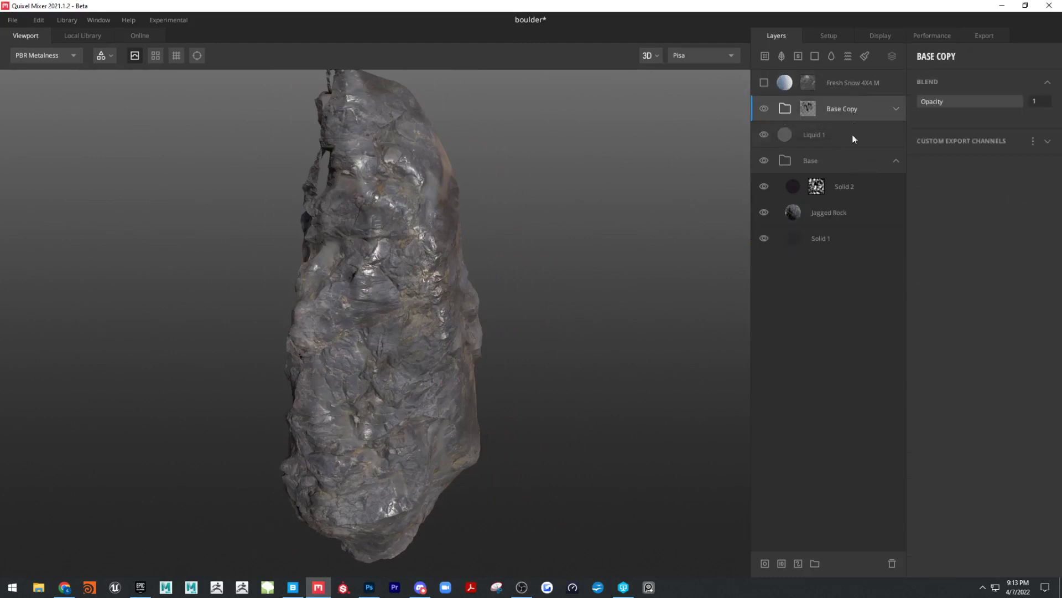
left_click(844, 216, "shift")
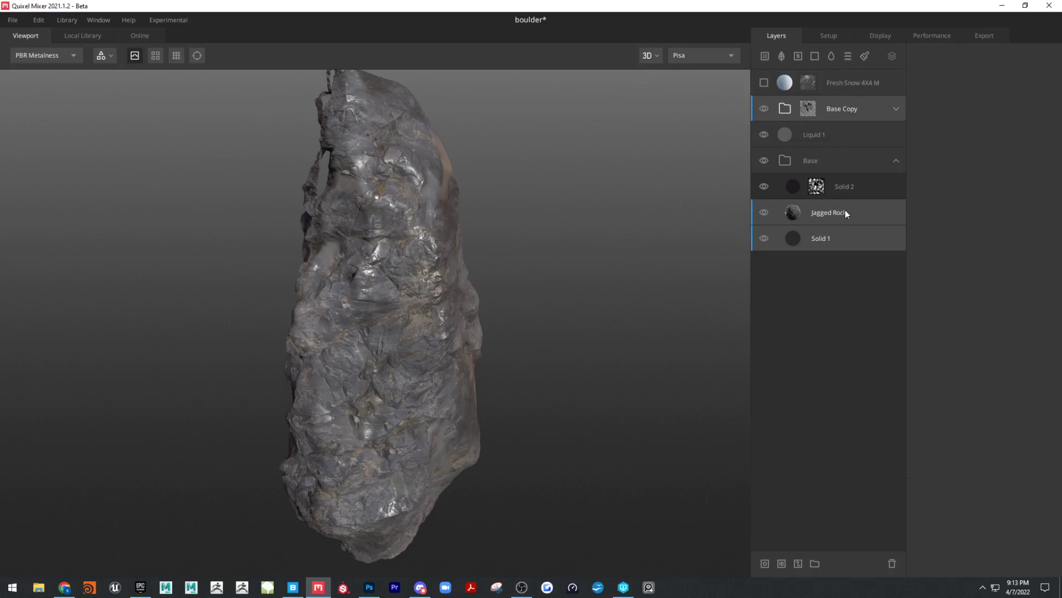
key("Delete")
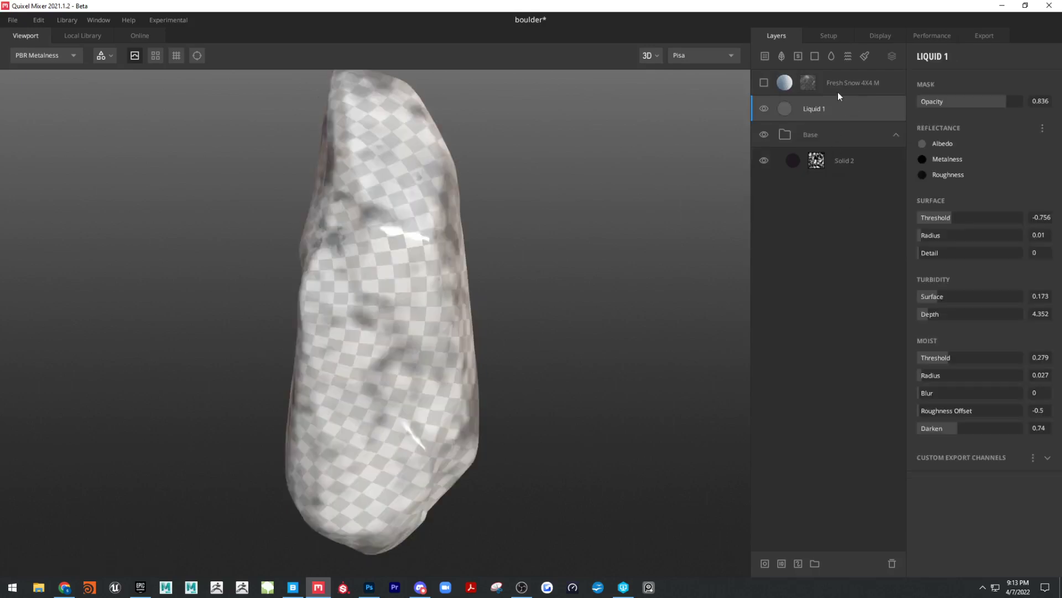
left_click(838, 92)
key("Delete")
left_click(833, 109, "shift")
key("Delete")
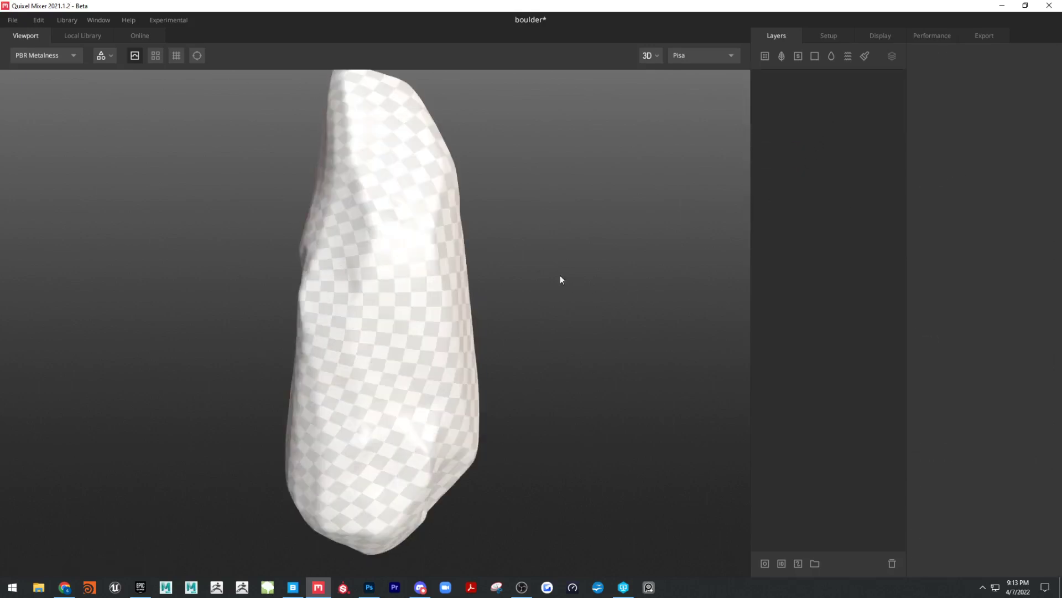
Step: Add a solid layer to the bare boulder and load the map_testing_normal image into its normals channel
left_click_drag(560, 279, 487, 271)
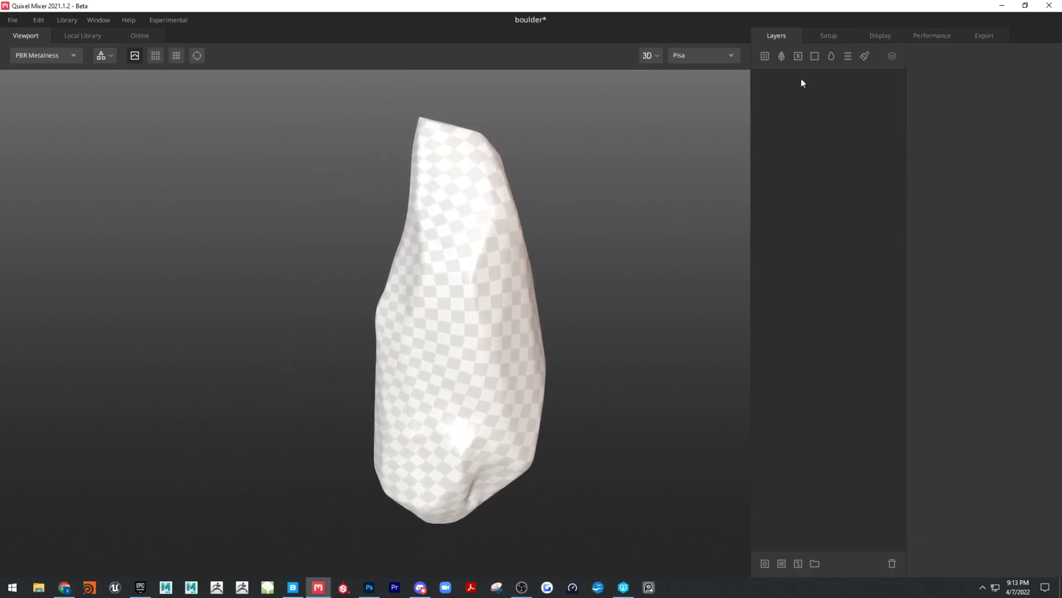
left_click(817, 56)
scroll(1006, 481, "down", 1)
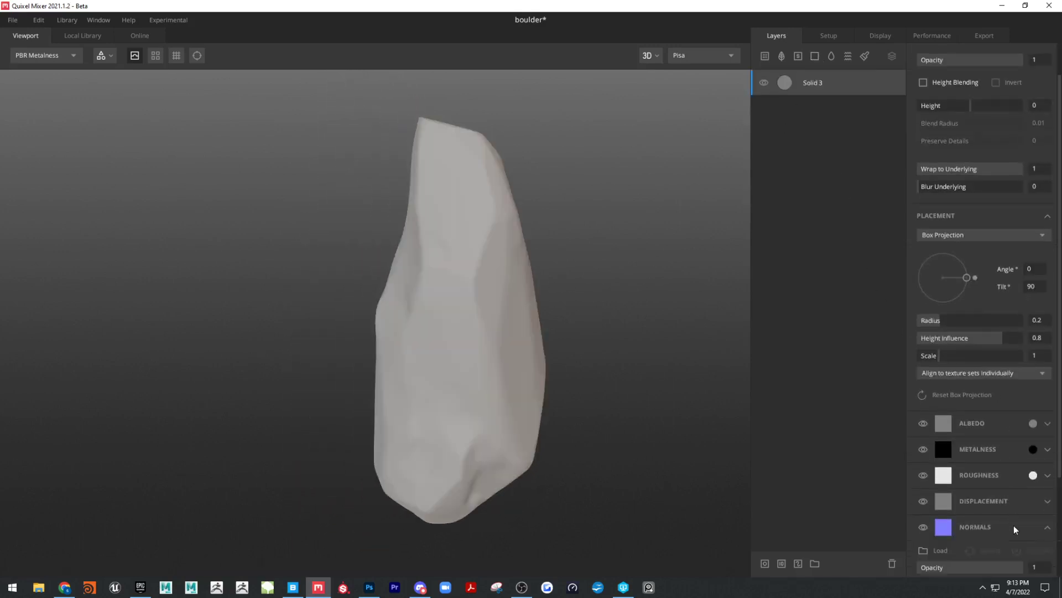
scroll(1005, 515, "down", 1)
left_click(936, 509)
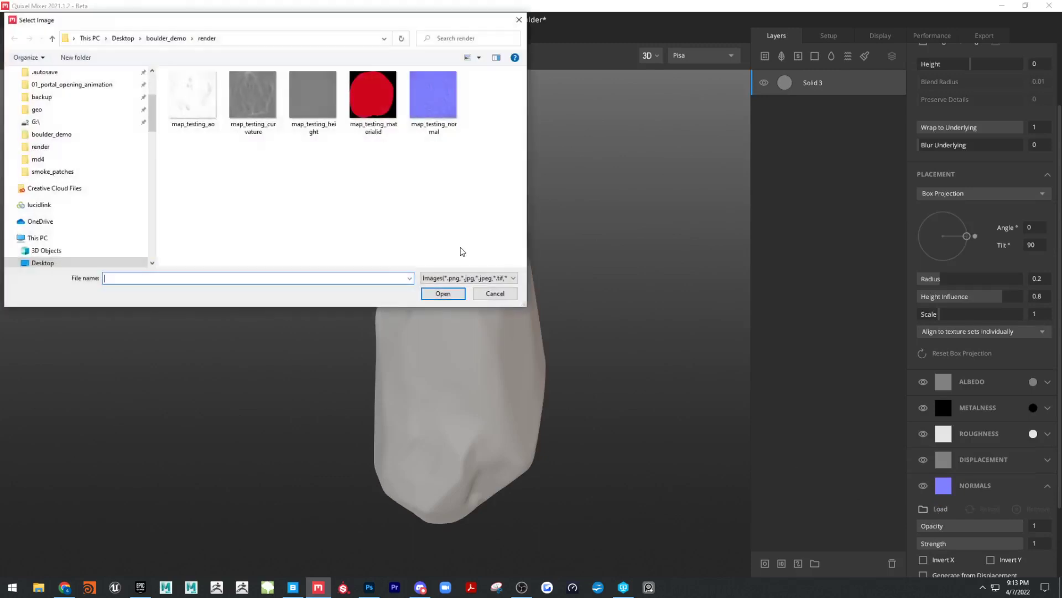
left_click(441, 123)
left_click(443, 294)
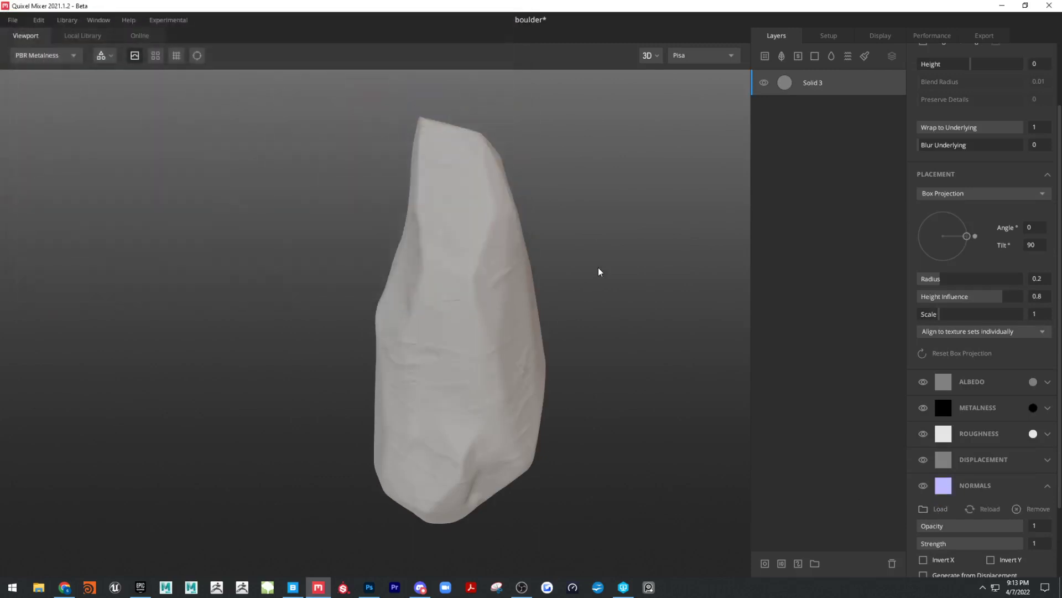
Step: Switch the solid layer's placement from Box Projection to Tiling and check the normal map on the boulder
left_click(961, 194)
left_click(951, 215)
left_click_drag(593, 240, 502, 294)
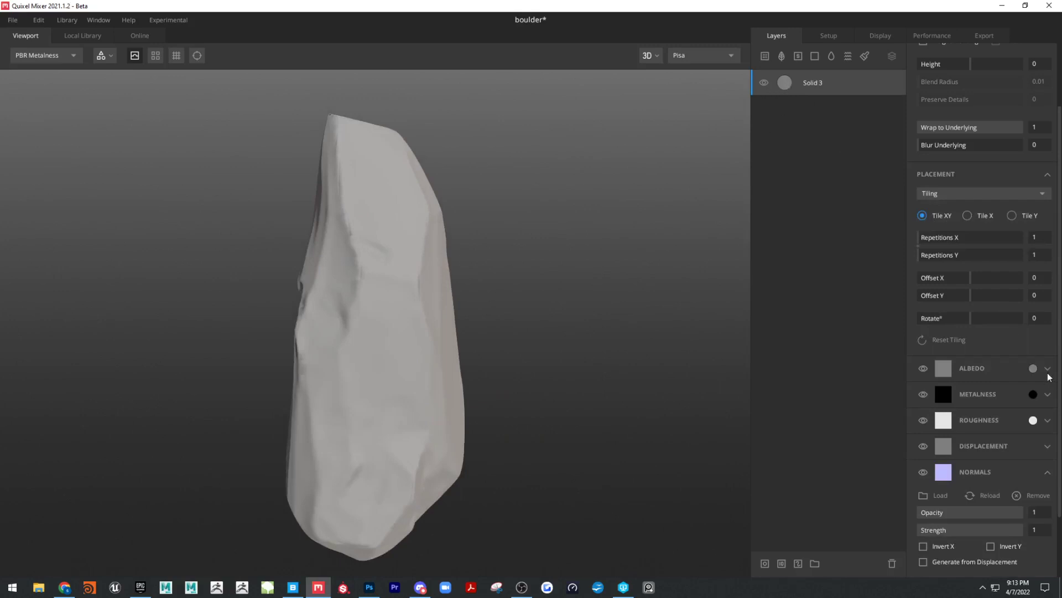
Step: Set the solid layer's albedo to dark brown 26201A
left_click(1033, 368)
left_click_drag(603, 380, 590, 442)
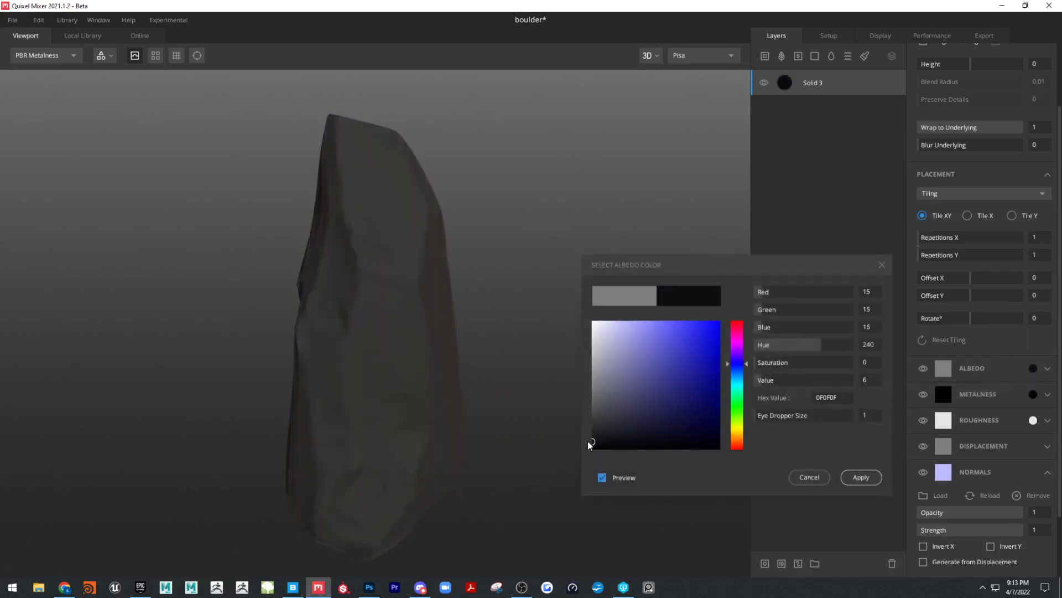
left_click_drag(740, 374, 745, 435)
left_click_drag(629, 430, 635, 428)
left_click_drag(737, 435, 744, 438)
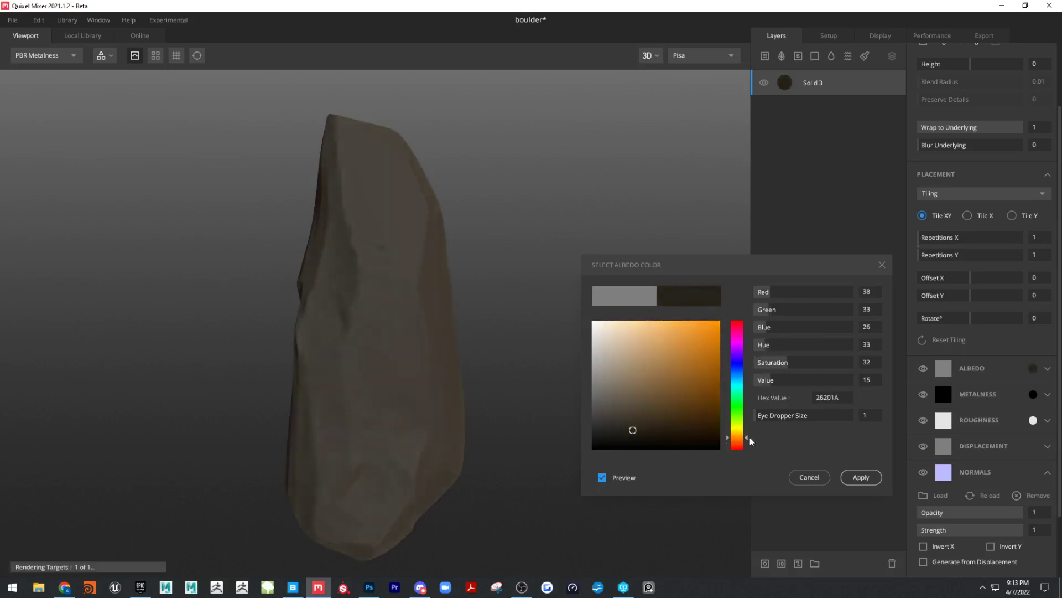
left_click(861, 477)
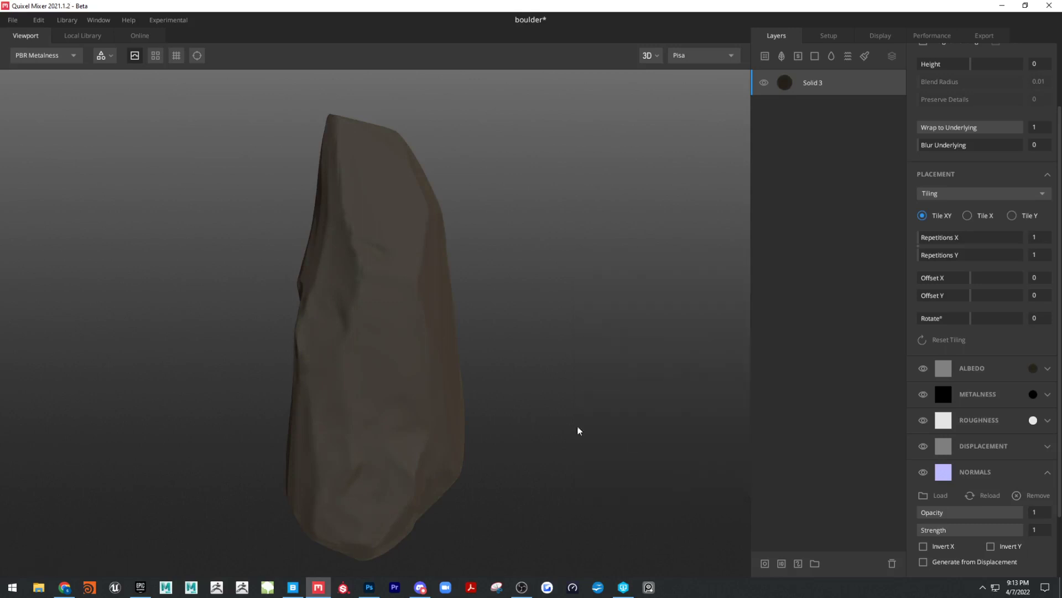
left_click_drag(475, 367, 514, 337)
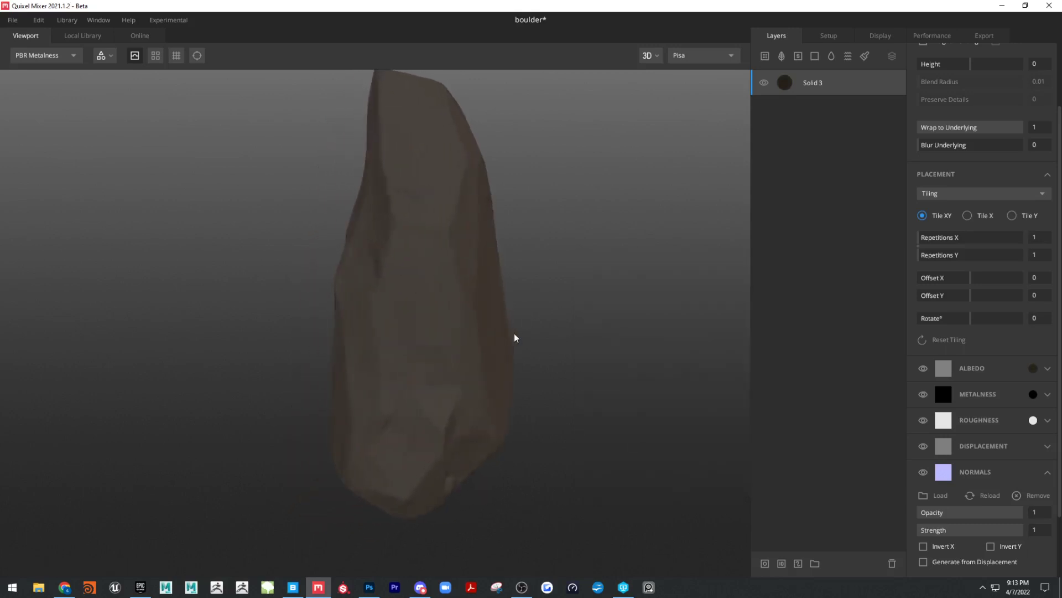
Step: Duplicate the dark brown solid layer and change the copy's albedo to a lighter grayish brown
key("ctrl+d")
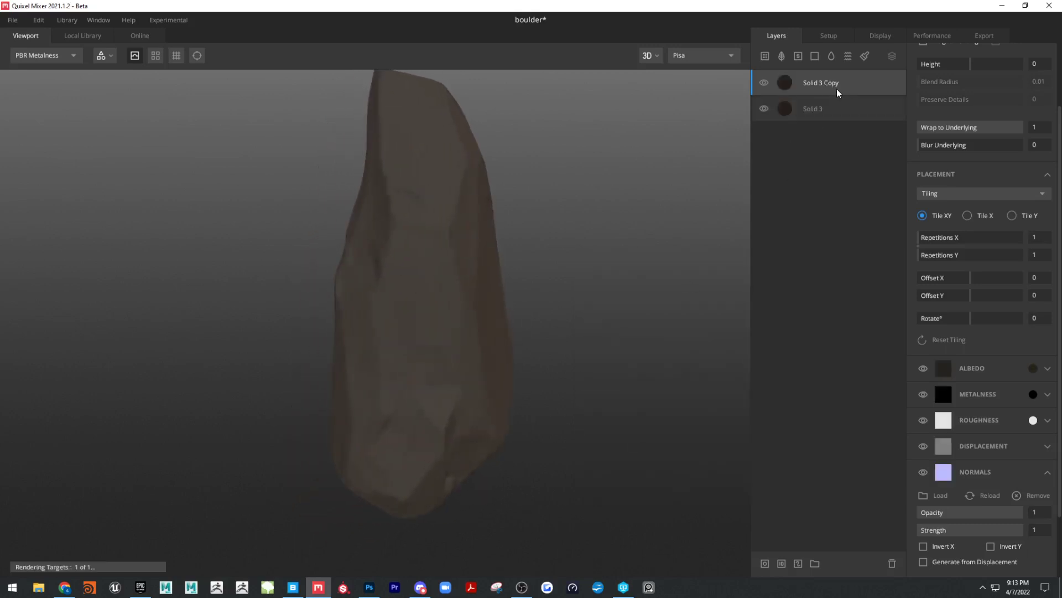
left_click(1032, 367)
left_click_drag(612, 367, 620, 394)
left_click(861, 477)
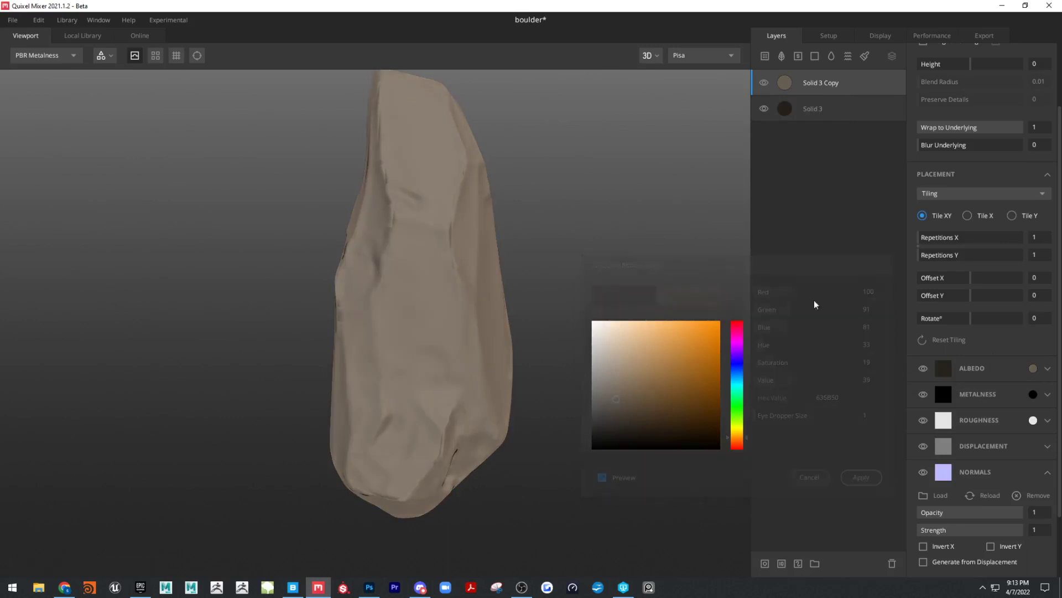
Step: Add a mask stack with a Position Gradient to the Solid 3 Copy layer and set its range to 0.286–0.905
right_click(847, 84)
left_click(881, 192)
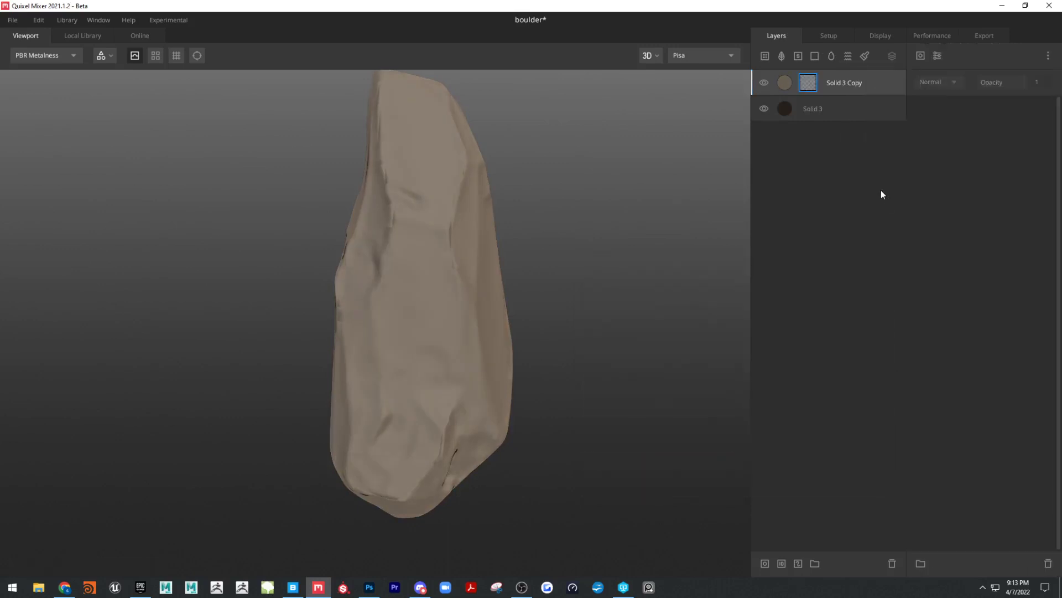
left_click(920, 56)
left_click(942, 161)
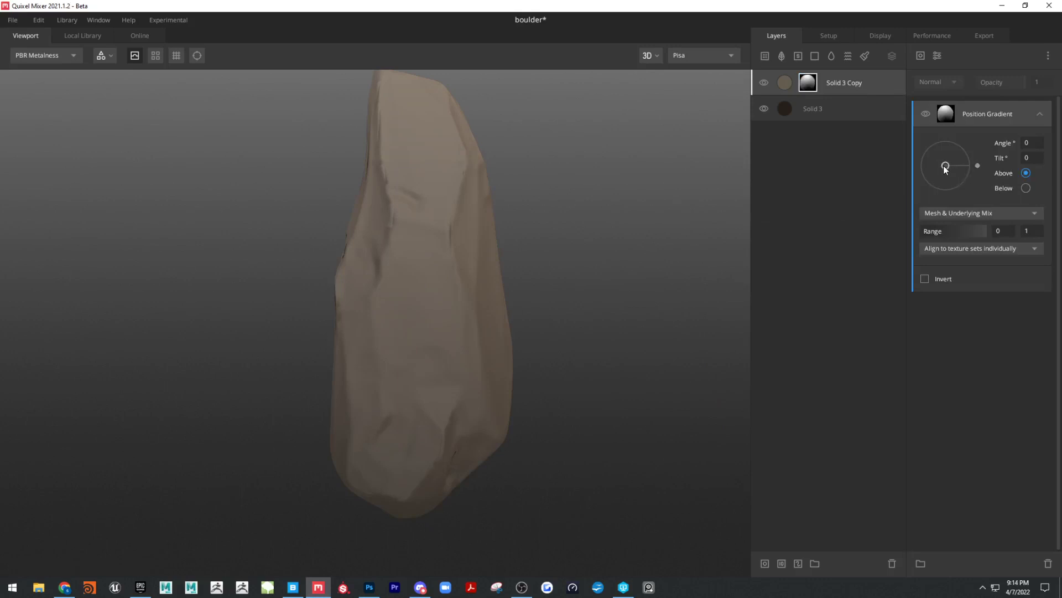
mouse_move(945, 167)
left_mouse_down()
mouse_move(968, 164)
mouse_move(951, 164)
mouse_move(950, 180)
mouse_move(975, 165)
left_mouse_up()
mouse_move(930, 236)
left_mouse_down()
mouse_move(982, 228)
mouse_move(922, 236)
mouse_move(981, 231)
left_mouse_up()
mouse_move(480, 288)
left_mouse_down()
mouse_move(612, 261)
mouse_move(161, 254)
mouse_move(385, 269)
mouse_move(435, 292)
mouse_move(753, 335)
left_mouse_up()
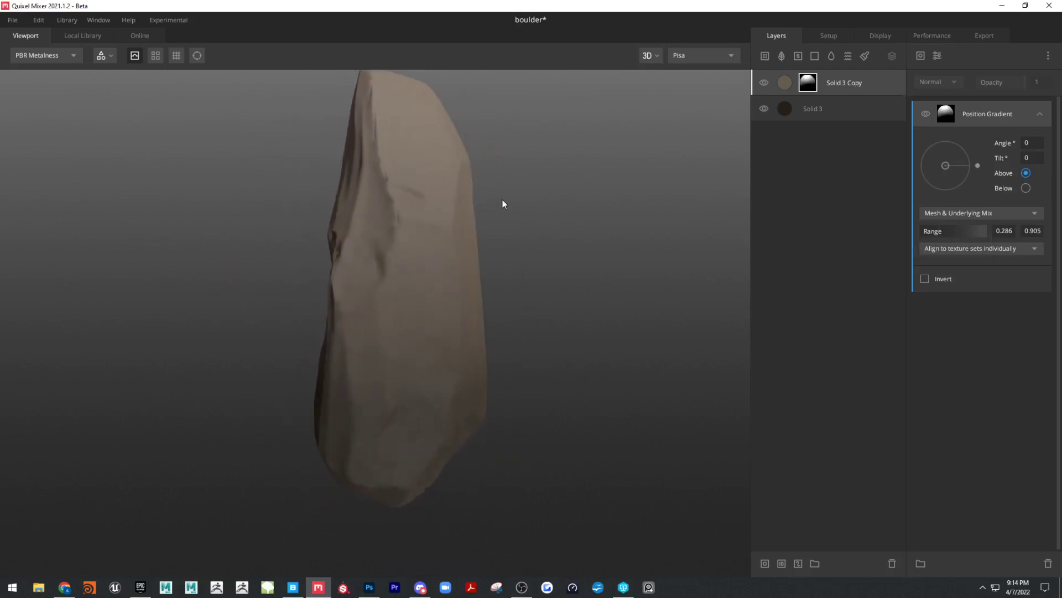
left_click_drag(503, 204, 495, 249)
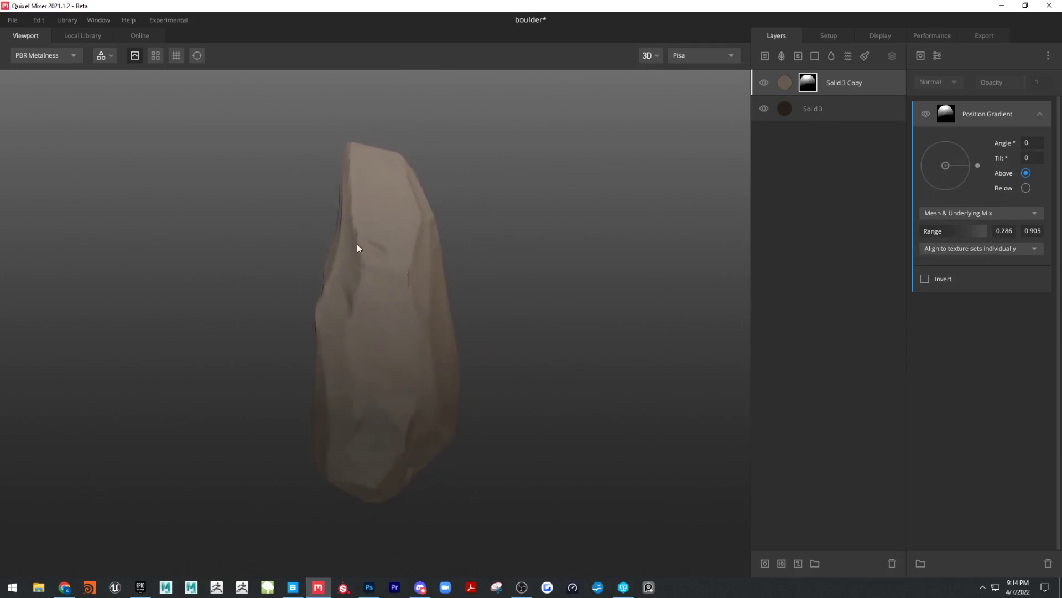
Step: Add another solid layer on top, sample the Solid 3 Copy color for its albedo and lighten it to 7E7362
left_click(830, 57)
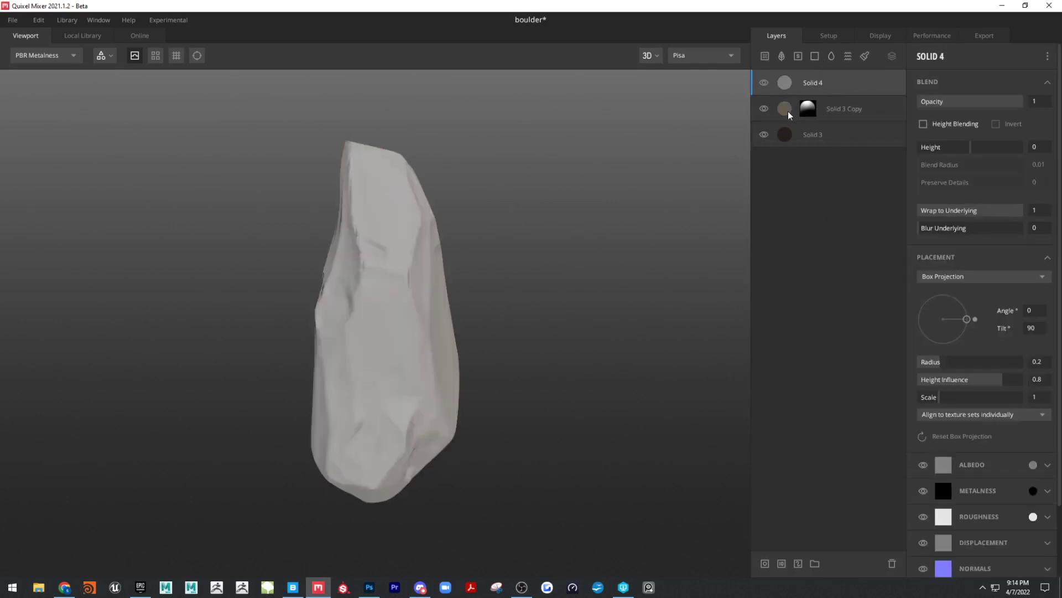
left_click(1033, 465)
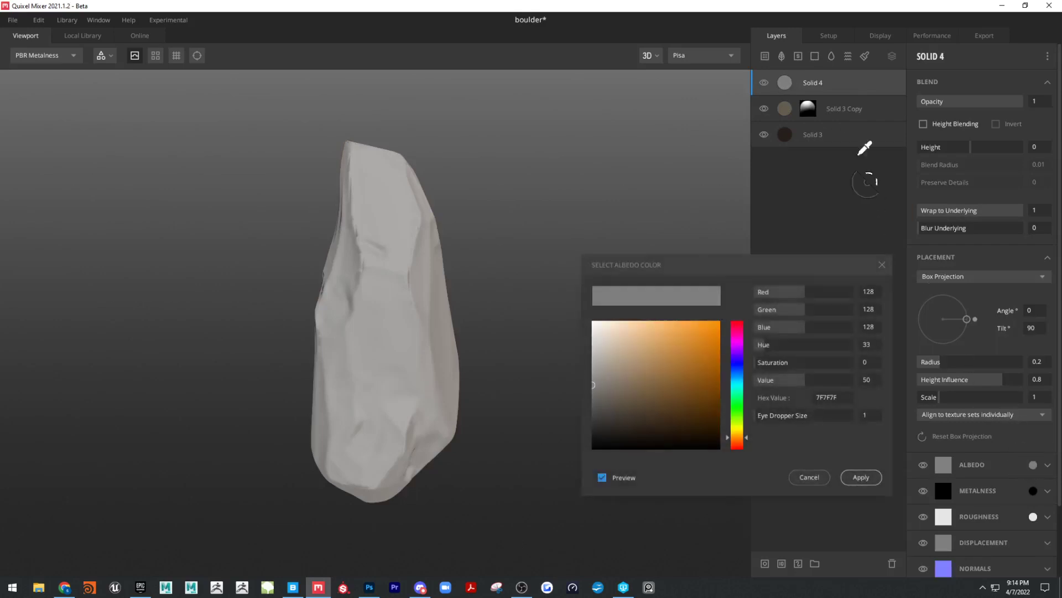
left_click(785, 106)
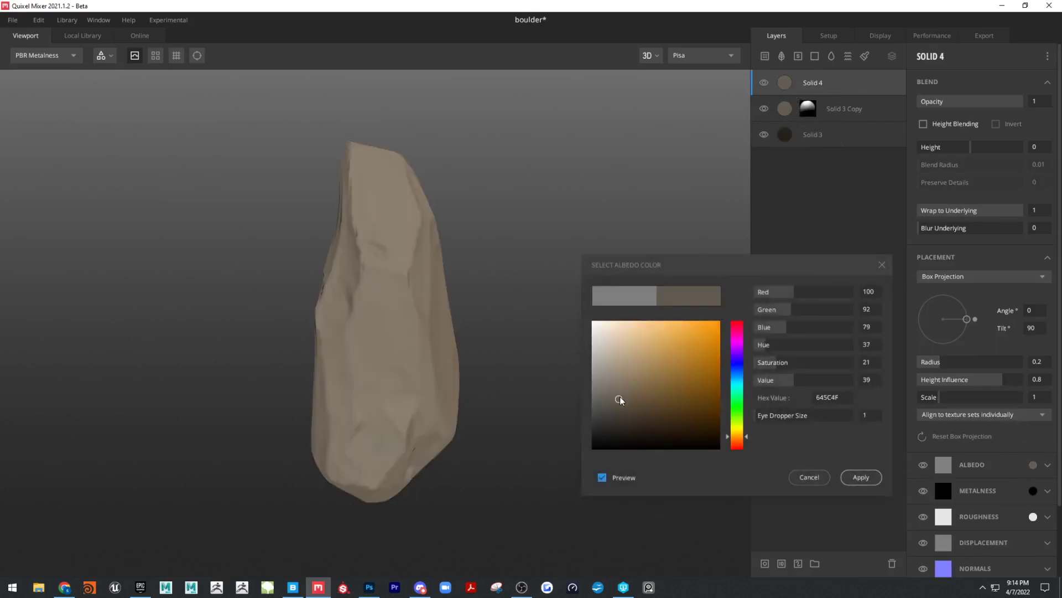
left_click_drag(620, 400, 621, 388)
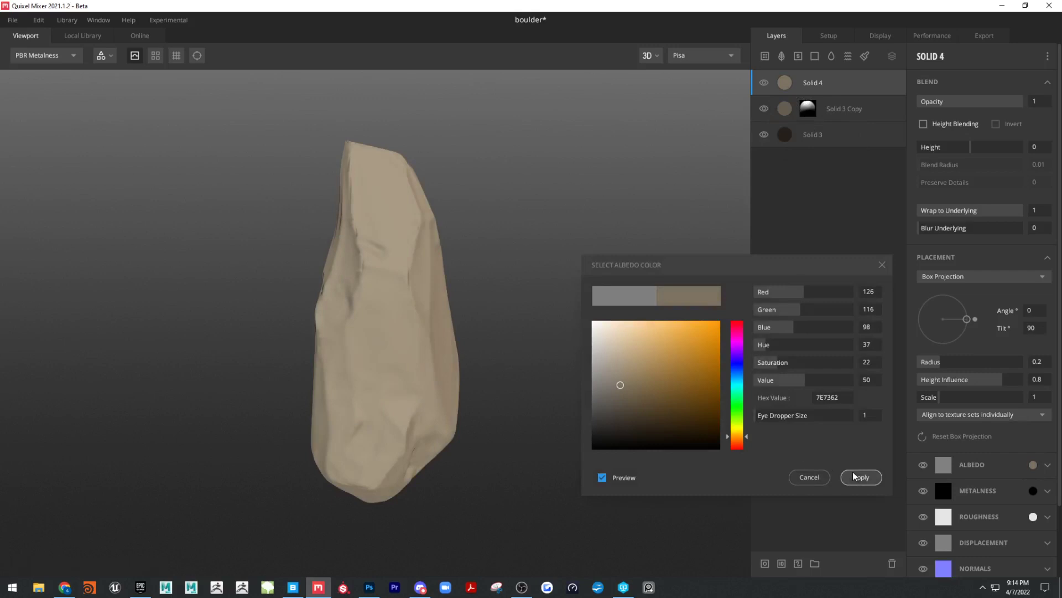
left_click(861, 477)
Step: Add a mask stack with a Curvature component to the Solid 4 layer
right_click(846, 89)
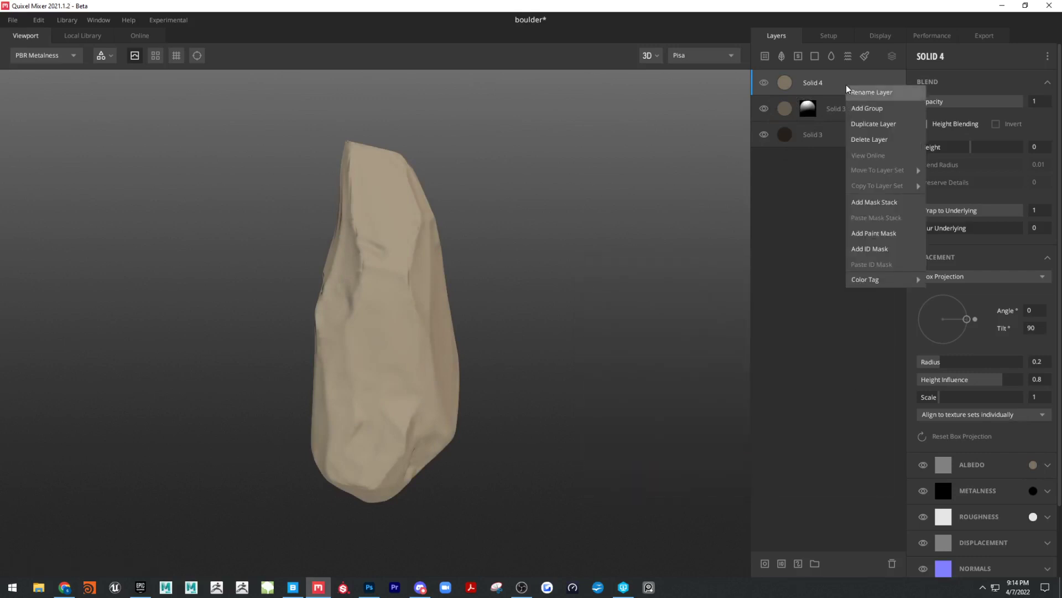
left_click(889, 206)
left_click(922, 56)
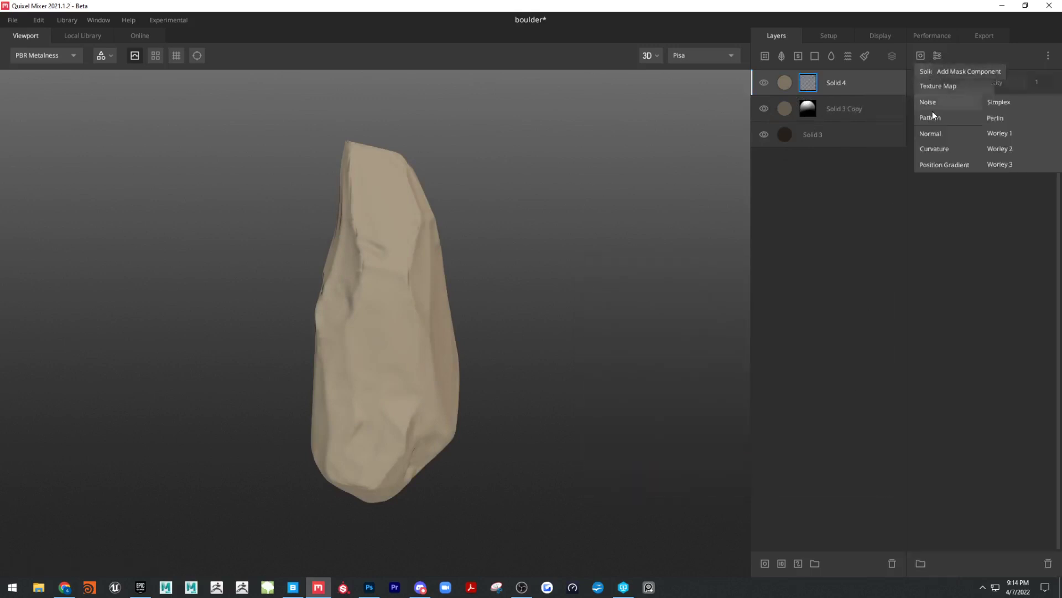
left_click(932, 112)
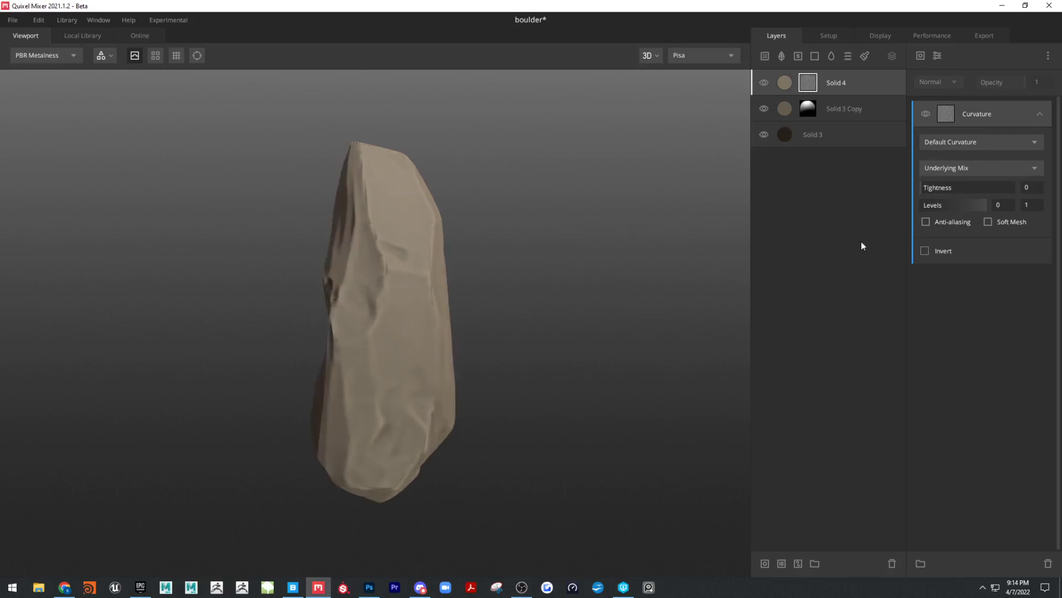
Step: Restrict the Solid 4 curvature mask to Edges Only and set its levels to 0.056–0.714
left_click(959, 142)
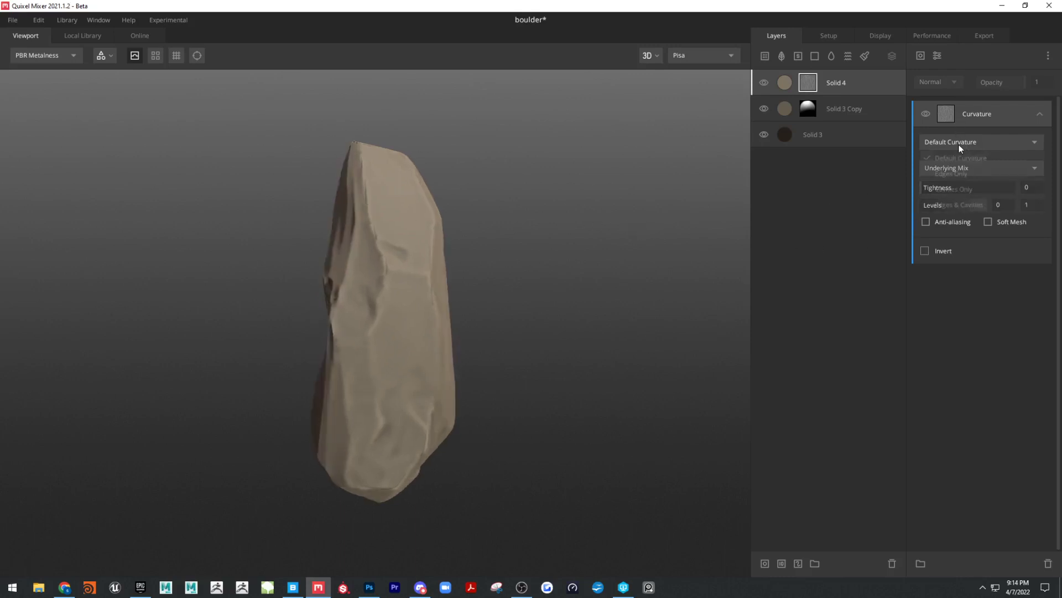
left_click(957, 176)
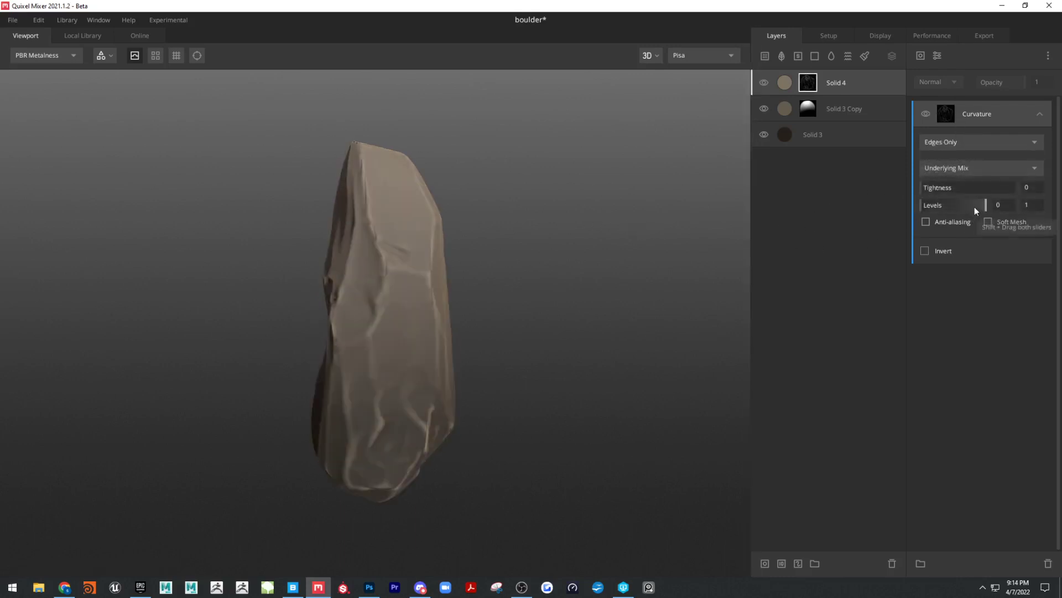
left_click_drag(921, 204, 924, 207)
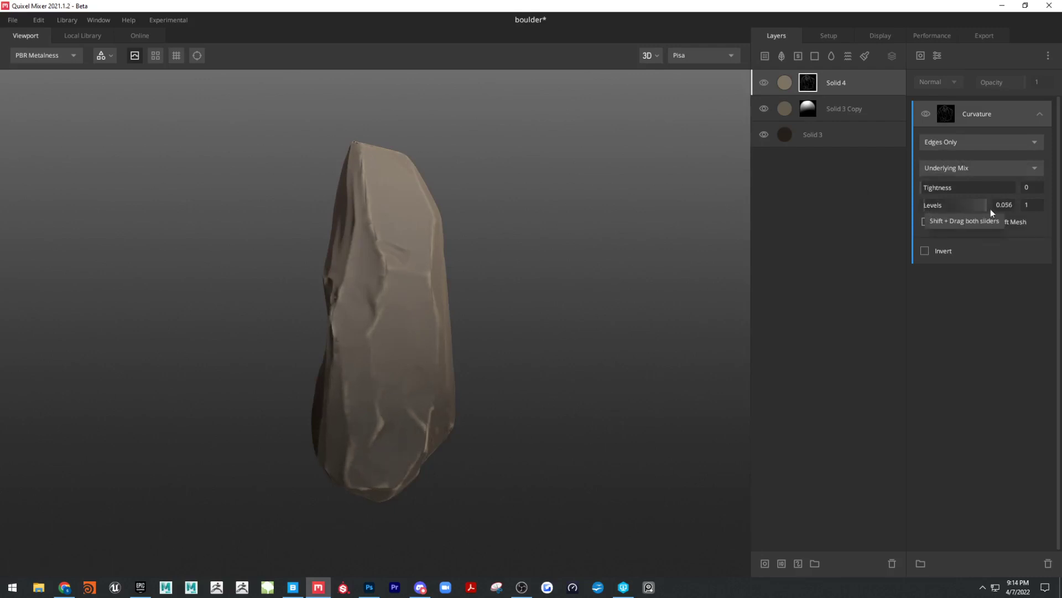
left_click_drag(981, 208, 970, 207)
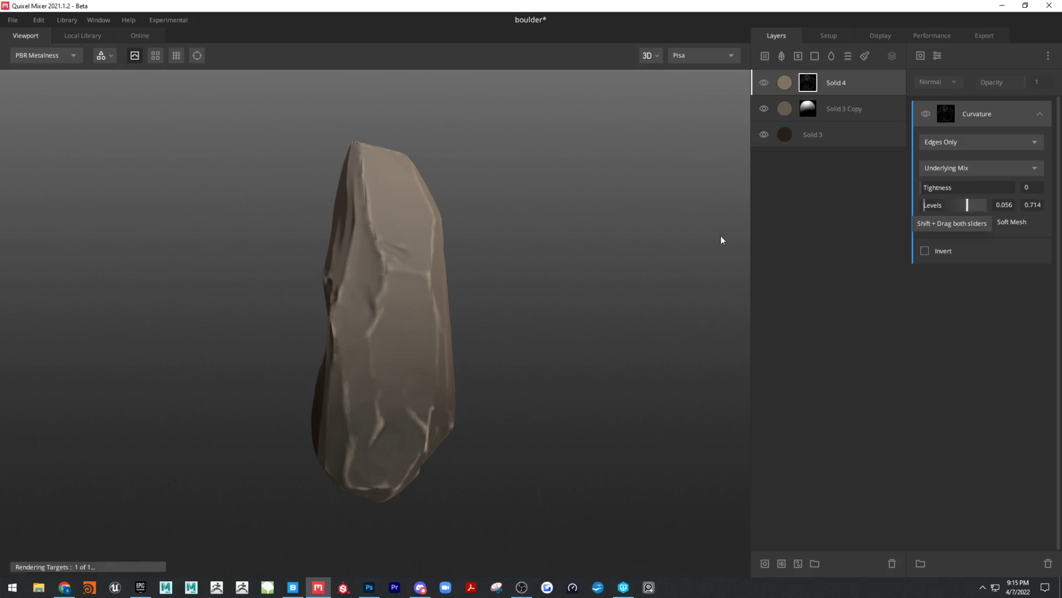
left_click_drag(534, 239, 465, 243, "alt")
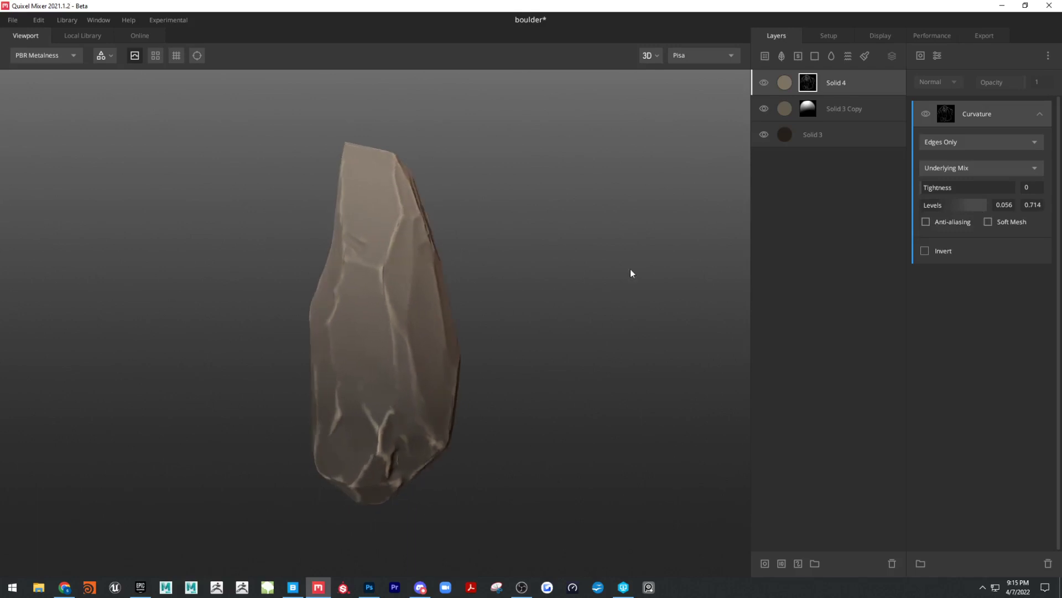
Step: Search the local surface library for "imper" and add the Window Stains imperfection as a new layer
left_click(764, 57)
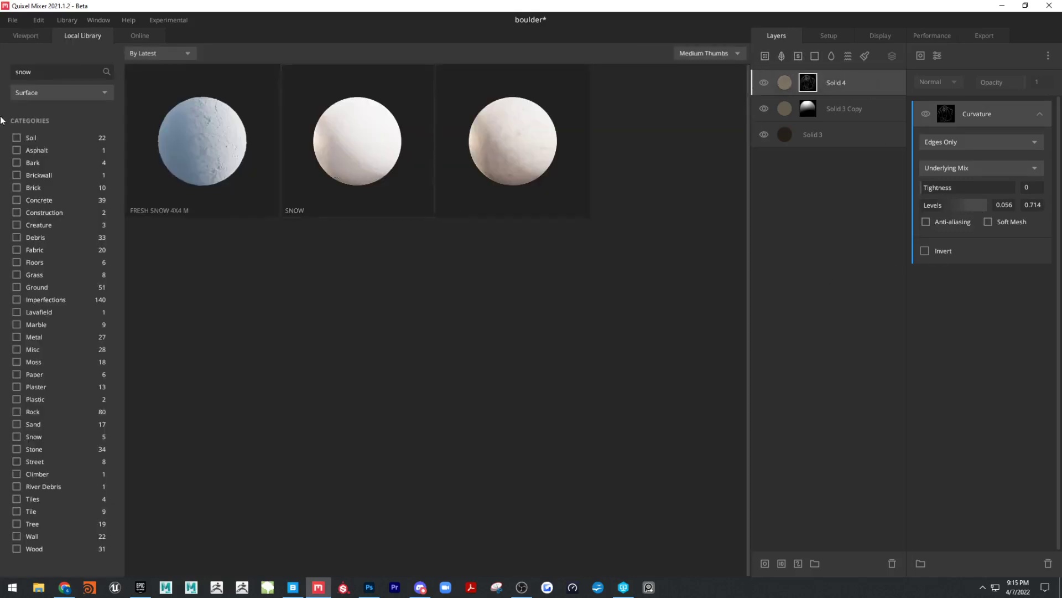
left_click(36, 73)
type("imper")
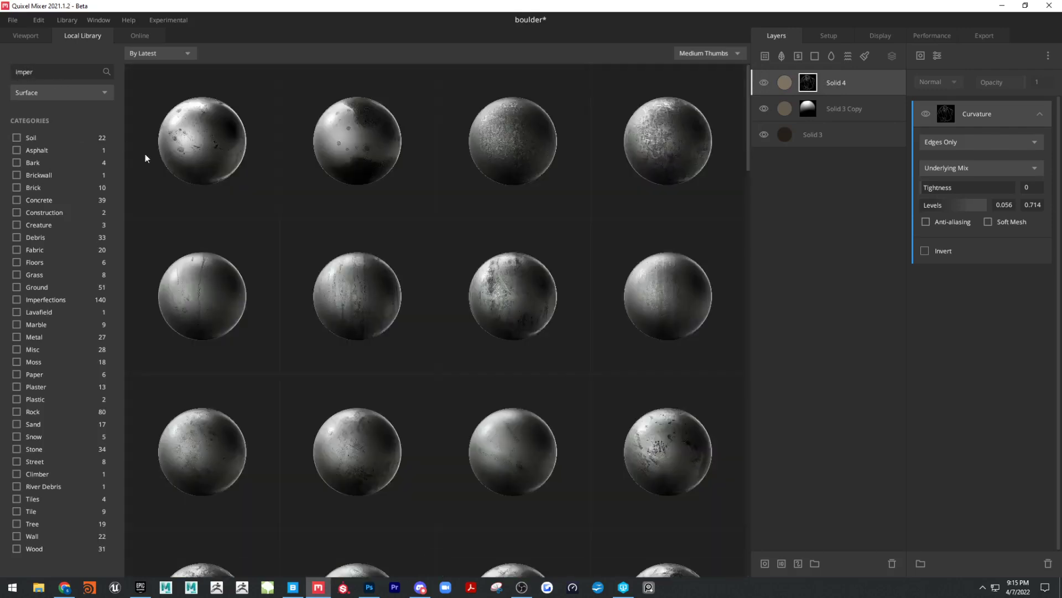
left_click(168, 163)
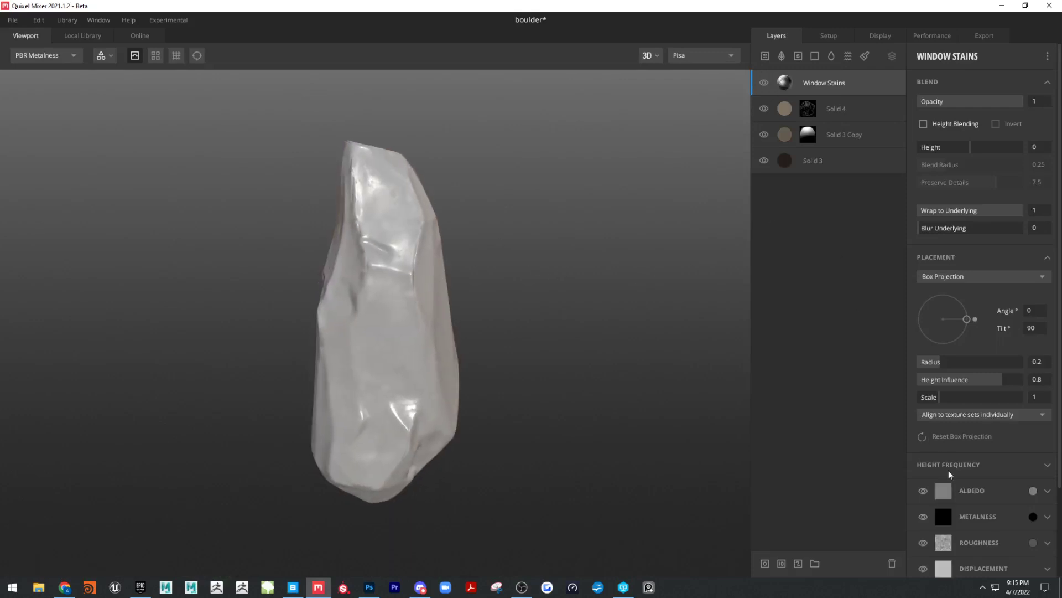
Step: Disable the Window Stains layer's metalness, roughness, displacement, normals and occlusion channels, keeping albedo enabled
scroll(946, 482, "down", 3)
left_click(922, 434)
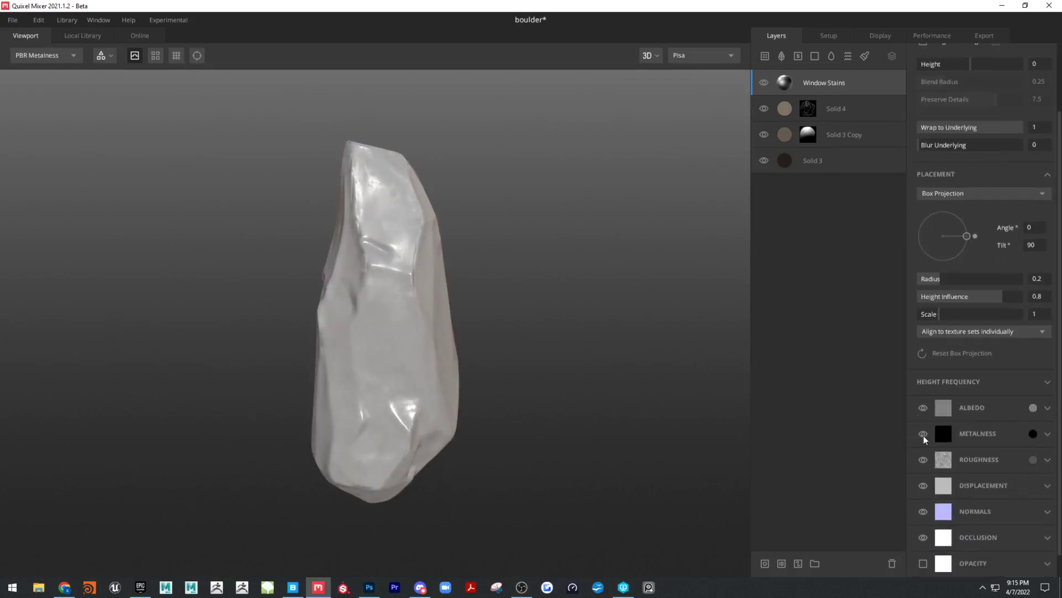
left_click(923, 459)
left_click(923, 485)
left_click(923, 512)
left_click(923, 536)
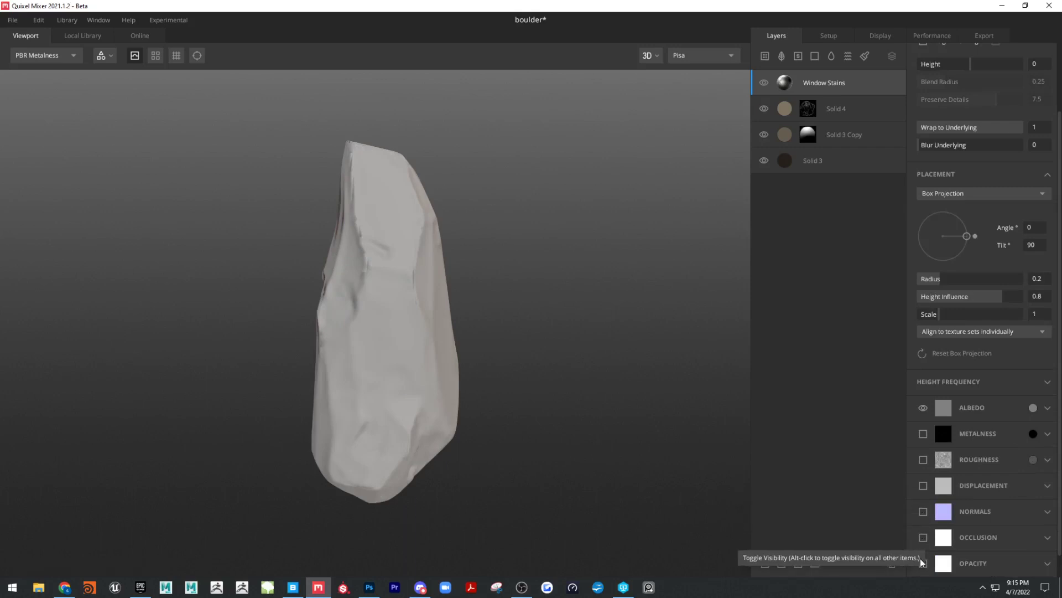
mouse_move(506, 301)
left_mouse_down()
mouse_move(271, 282)
mouse_move(510, 287)
left_mouse_up()
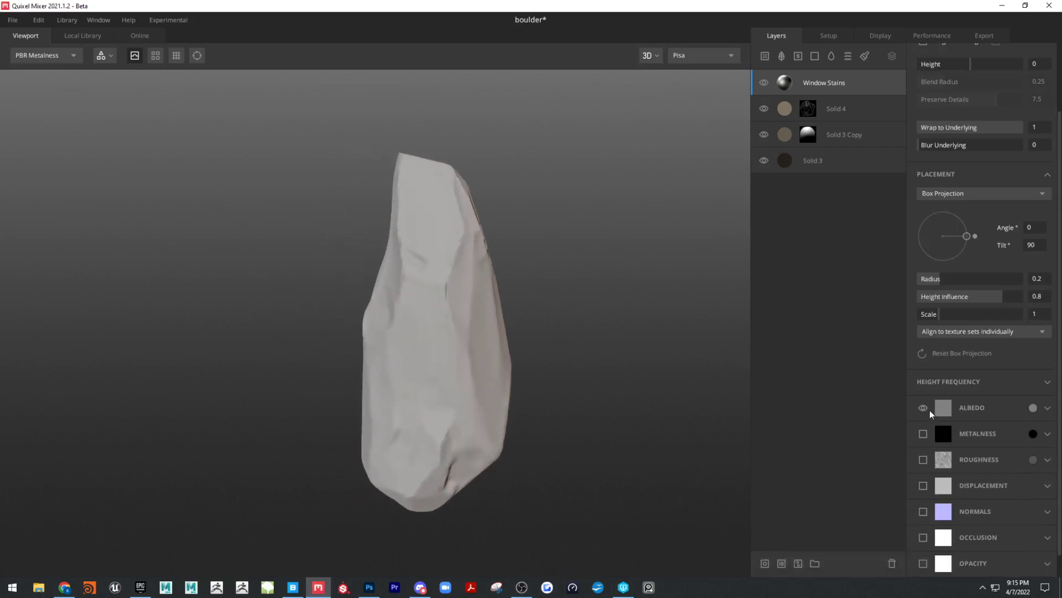
left_click(923, 407)
left_click(923, 408)
left_click_drag(719, 354, 712, 275)
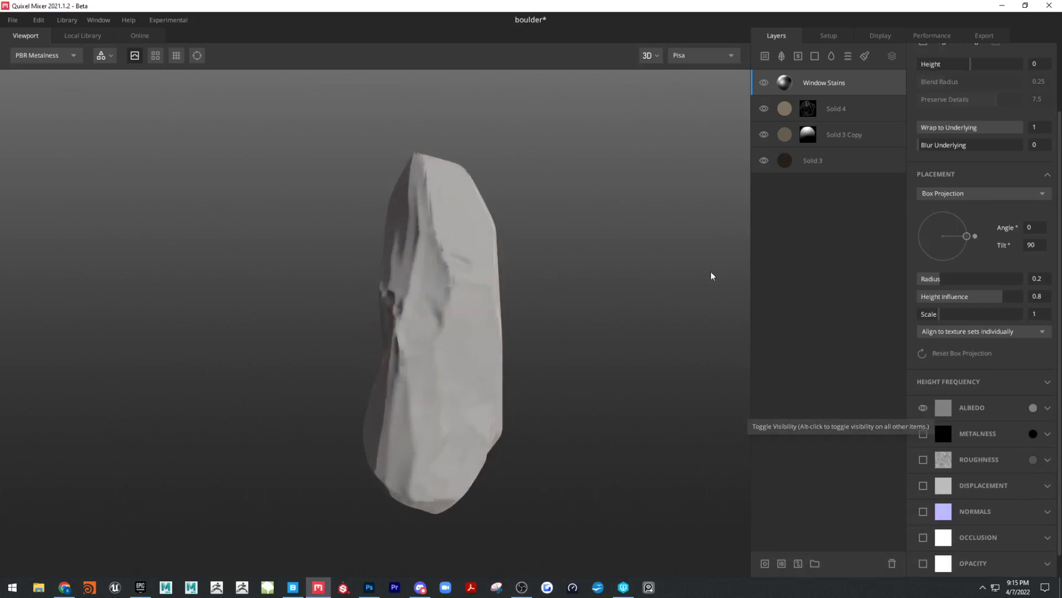
Step: Enable height blending on the Window Stains layer and set its height to 8.756
scroll(964, 236, "up", 1)
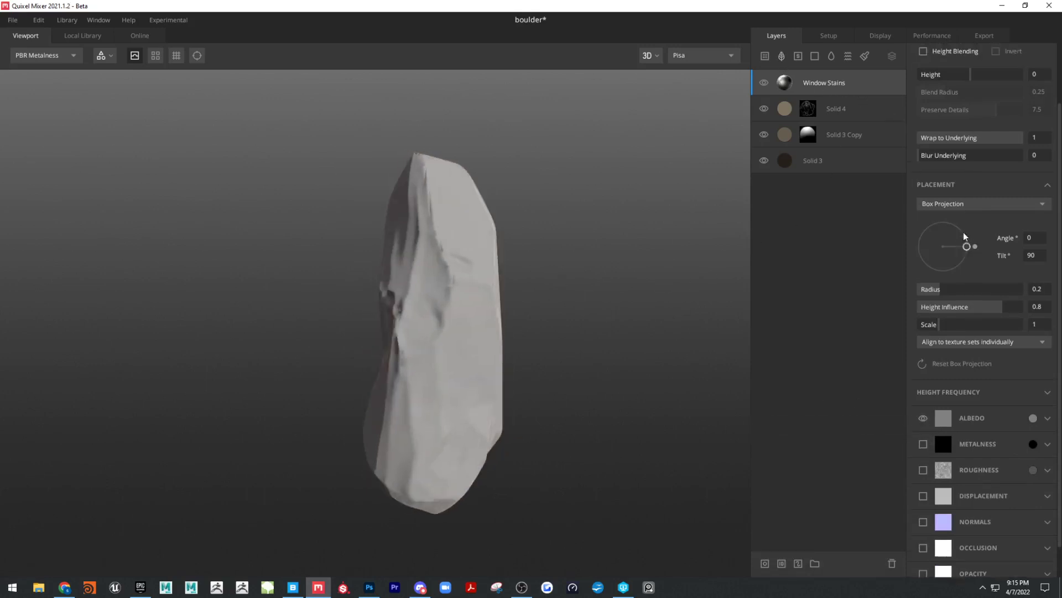
scroll(964, 237, "up", 2)
left_click(923, 124)
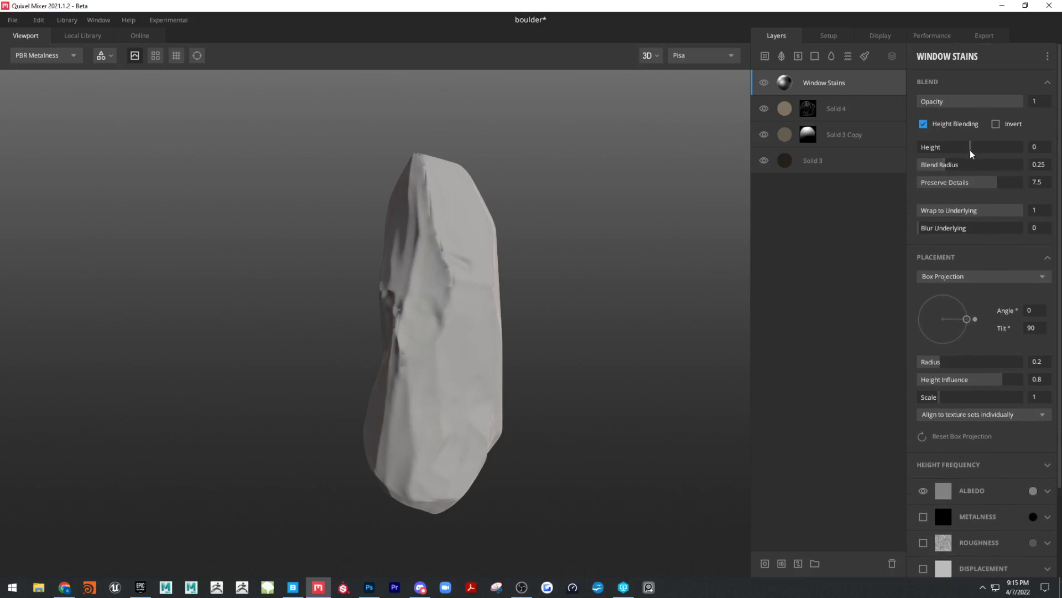
left_click(969, 147)
left_click_drag(970, 156, 993, 149)
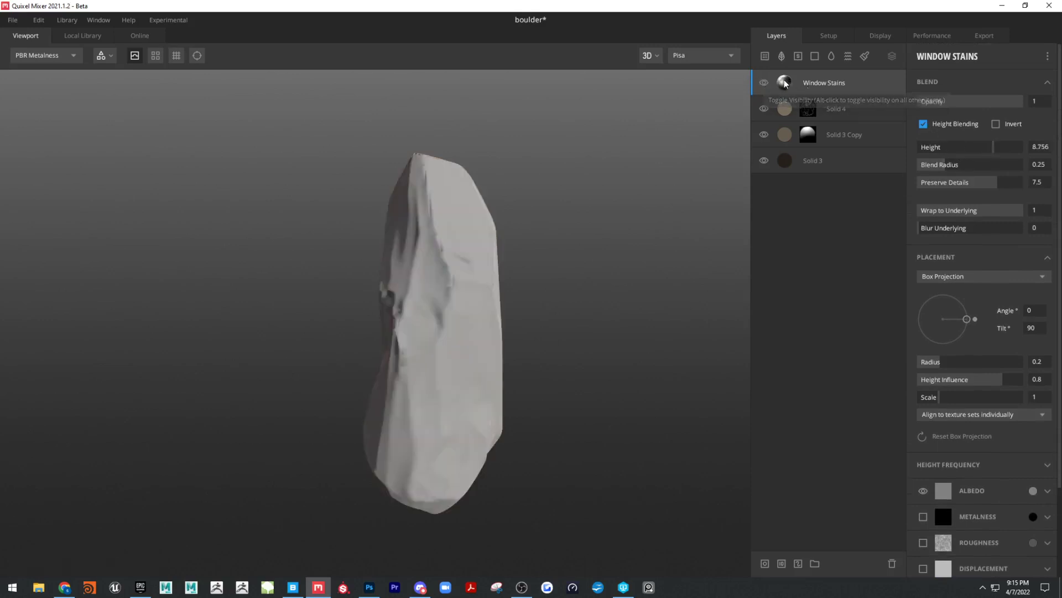
Step: Expand the Window Stains albedo settings and display only the albedo channel on the boulder
scroll(970, 392, "down", 1)
scroll(970, 391, "down", 2)
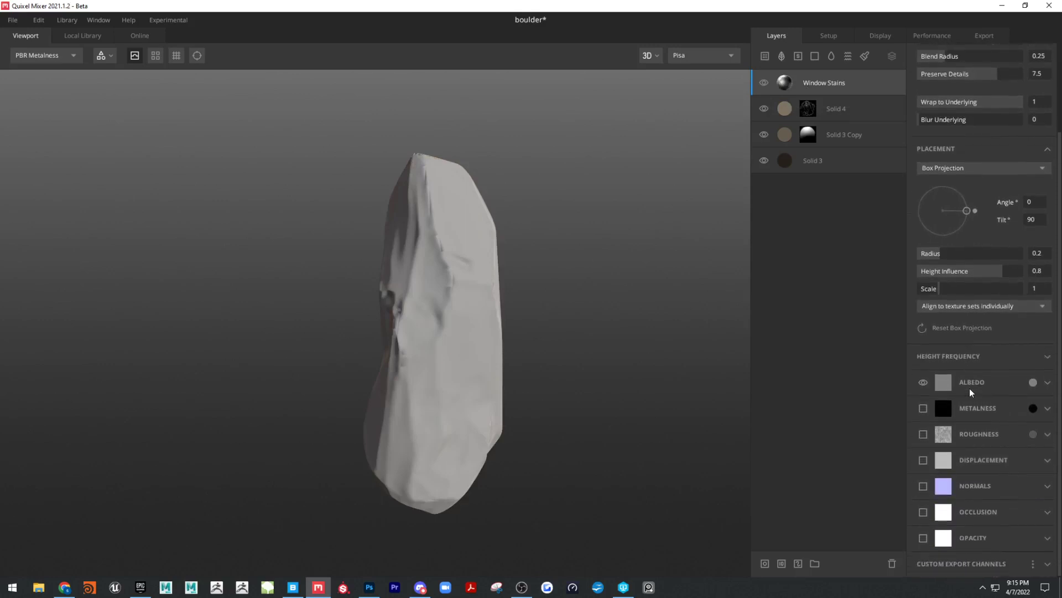
left_click(944, 381)
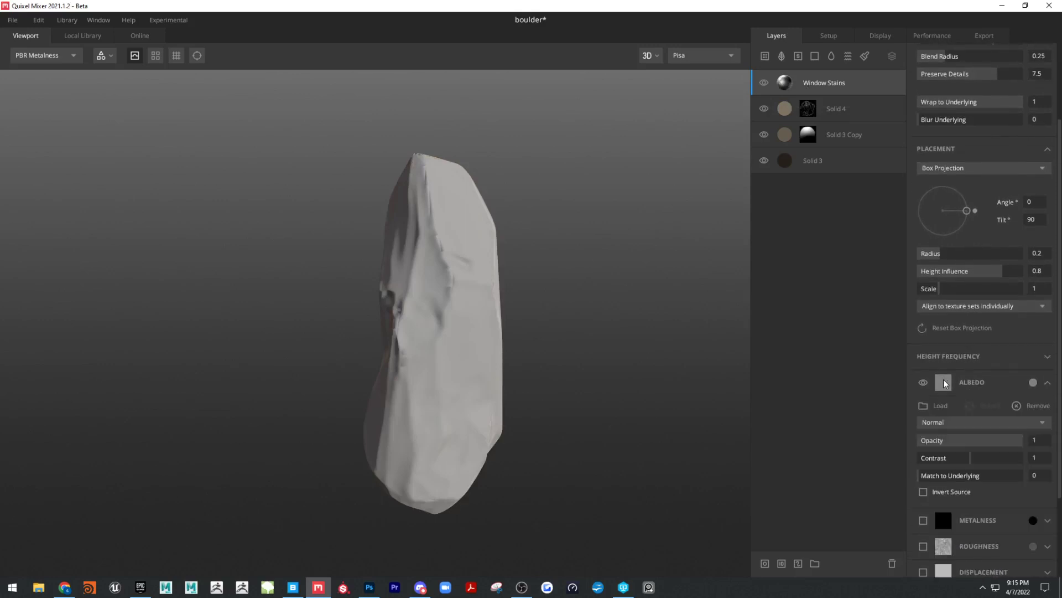
left_click(44, 56)
left_click(44, 92)
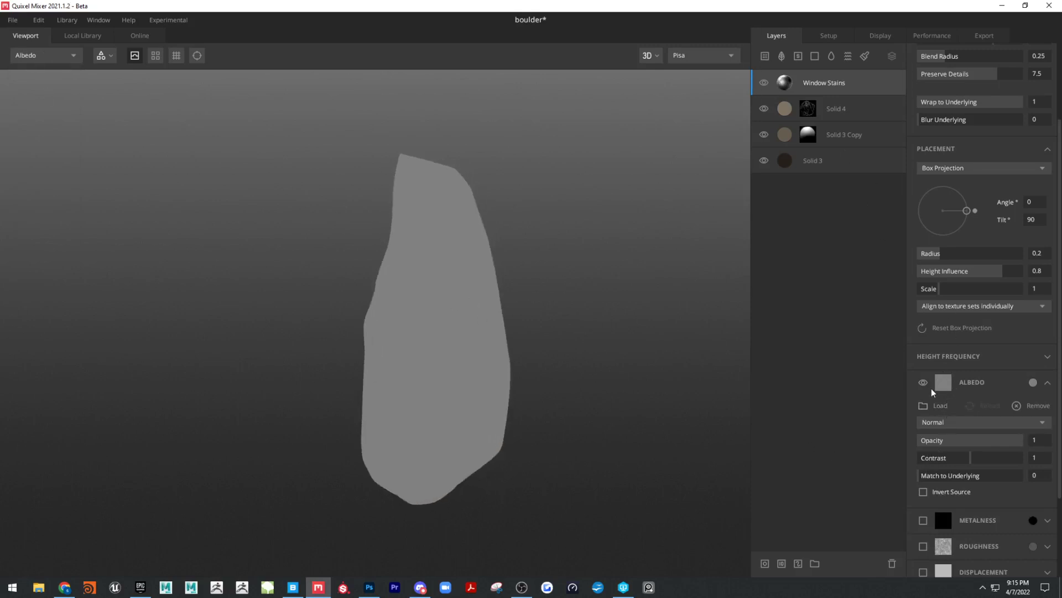
Step: Re-enable the Window Stains roughness channel and display the Roughness channel to inspect it around the boulder
scroll(930, 392, "down", 3)
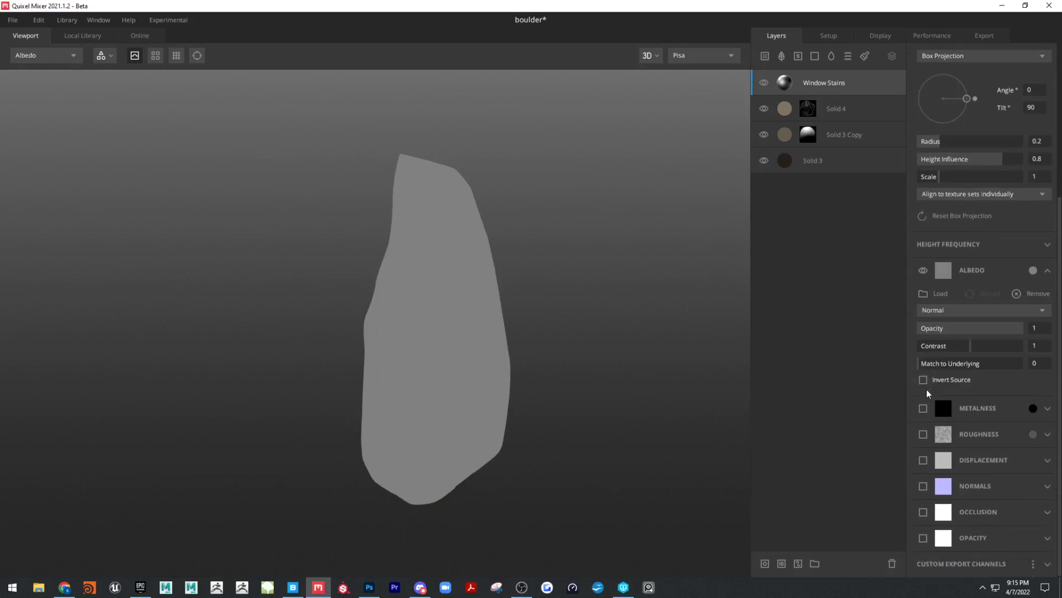
left_click(924, 461)
left_click(924, 435)
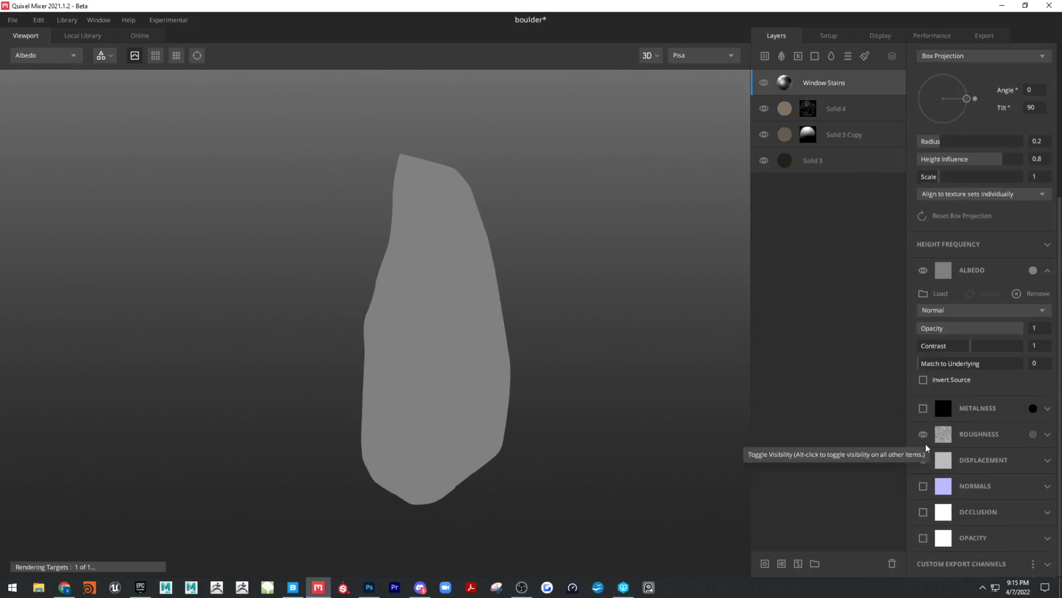
left_click(924, 460)
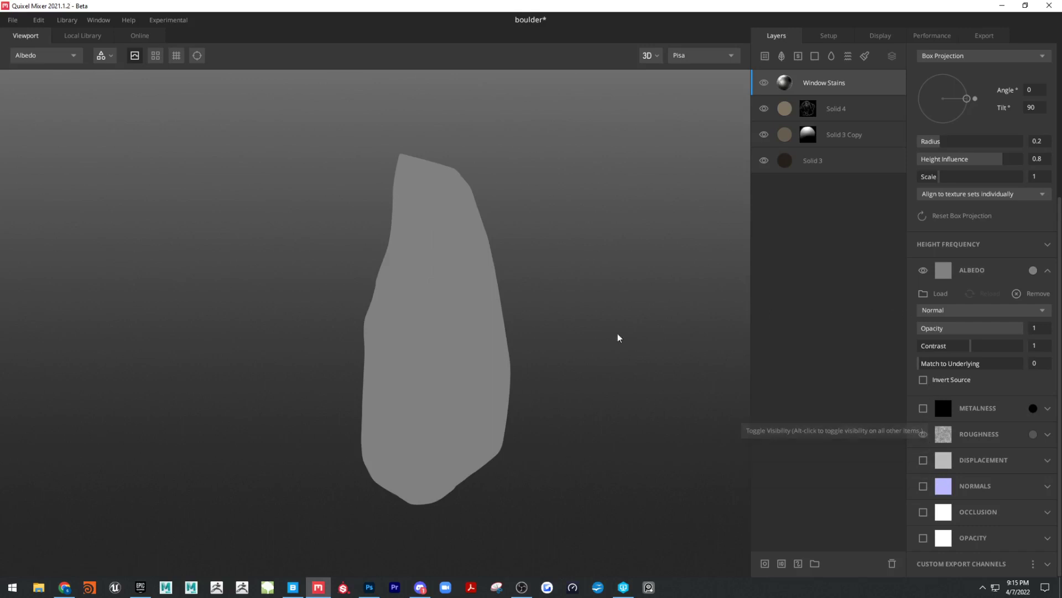
left_click(62, 55)
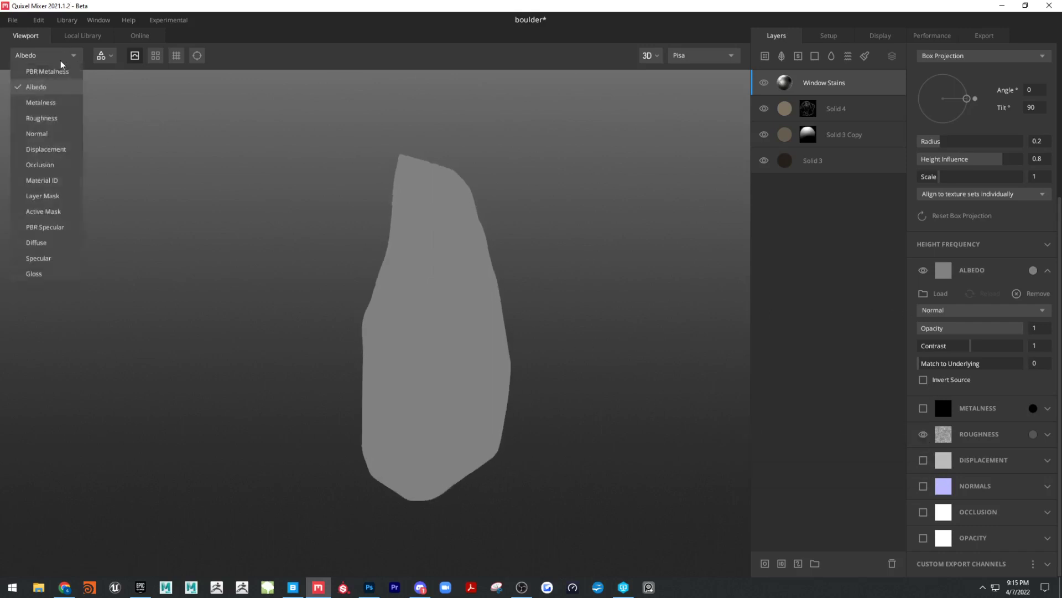
left_click(66, 117)
left_click_drag(540, 308, 572, 328)
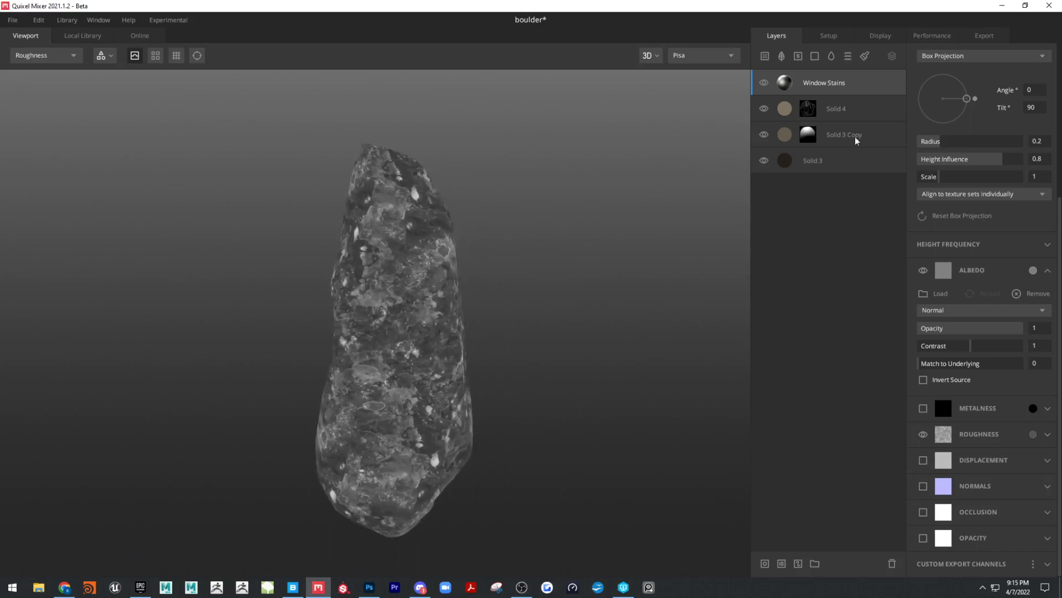
left_click_drag(471, 239, 641, 240)
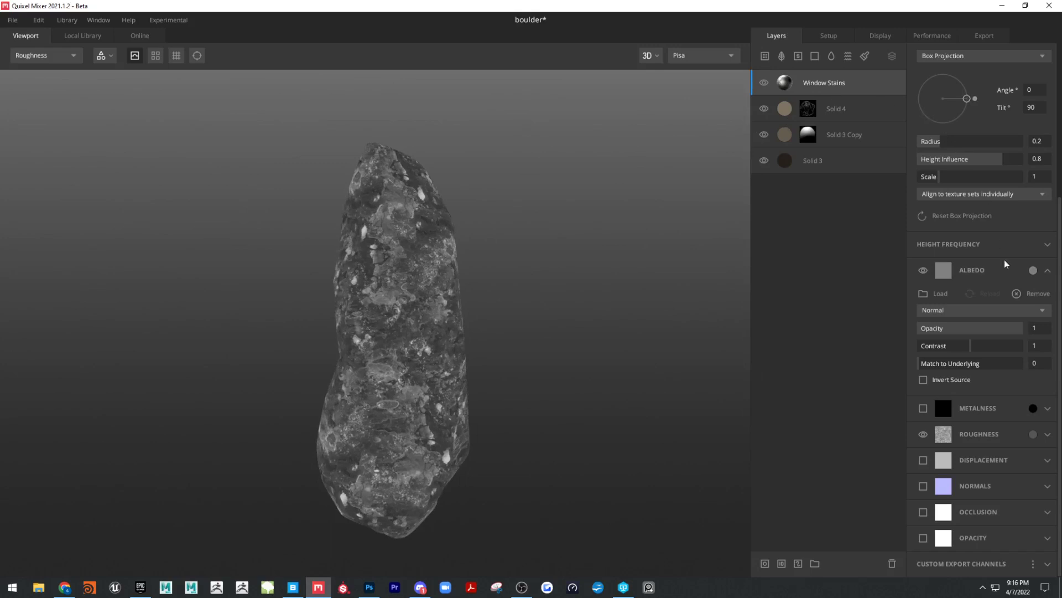
Step: Set the Window Stains height to 0.597, blend radius to 0.303 and wrap to underlying to 0.219
scroll(1018, 171, "up", 3)
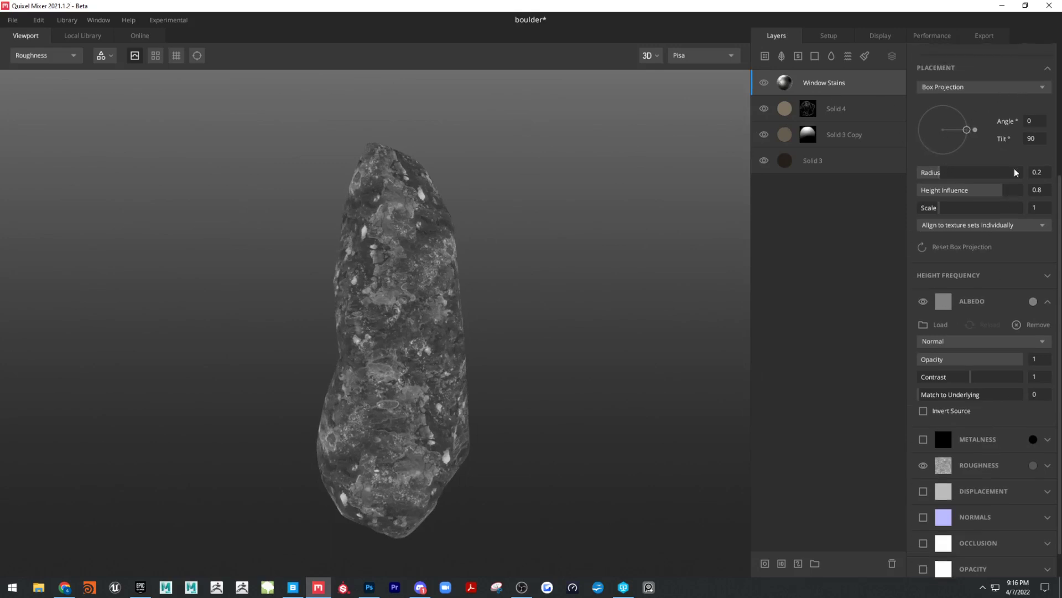
scroll(1018, 175, "up", 2)
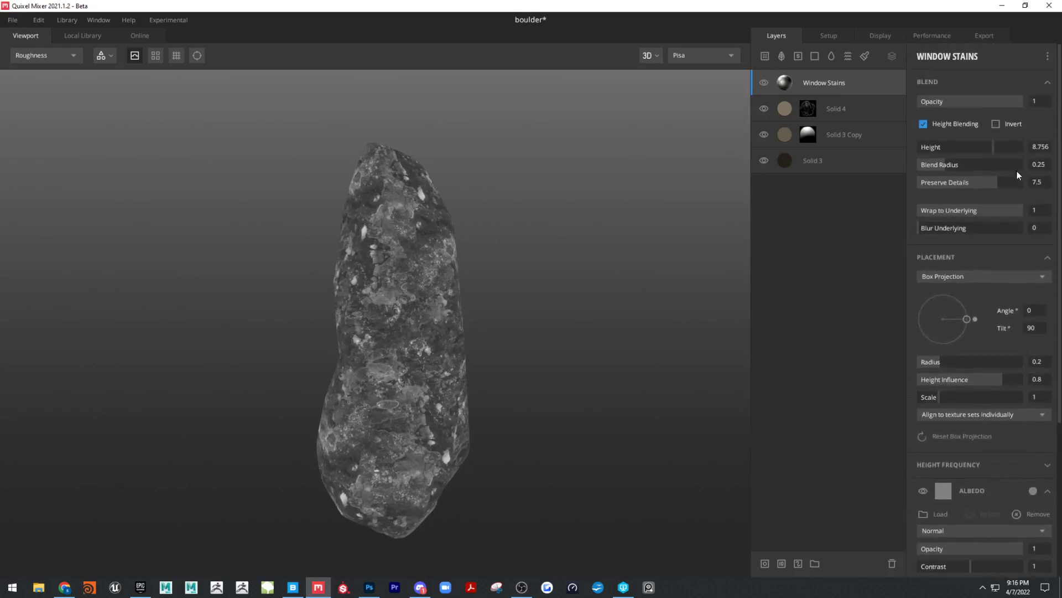
left_click_drag(998, 151, 950, 166)
left_click_drag(993, 218, 941, 214)
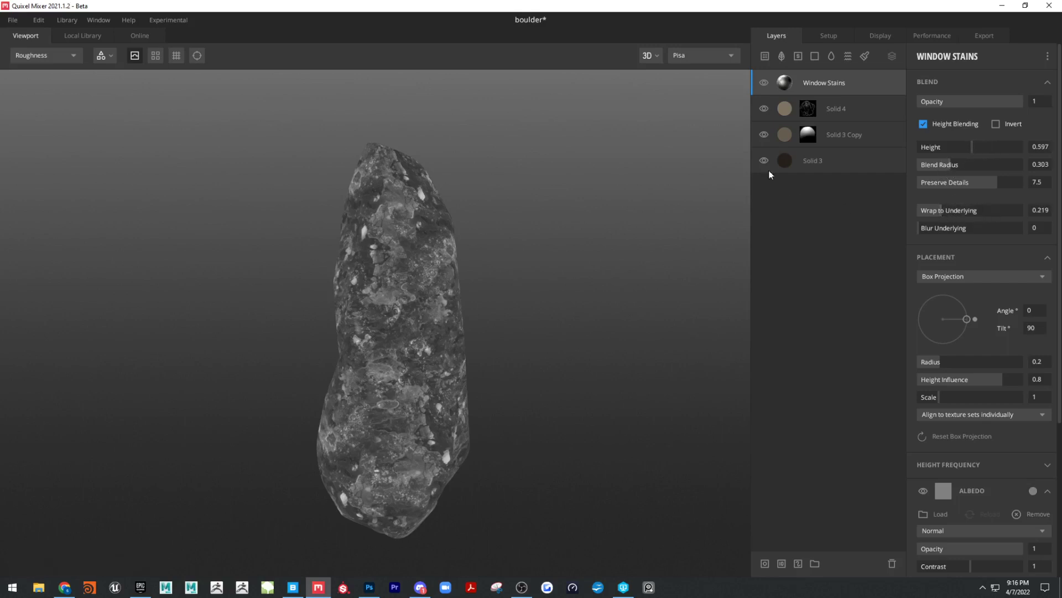
Step: Add a mask stack with a Texture Map component to the Window Stains layer and return the display to PBR Metalness
right_click(861, 82)
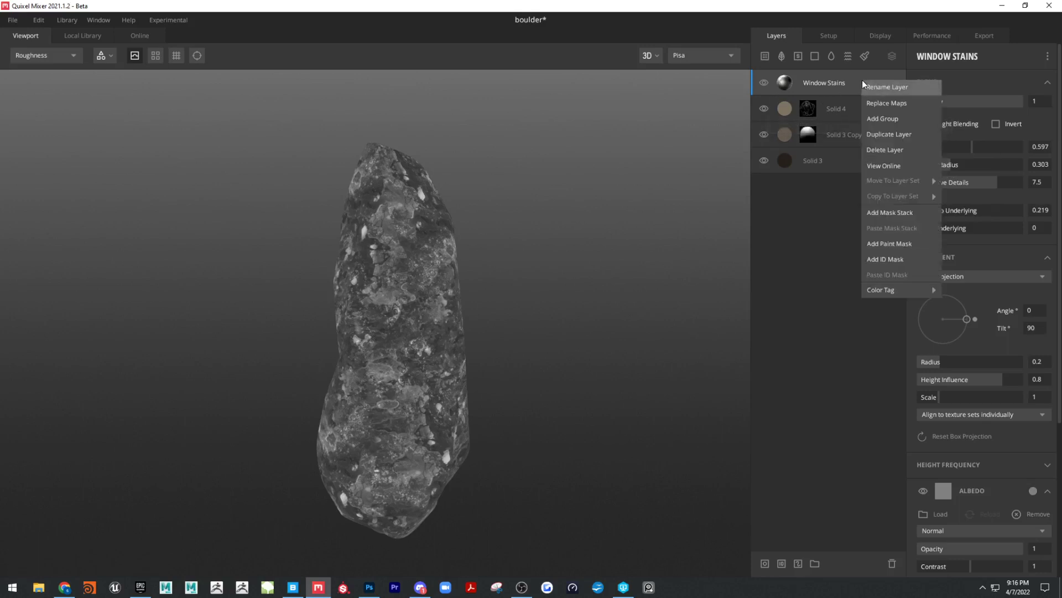
left_click(892, 213)
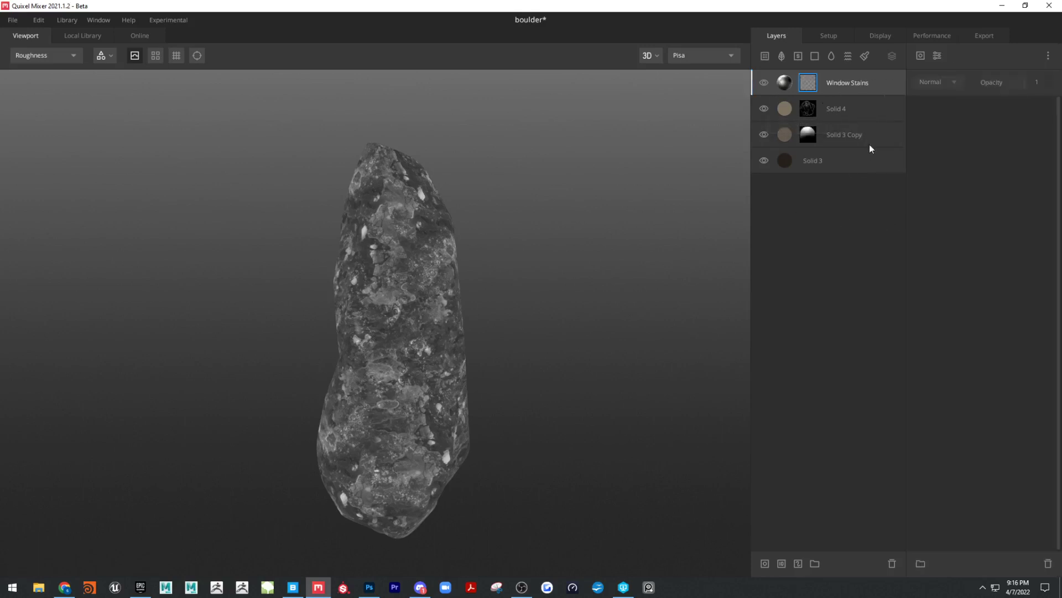
left_click(920, 56)
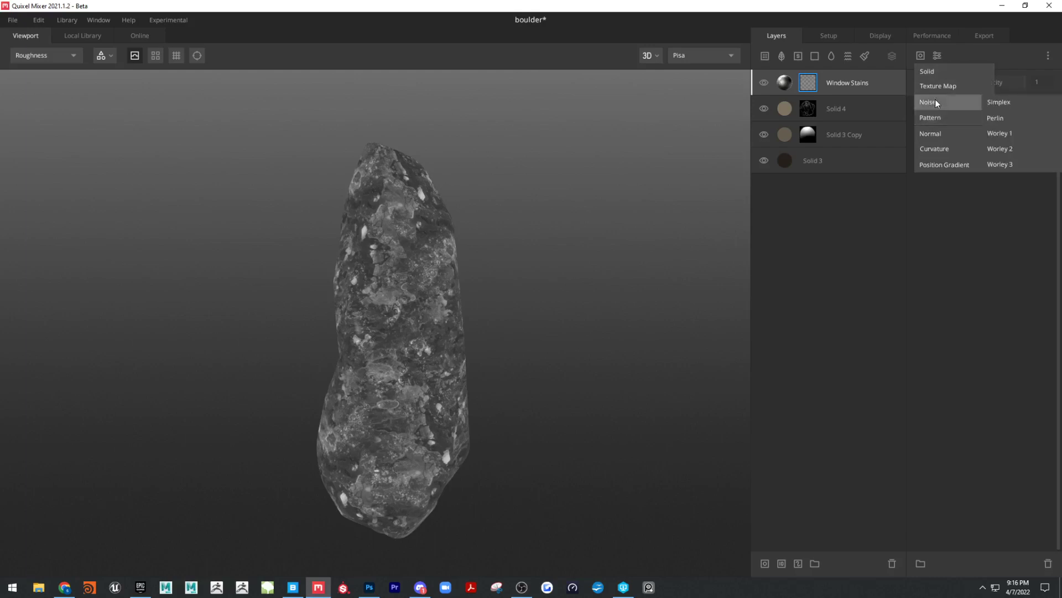
mouse_move(938, 117)
left_click(941, 88)
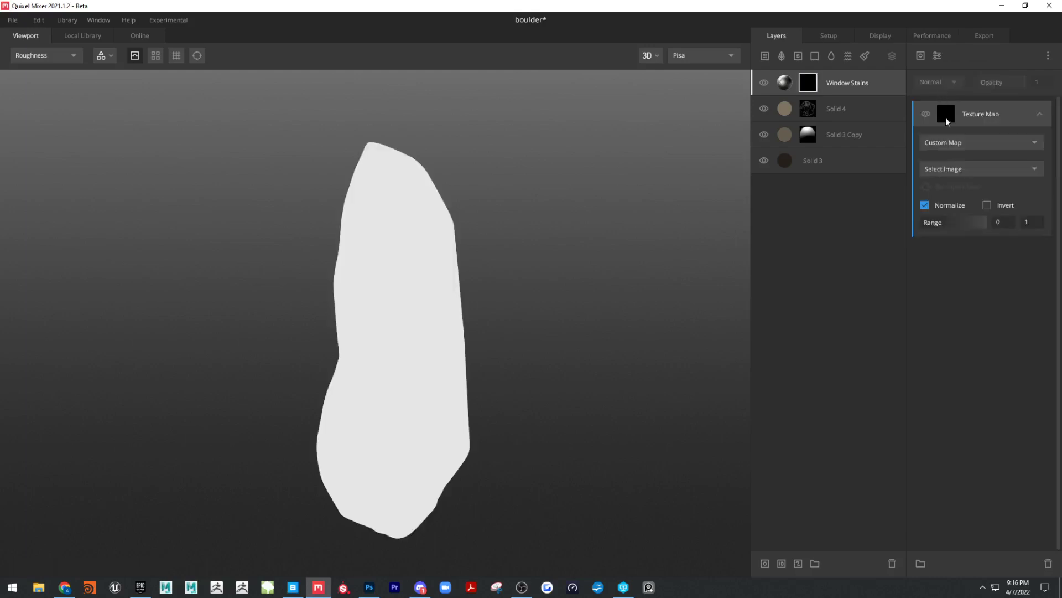
left_click(22, 55)
left_click(33, 68)
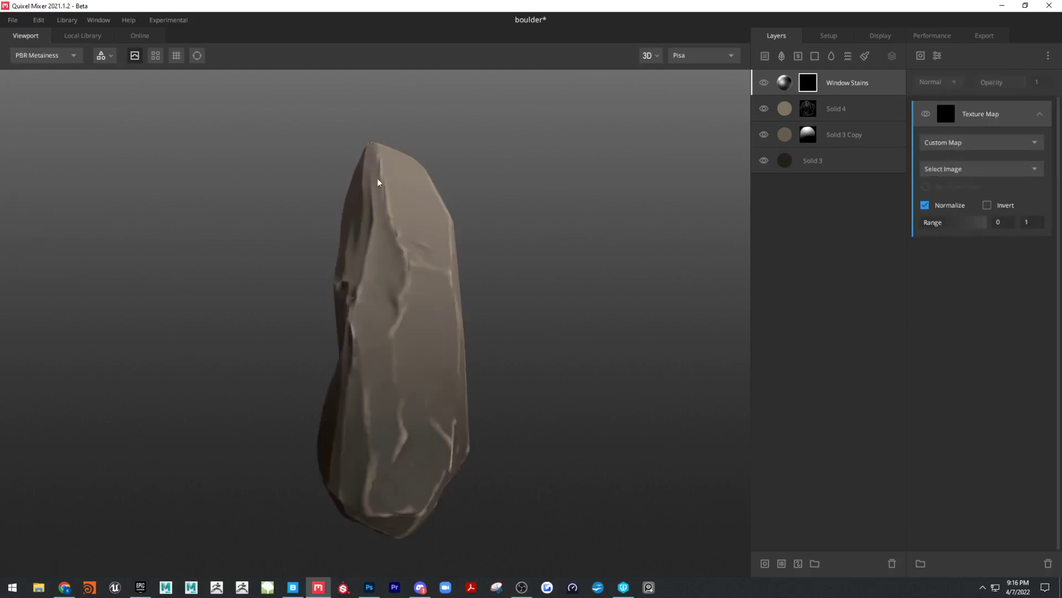
Step: Set the mask's Texture Map source to the Window Stains library asset, using its Gloss map
left_click(961, 173)
left_click(961, 169)
left_click(960, 145)
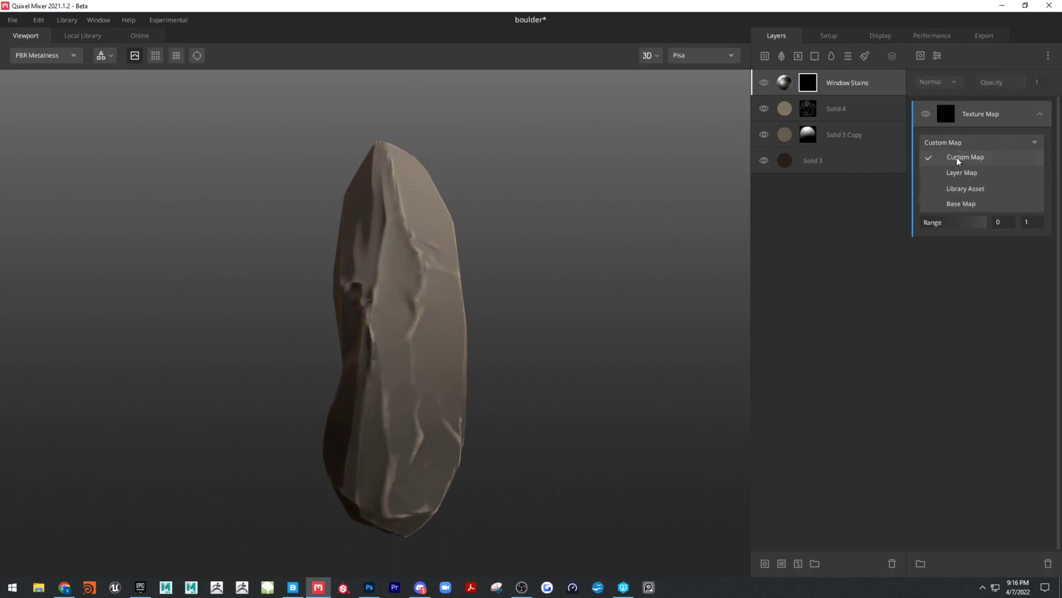
left_click(963, 189)
left_click(961, 171)
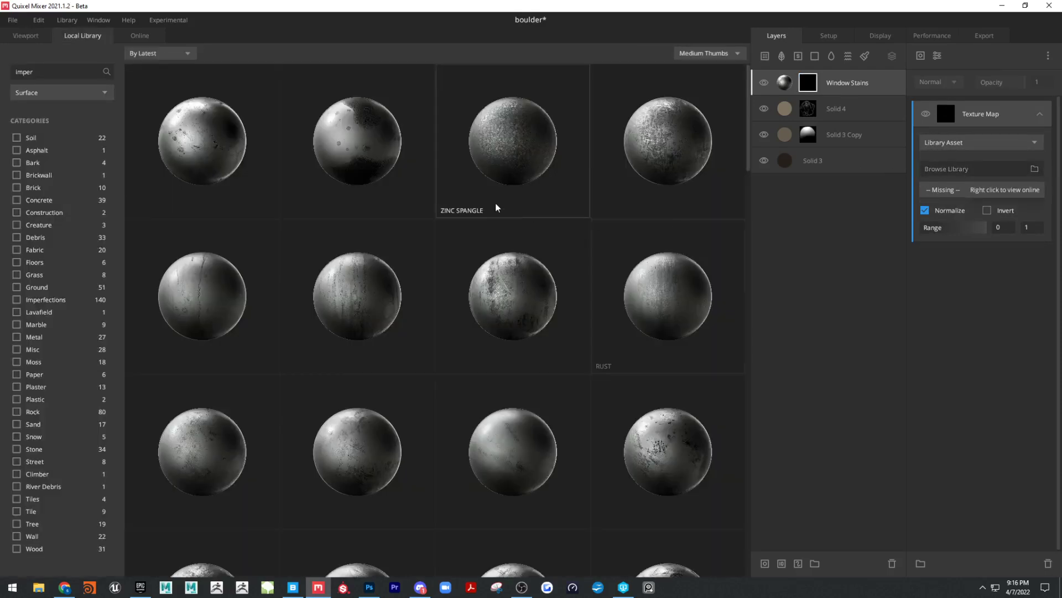
left_click(195, 176)
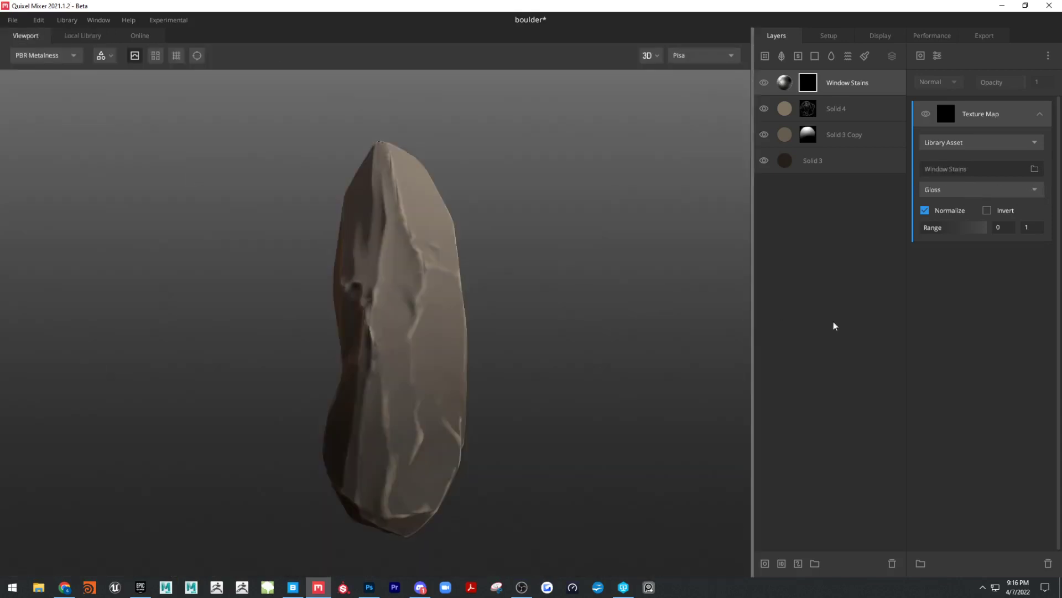
left_click_drag(577, 253, 467, 247)
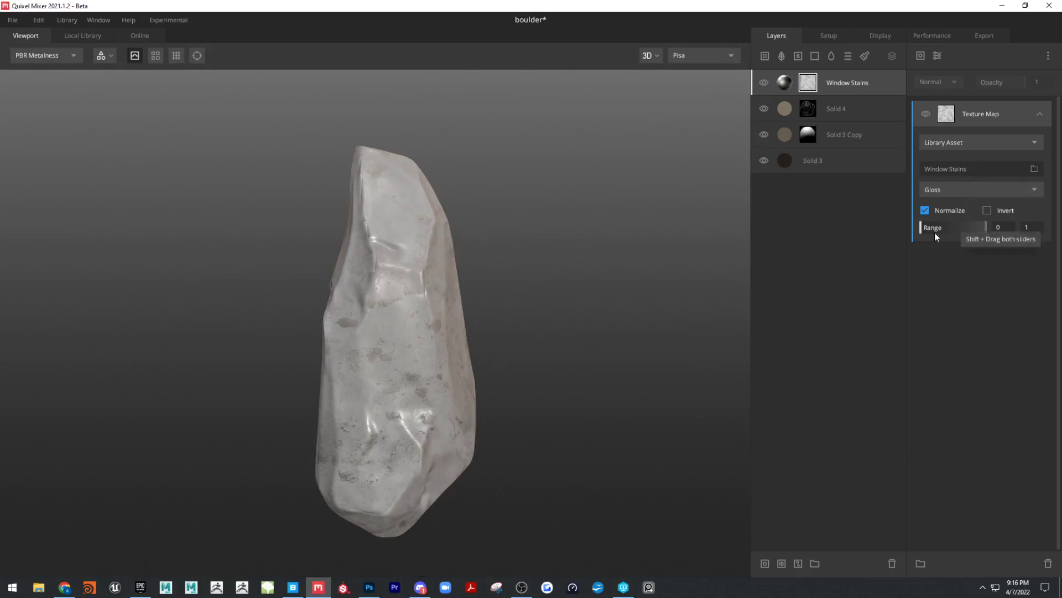
Step: Invert the Window Stains mask's texture map and set its range minimum to 0.31
left_click_drag(924, 231, 969, 227)
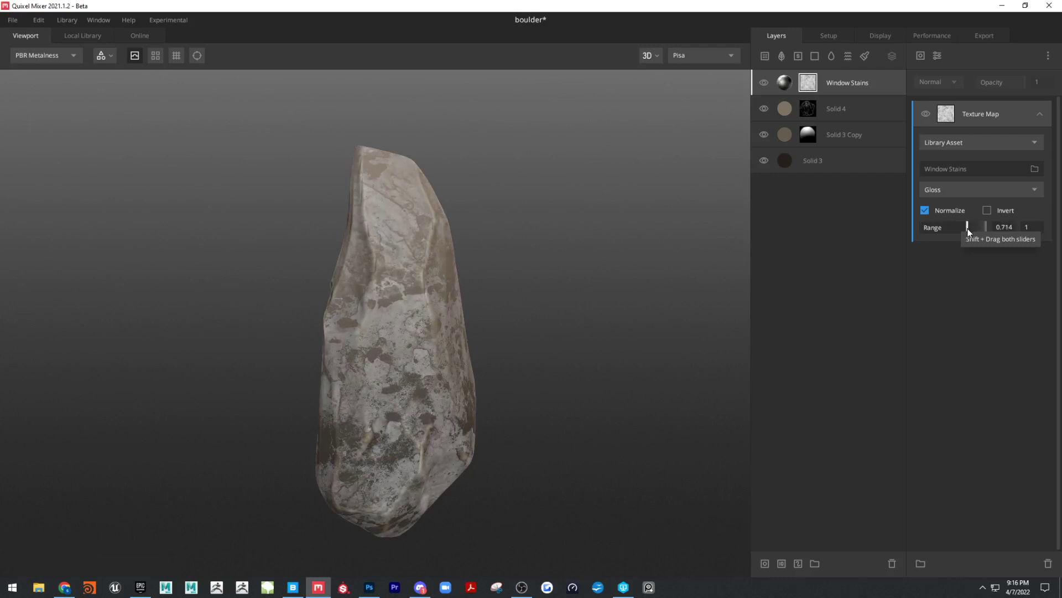
left_click(988, 211)
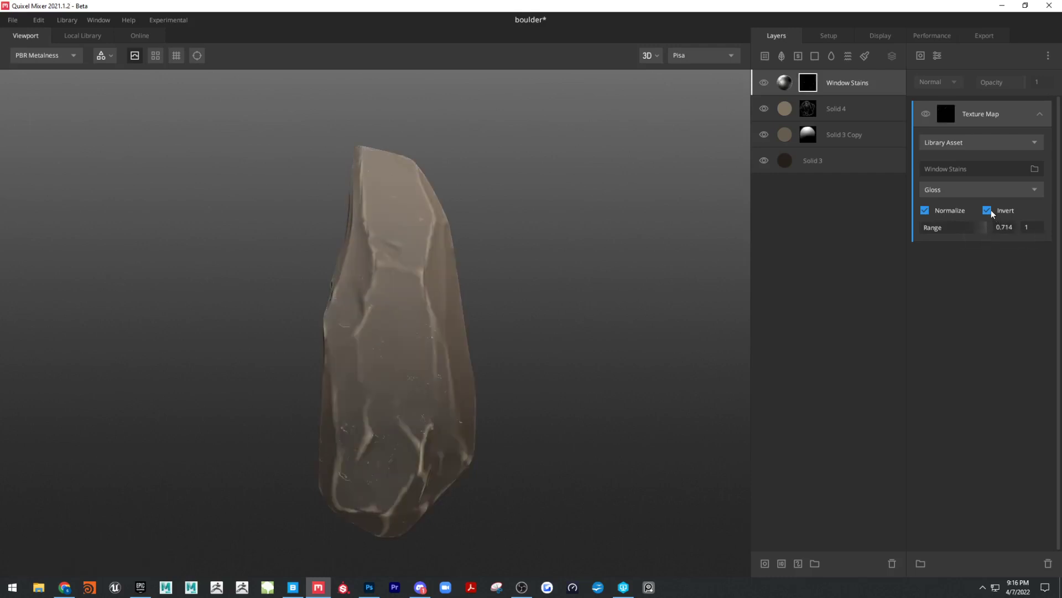
left_click_drag(963, 232, 942, 232)
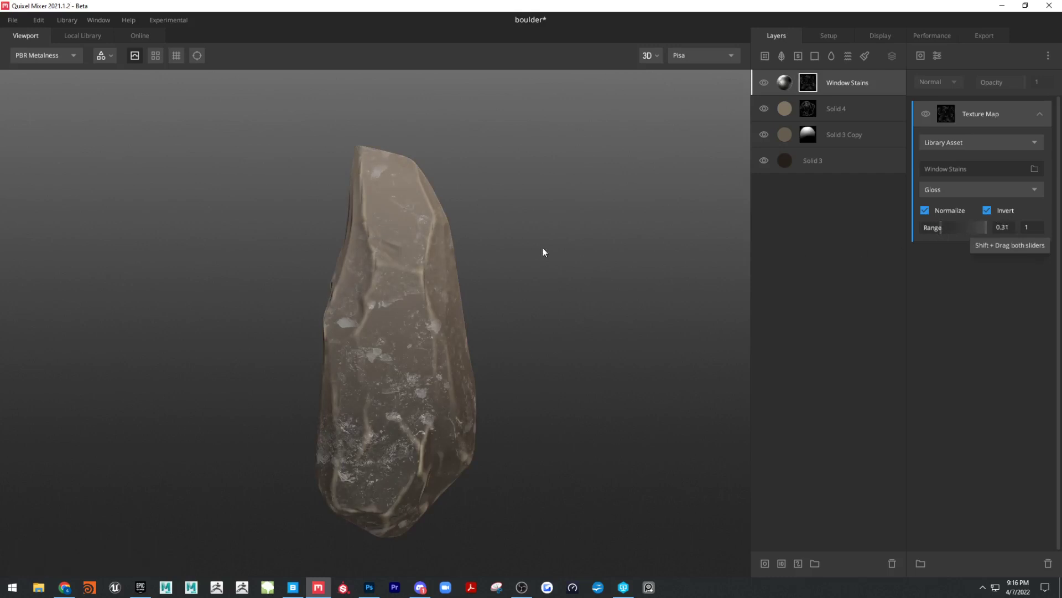
left_click_drag(542, 250, 492, 220, "alt")
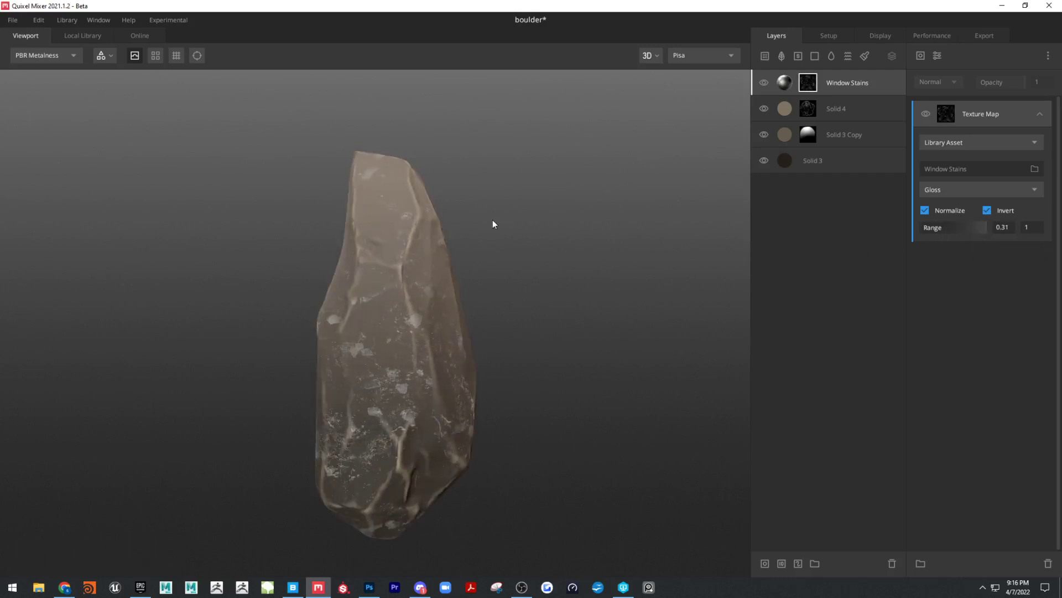
Step: Set the Window Stains layer's wrap to underlying to 1, preserve details to 3.682 and height to -17.41
left_click(794, 87)
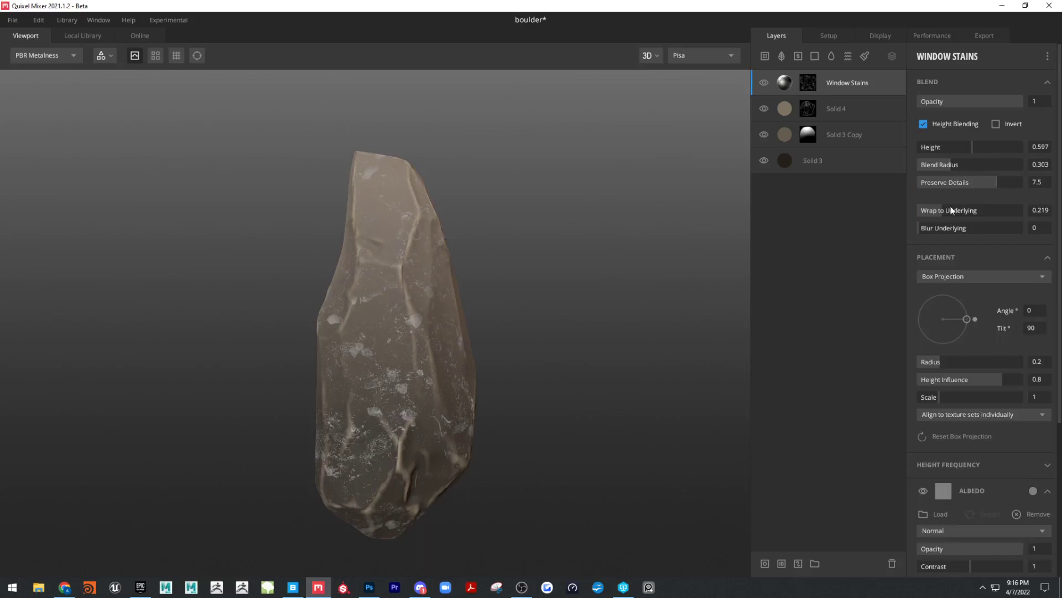
left_click_drag(951, 211, 1023, 209)
left_click_drag(987, 179, 925, 150)
left_click_drag(589, 218, 473, 209)
left_click_drag(497, 277, 490, 284)
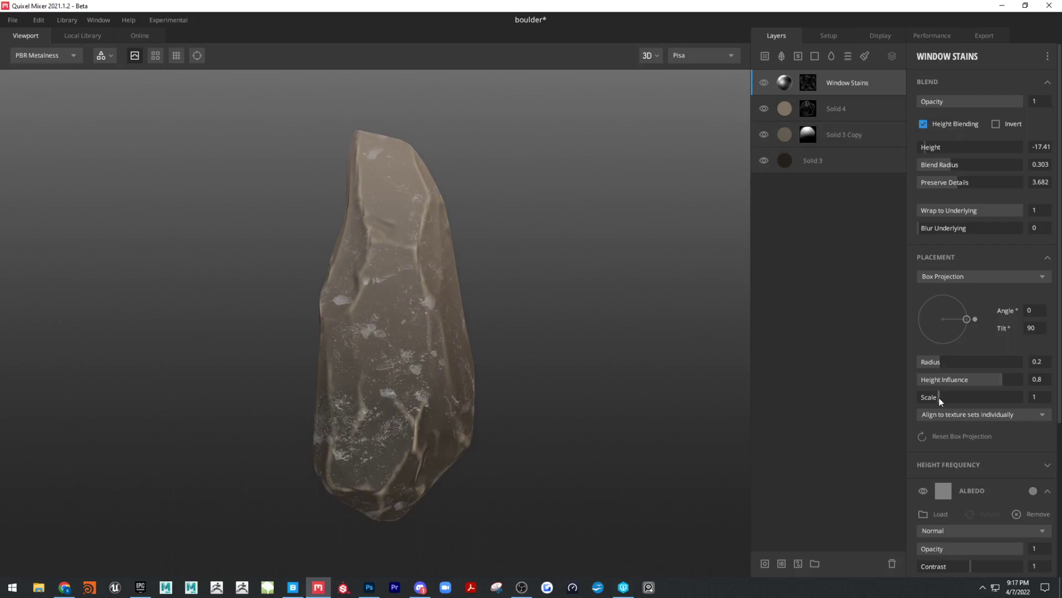
Step: Set the Window Stains box projection scale to 2.787 and its radius to 0.388
left_click_drag(939, 397, 952, 395)
left_click_drag(955, 400, 976, 394)
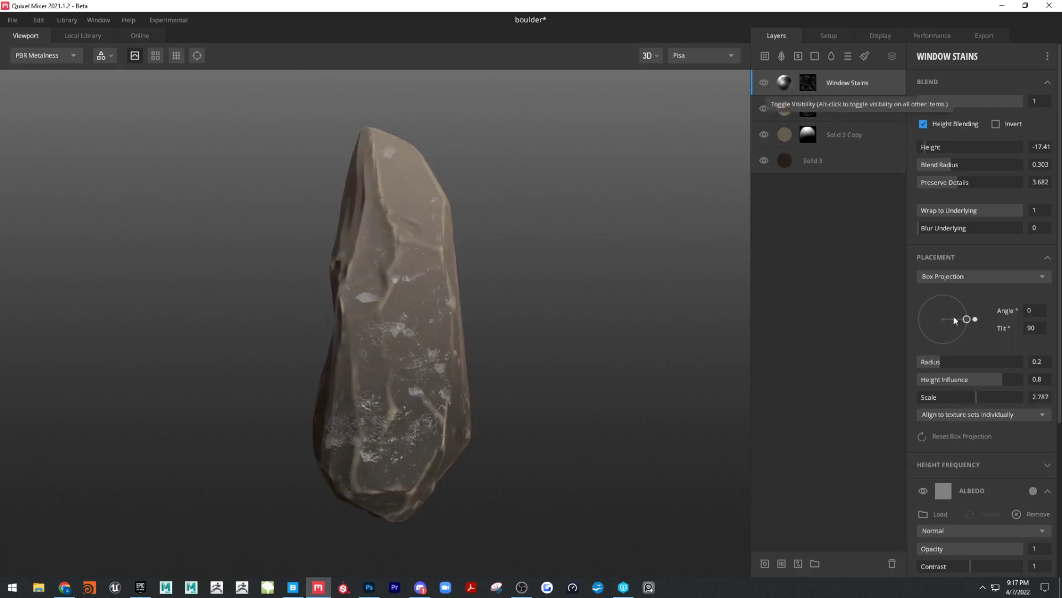
left_click_drag(941, 364, 958, 361)
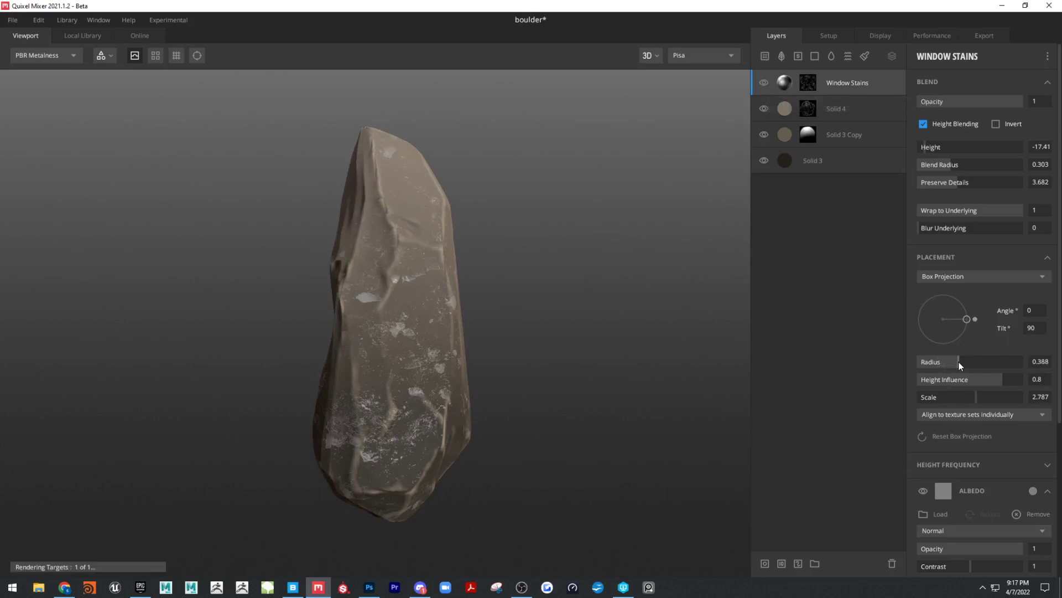
Step: Set the Window Stains albedo's Match to Underlying to 0.537
scroll(954, 423, "down", 1)
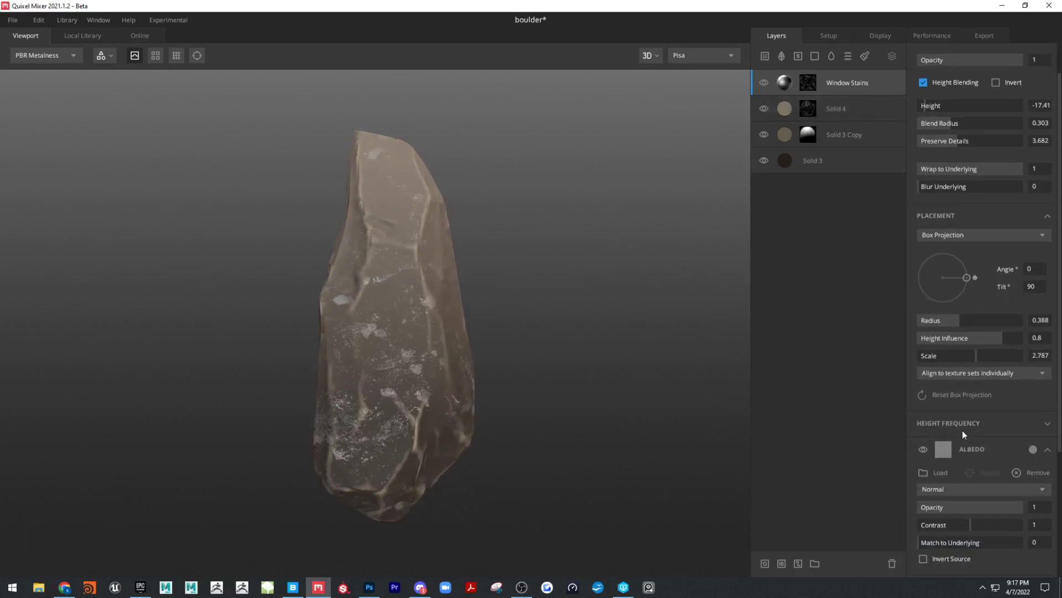
scroll(963, 432, "down", 3)
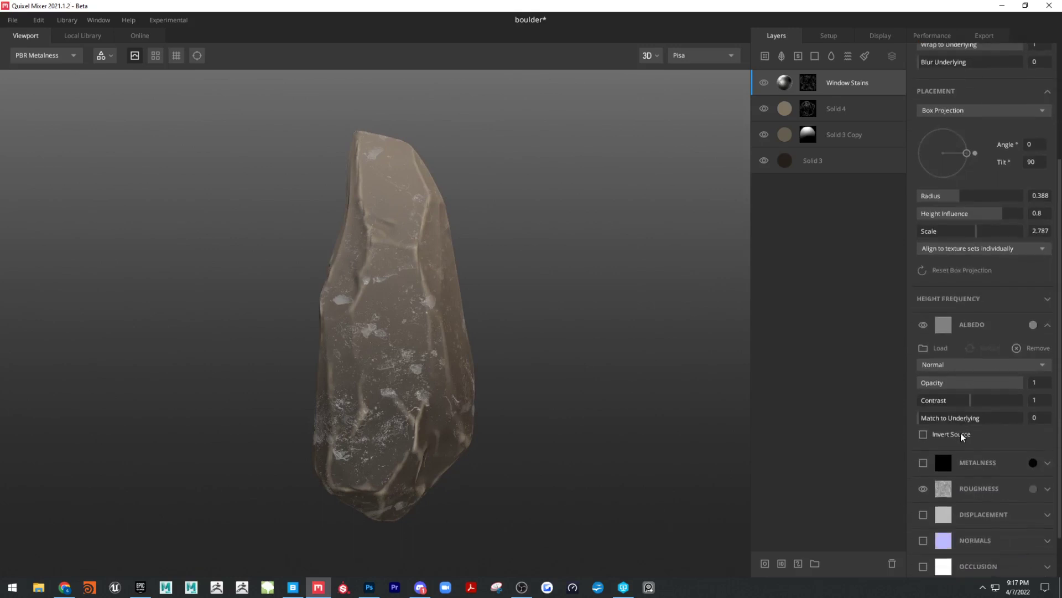
left_click_drag(926, 423, 975, 421)
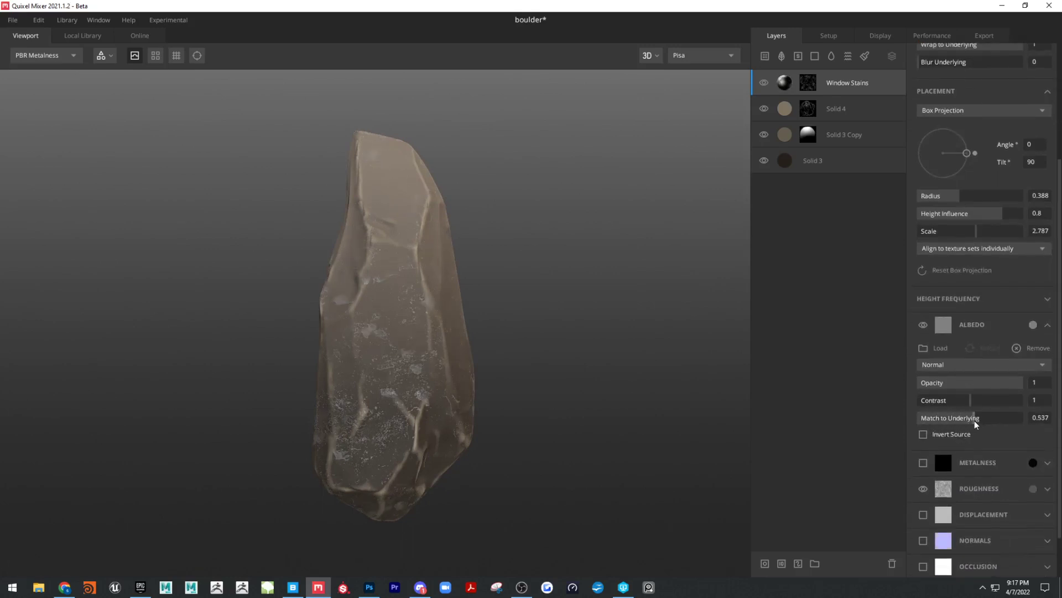
left_click_drag(609, 343, 476, 298)
Step: Switch the Window Stains placement to Tiling with Offset X 0.423, Repetitions X 7 and Repetitions Y 8
scroll(965, 260, "up", 4)
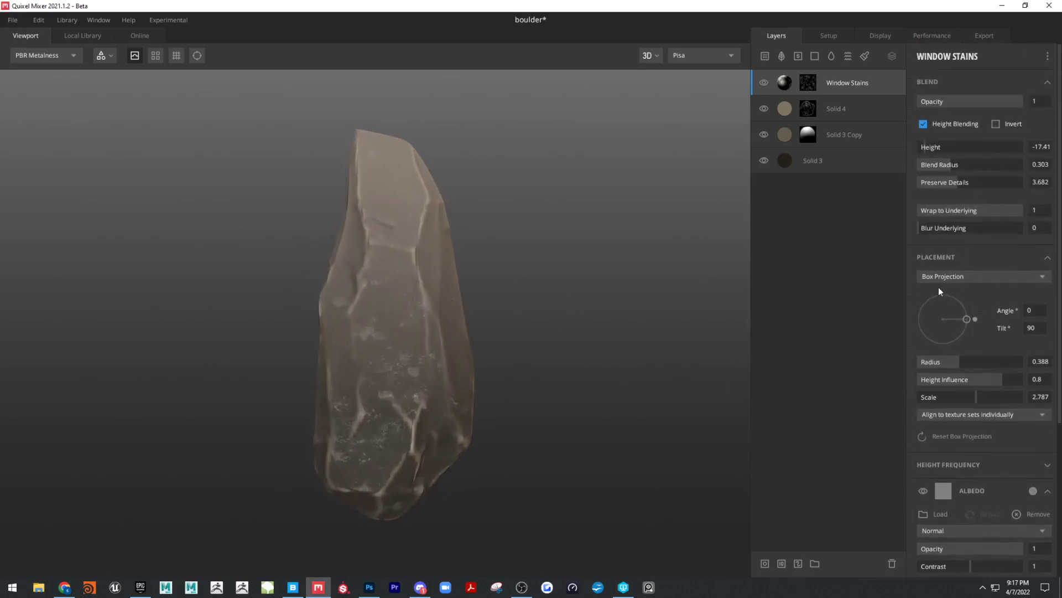
left_click(939, 277)
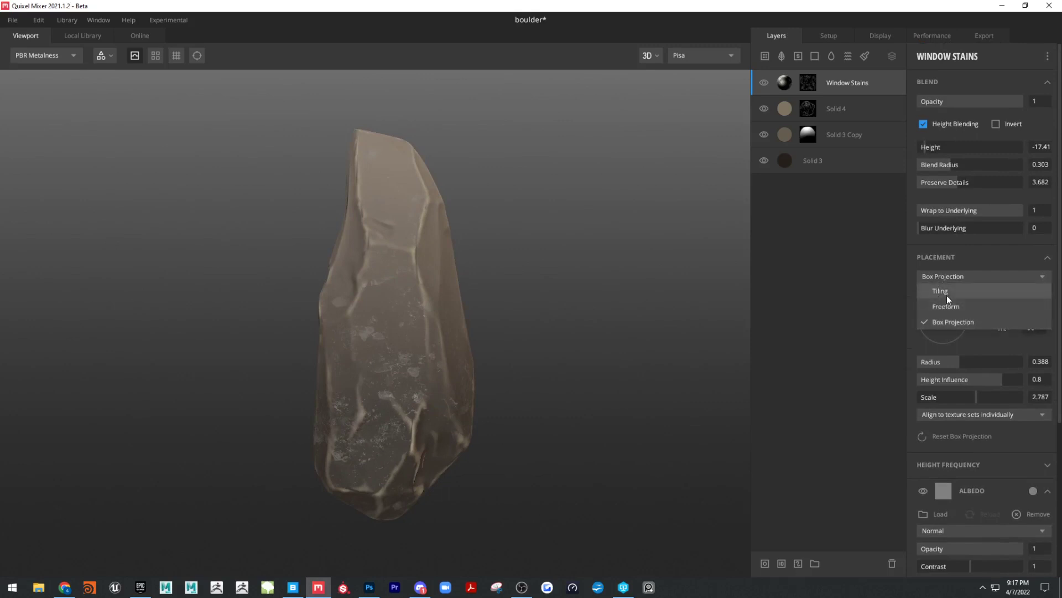
left_click(947, 292)
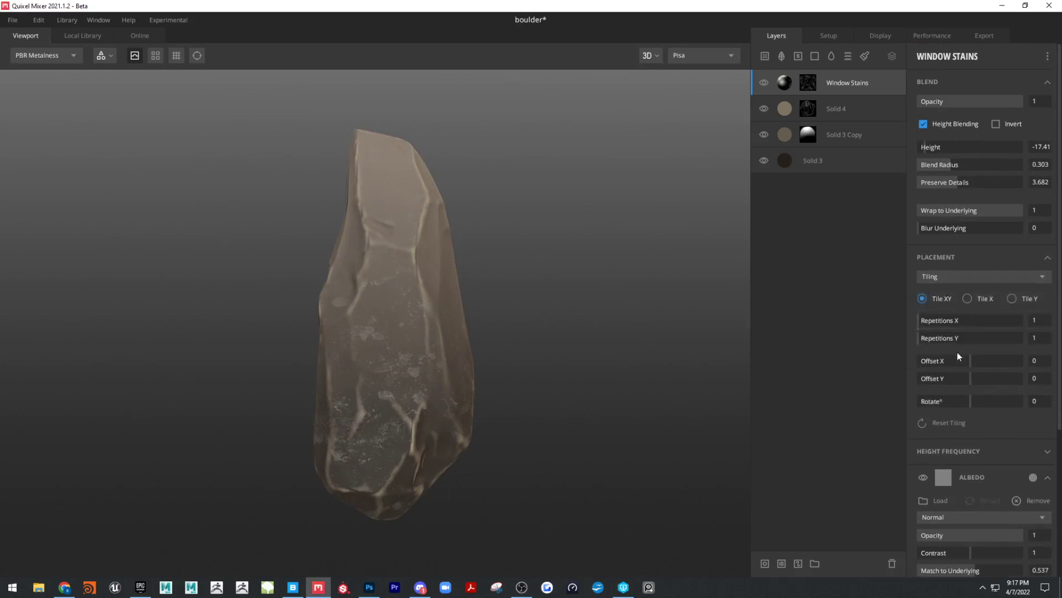
left_click_drag(975, 363, 991, 363)
left_click(960, 322)
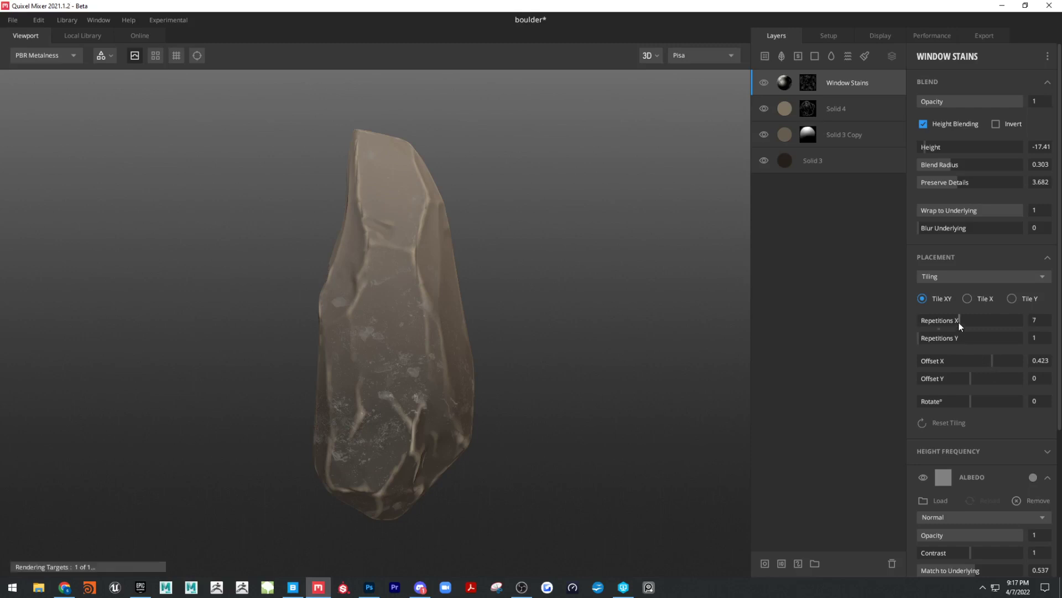
Step: Add a Scatter modifier to the Window Stains mask and set its density to 28
left_click(808, 83)
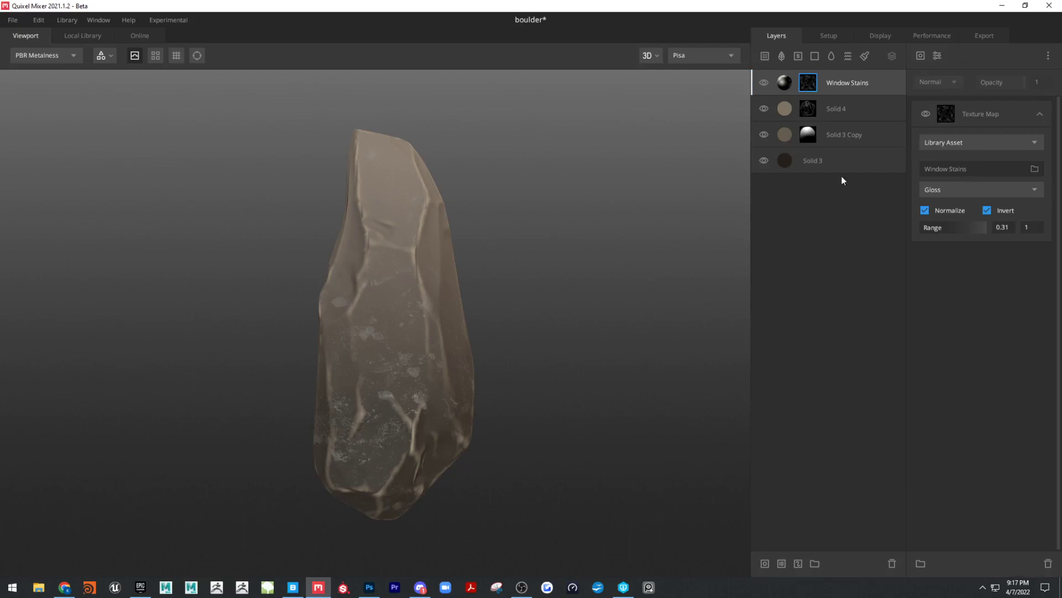
left_click(937, 55)
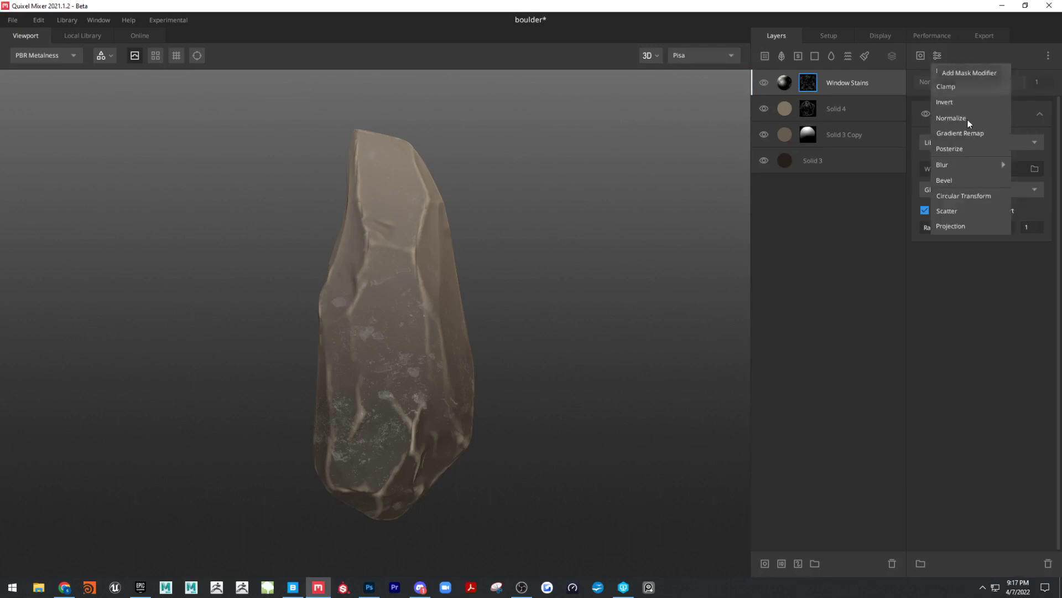
left_click(961, 208)
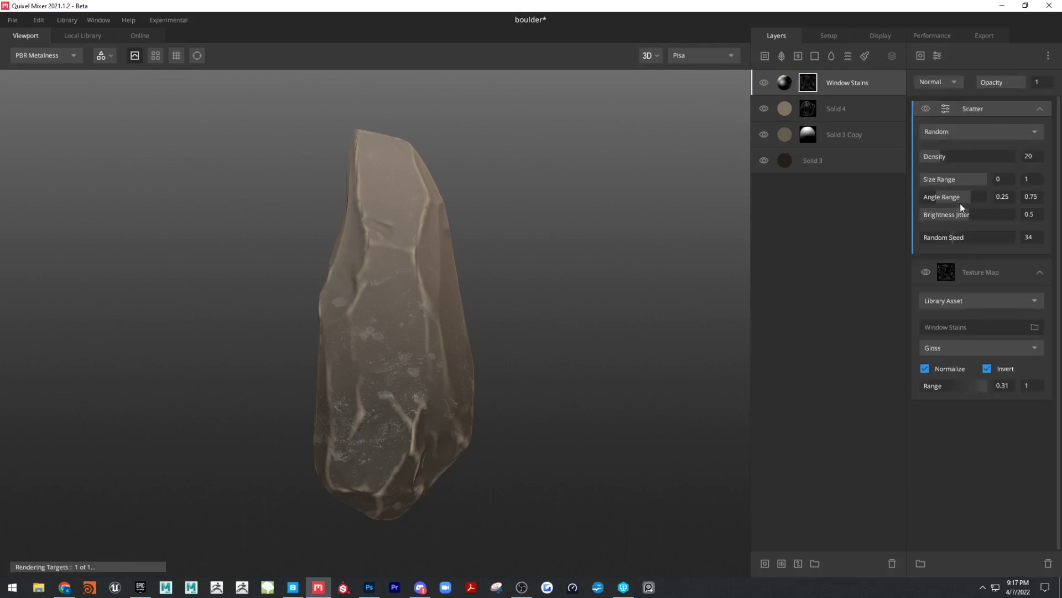
left_click_drag(503, 287, 442, 287)
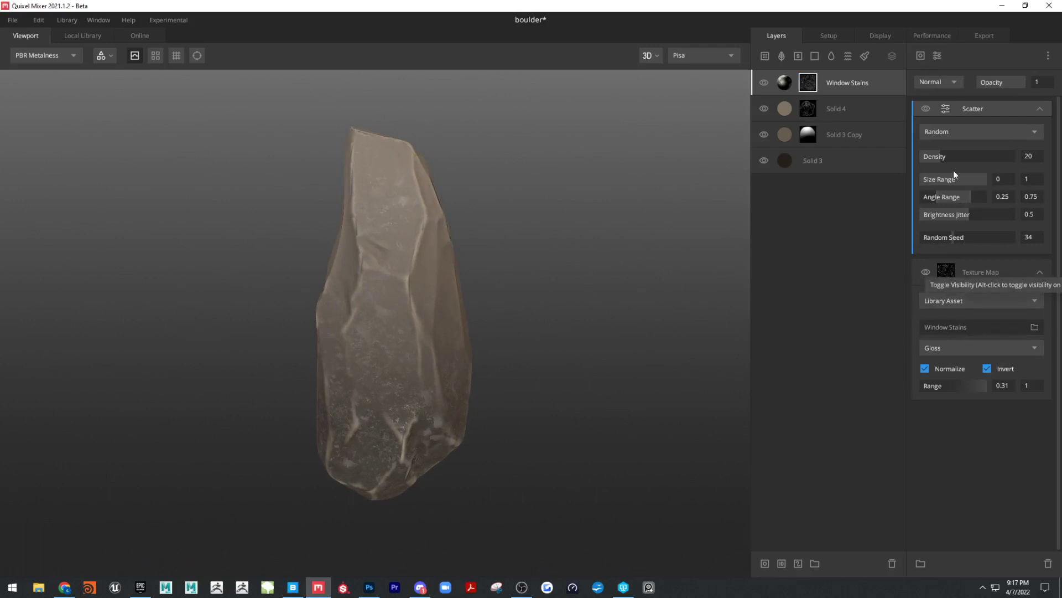
mouse_move(941, 158)
left_mouse_down()
mouse_move(963, 158)
mouse_move(948, 155)
left_mouse_up()
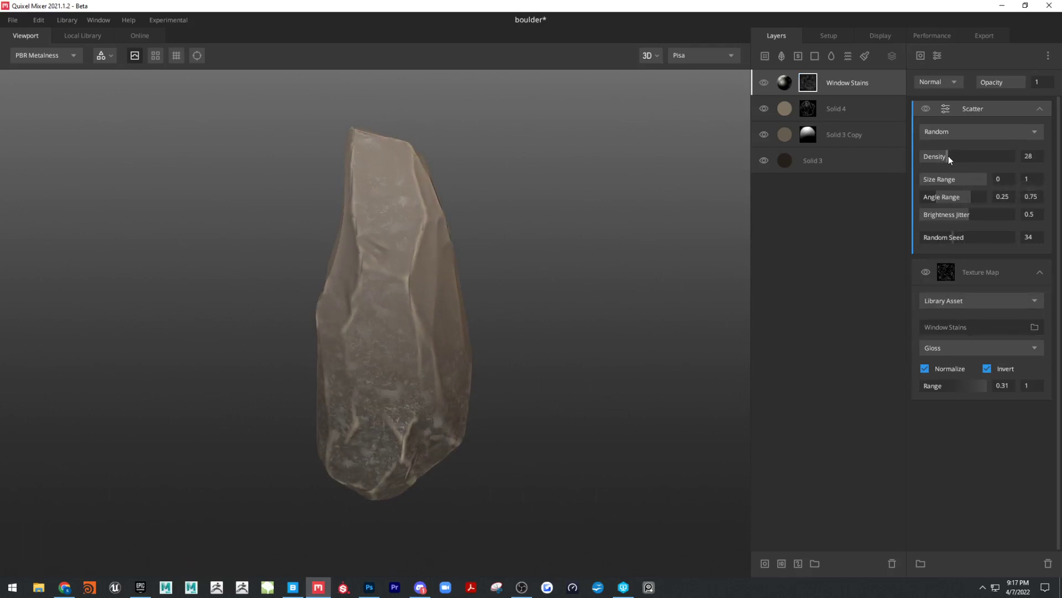
Step: Move the Window Stains layer directly above Solid 3, then toggle Solid 4 and Solid 3 Copy off and on to compare
left_click_drag(872, 83, 871, 138)
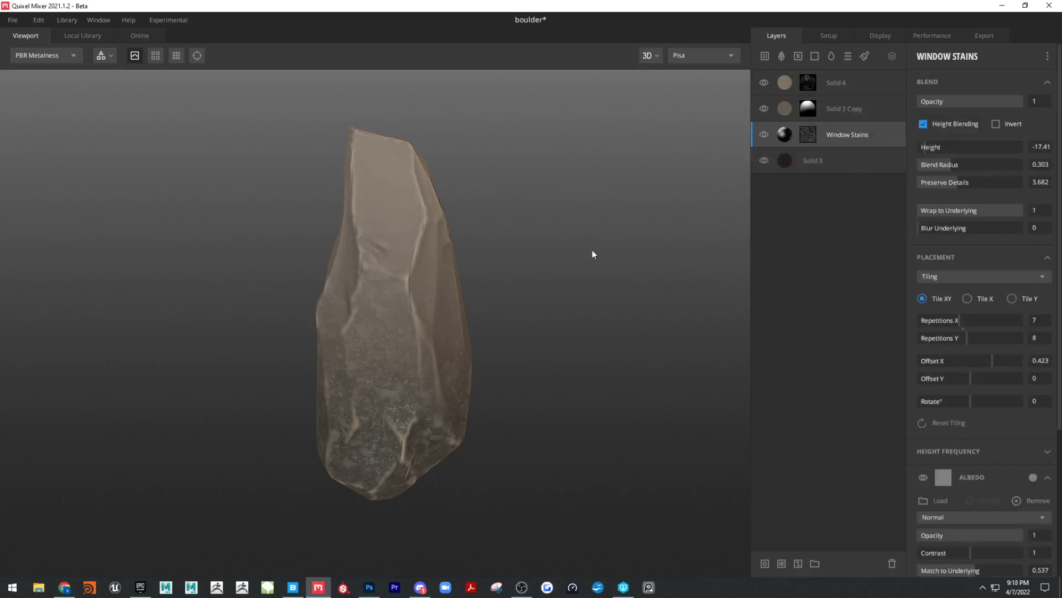
left_click_drag(564, 247, 586, 243, "alt")
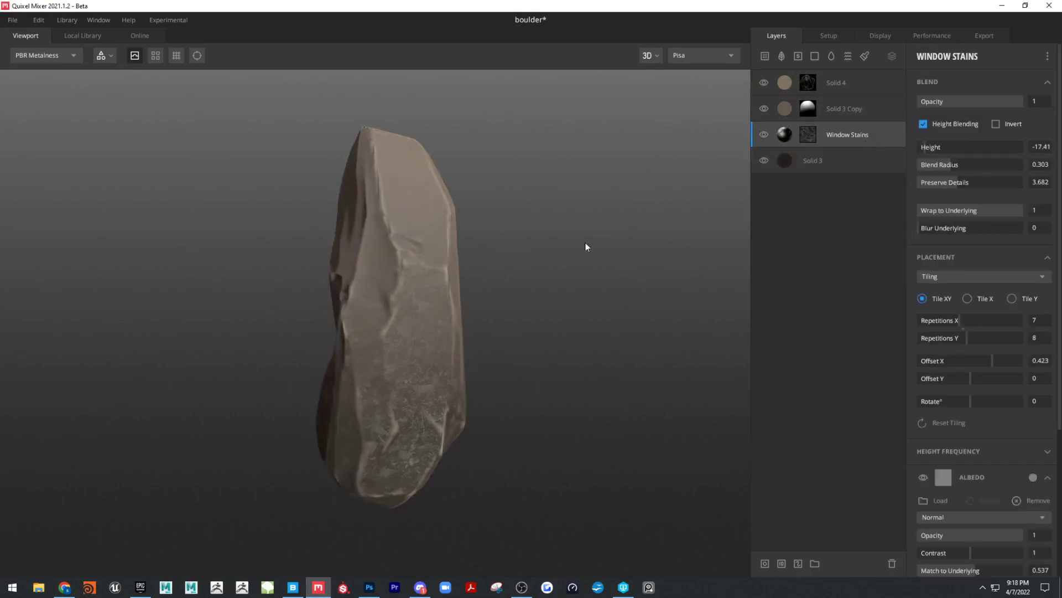
left_click(764, 83)
left_click(763, 83)
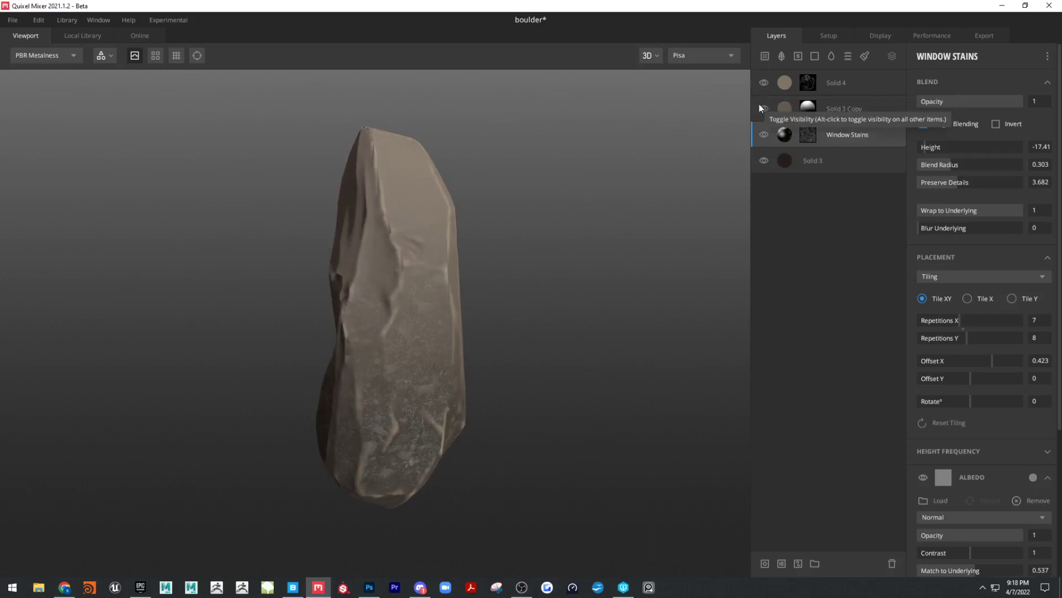
left_click(764, 108)
left_click(764, 108)
left_click_drag(593, 262, 536, 317, "alt")
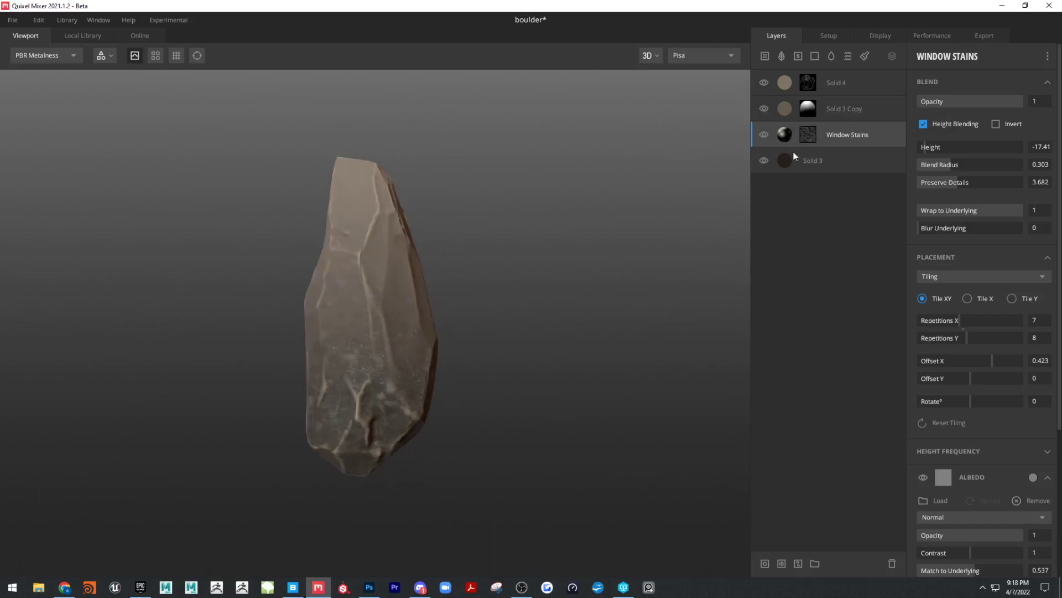
Step: Change the Solid 3 base layer's albedo color to magenta, hex 8E0079
left_click(783, 166)
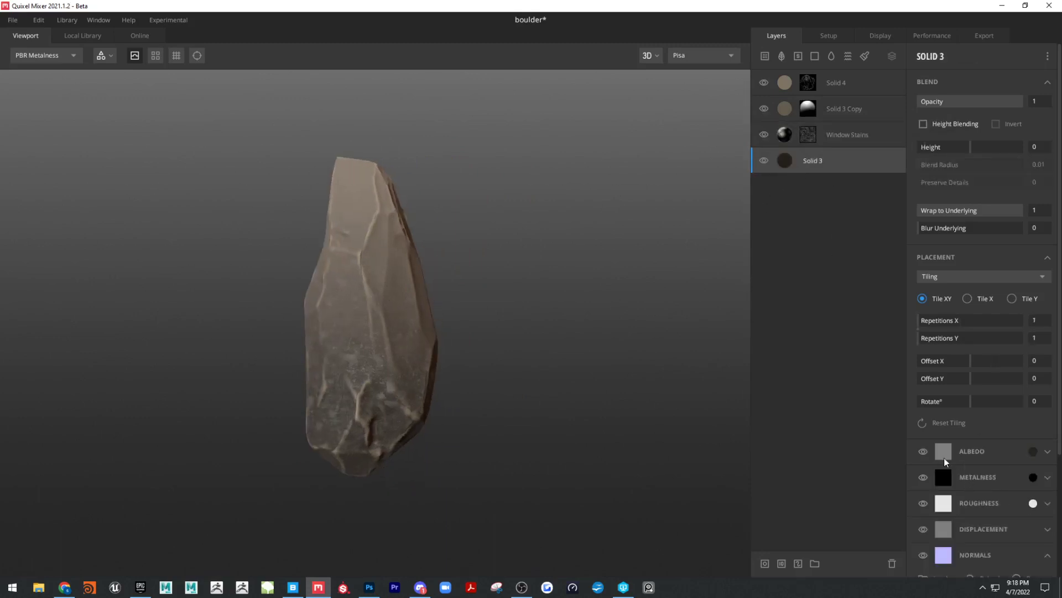
left_click(1033, 451)
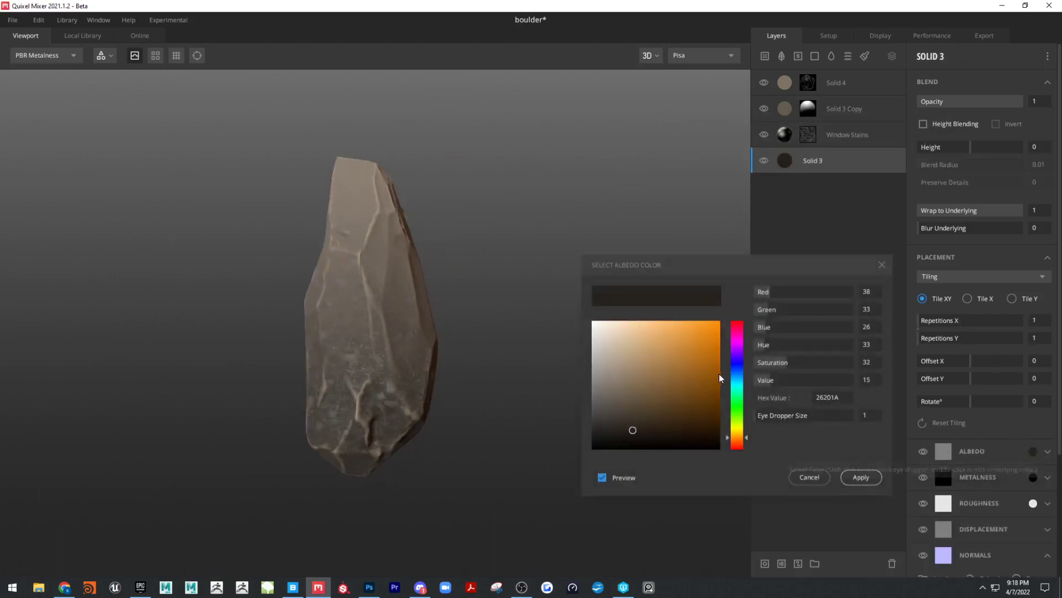
left_click_drag(737, 382, 720, 350)
left_click(719, 359)
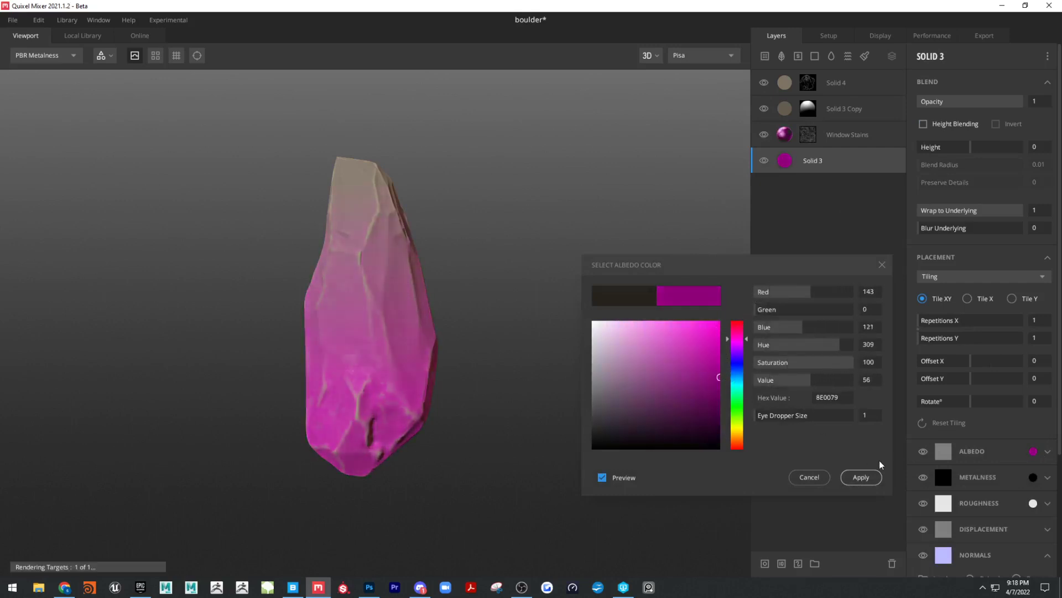
left_click(861, 477)
Step: Inspect from several angles and distances how the magenta base color blends with the stains and upper layers on the boulder
left_click_drag(469, 309, 365, 328)
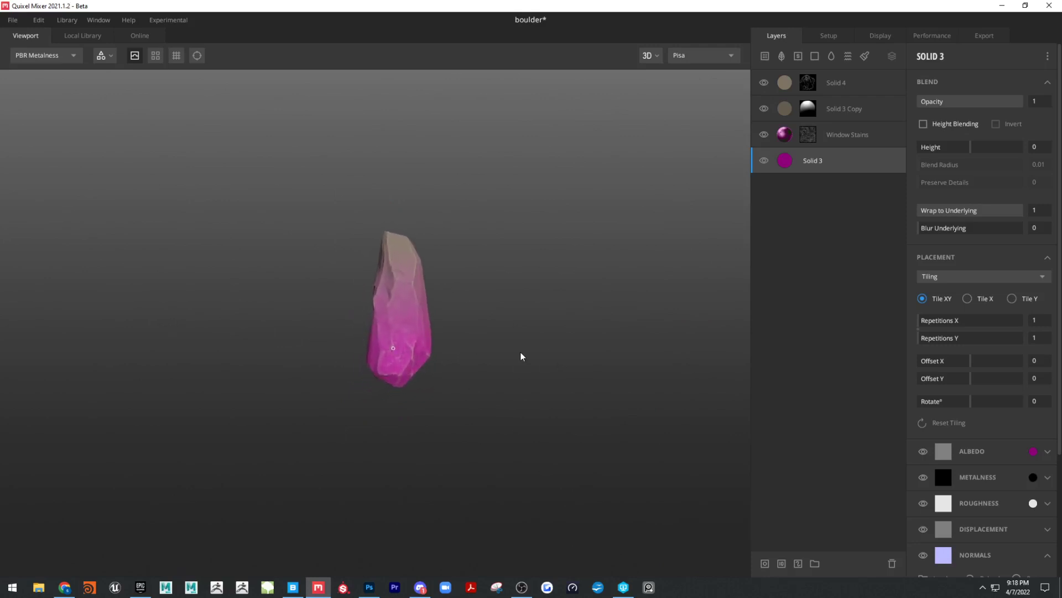
scroll(438, 329, "up", 5)
middle_click_drag(443, 342, 424, 350)
left_click_drag(424, 349, 337, 342)
middle_click_drag(337, 342, 358, 368)
scroll(365, 401, "up", 4)
mouse_move(394, 410)
middle_mouse_down()
mouse_move(424, 418)
mouse_move(405, 416)
middle_mouse_up()
left_click_drag(335, 379, 424, 320)
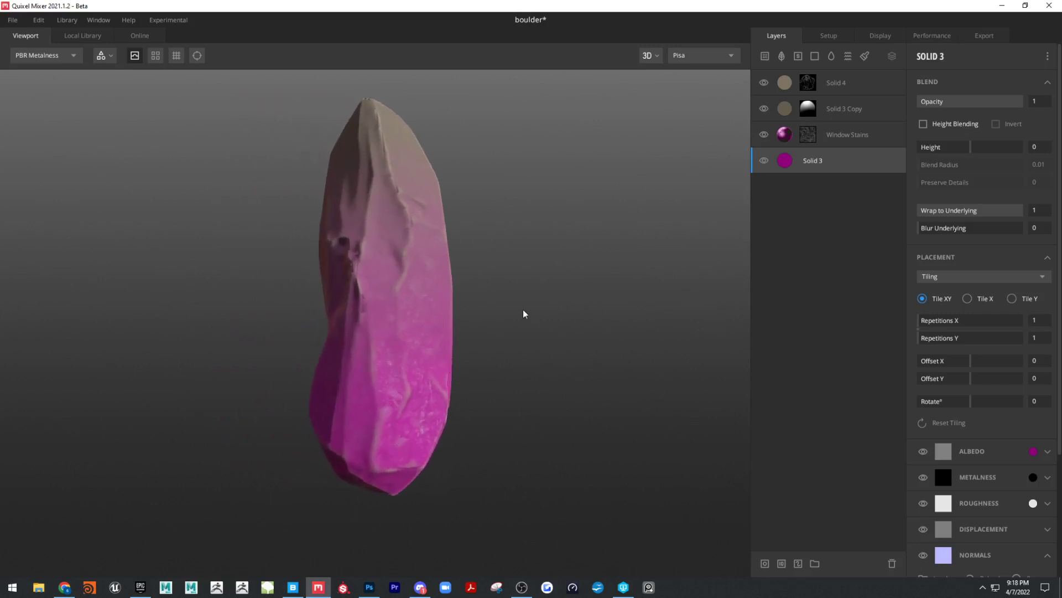
left_click_drag(523, 313, 393, 324)
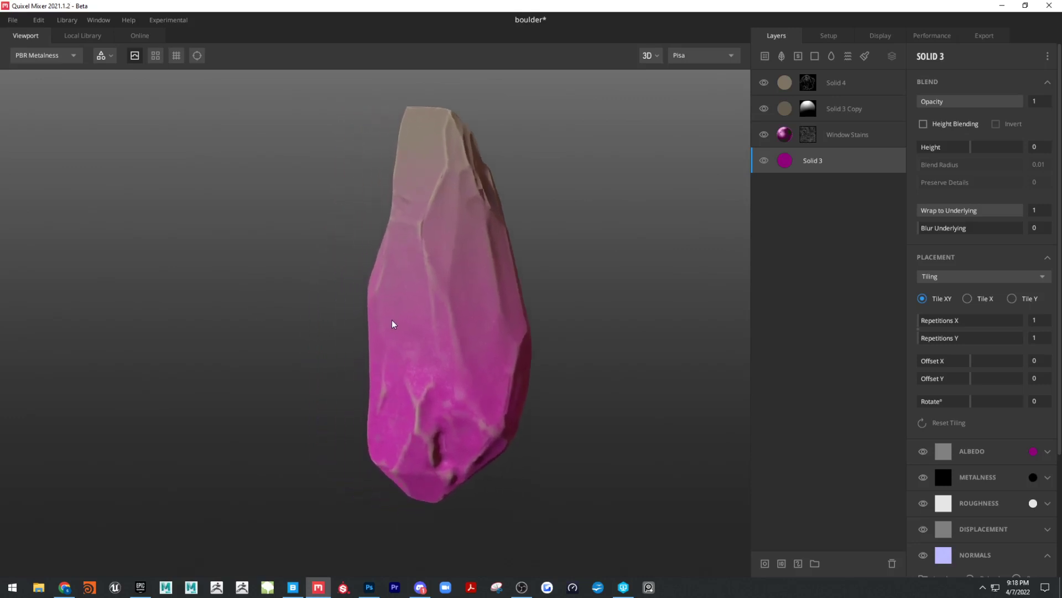
left_click_drag(475, 316, 368, 346)
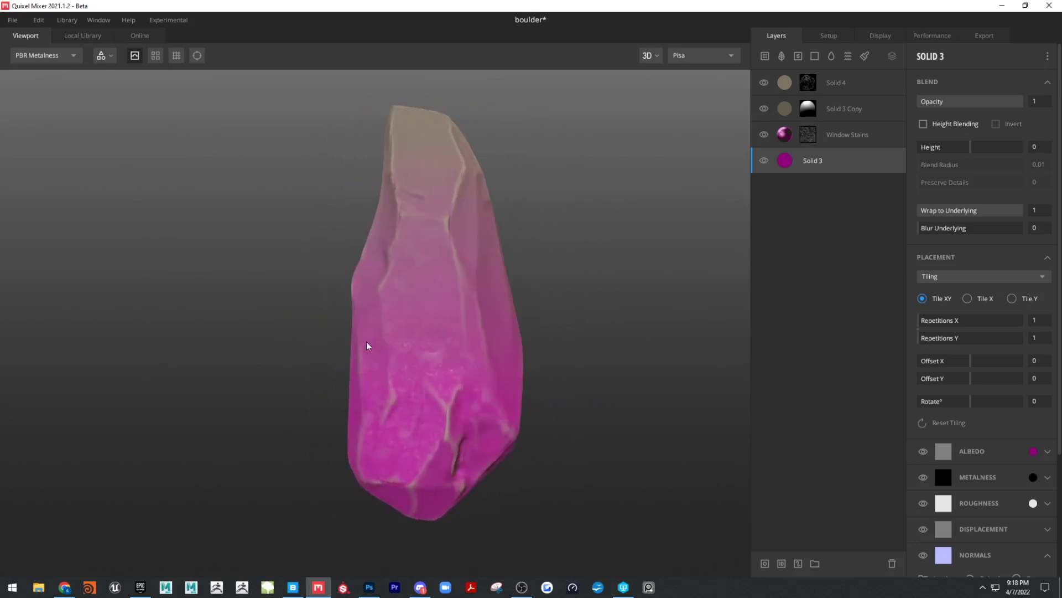
left_click_drag(449, 388, 411, 428)
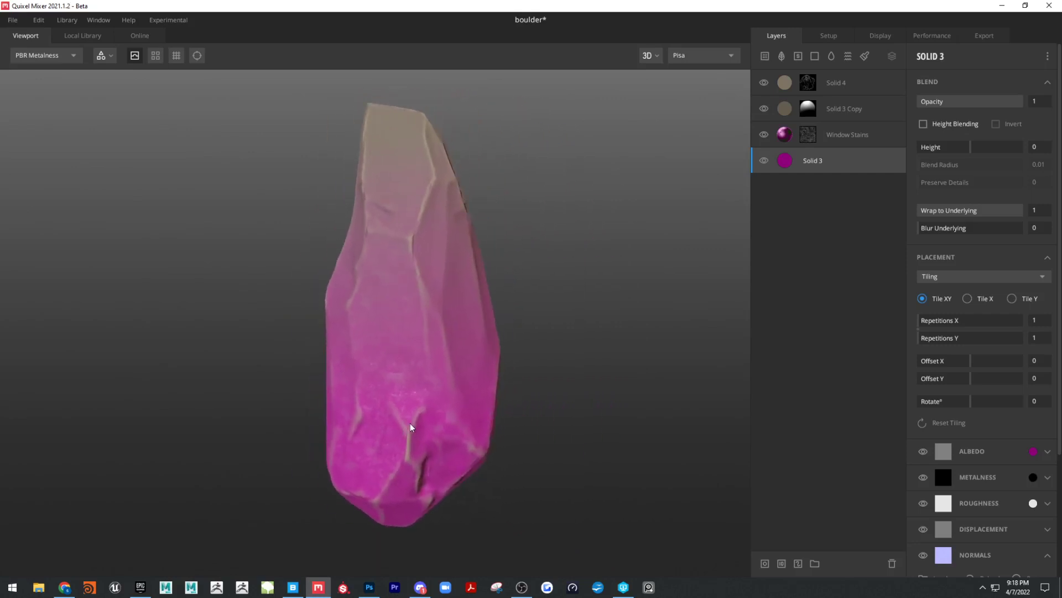